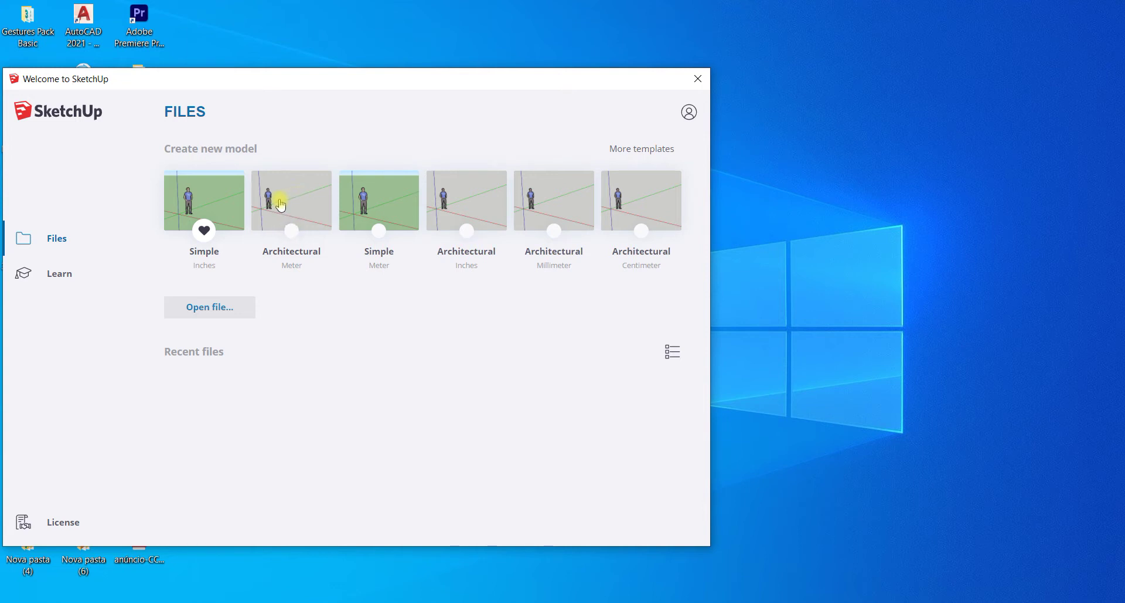
Step: Make the Architectural Meter template the default and create a new model from it
click(292, 231)
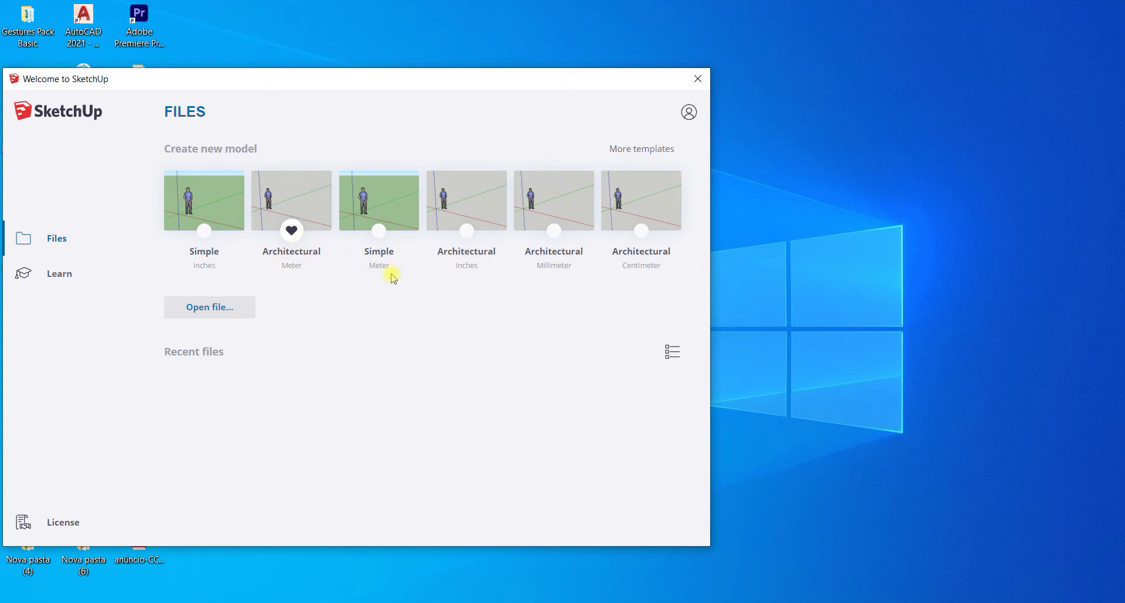
click(293, 191)
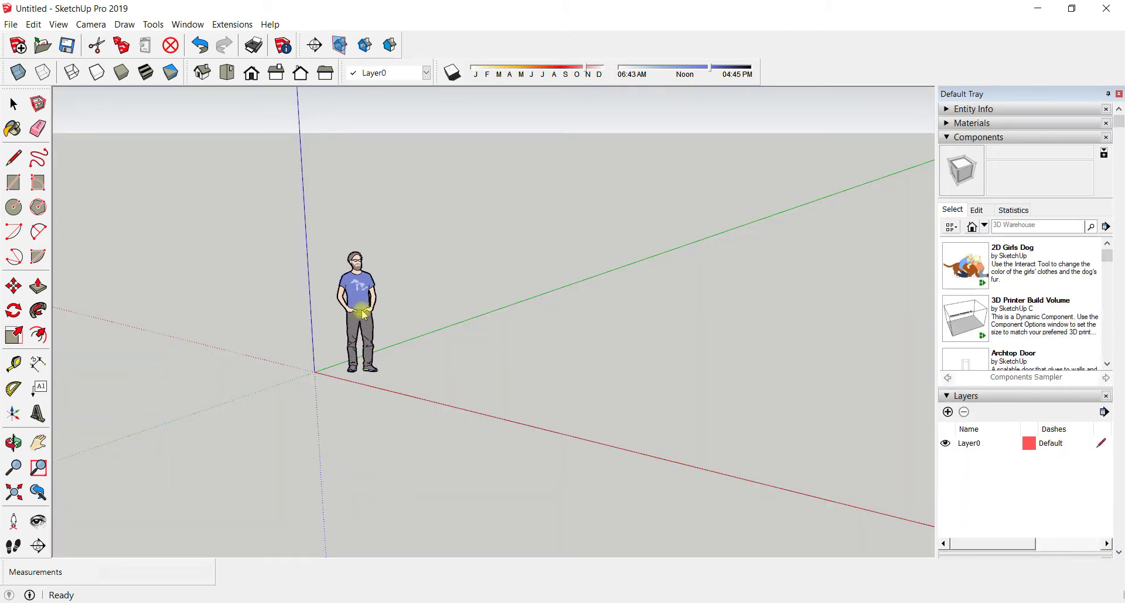
click(363, 303)
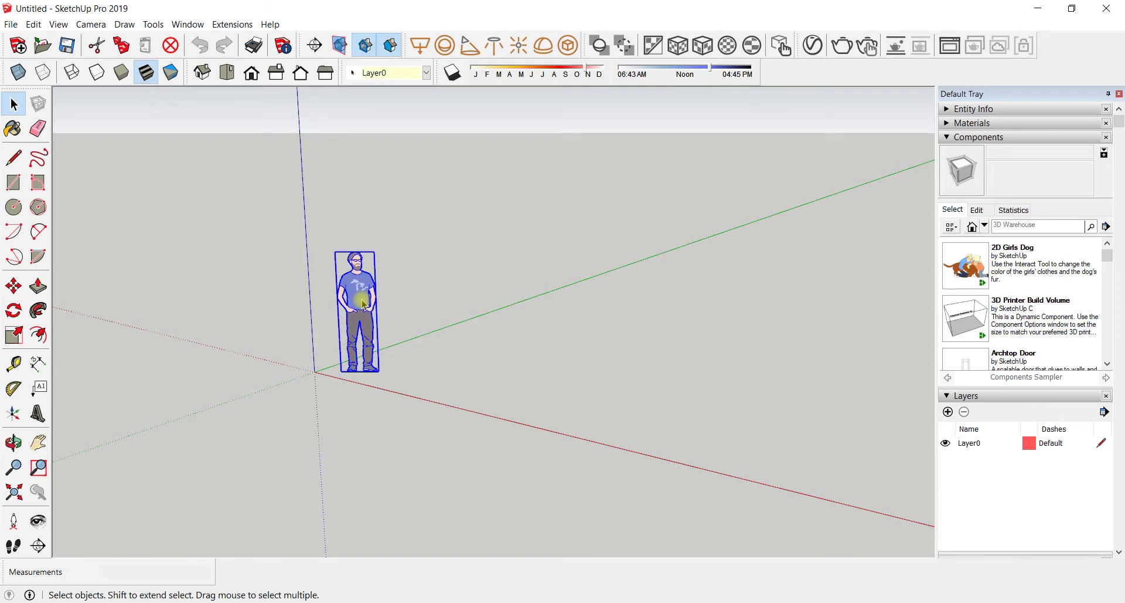
click(414, 306)
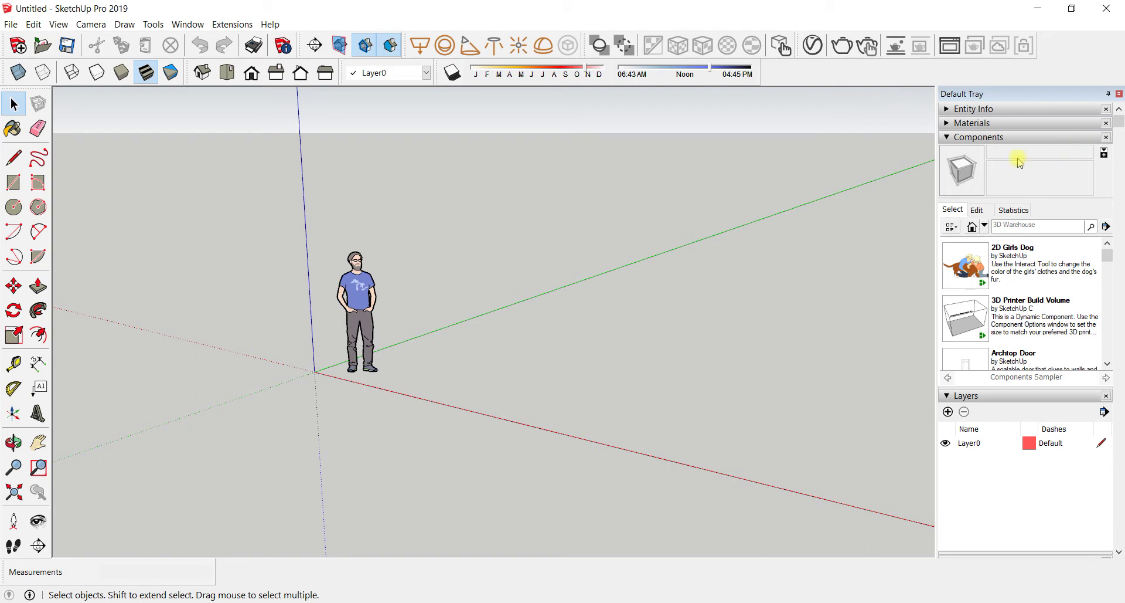
Step: Collapse the Components, Layers and Scenes panels in the Default Tray
click(947, 138)
click(947, 151)
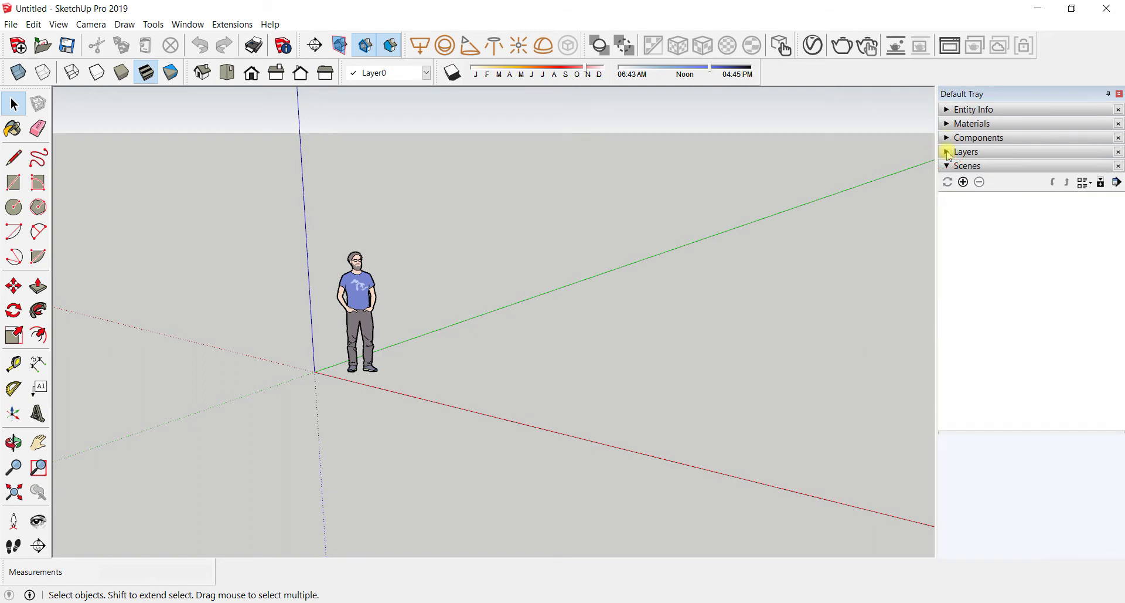
click(947, 166)
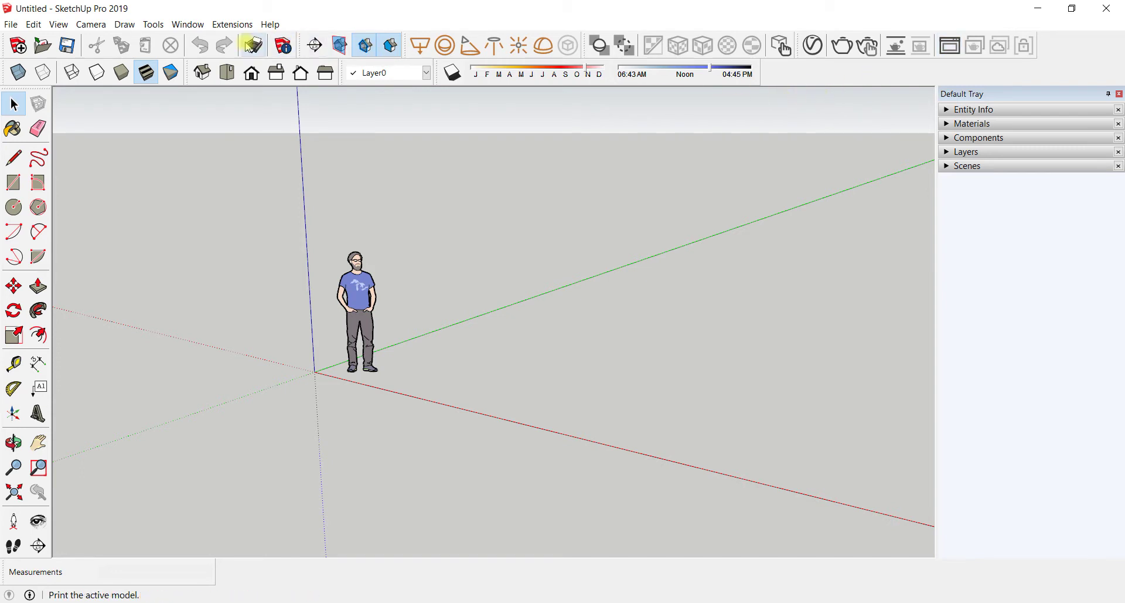
Step: Review which panels can be enabled or disabled for the Default Tray
click(194, 26)
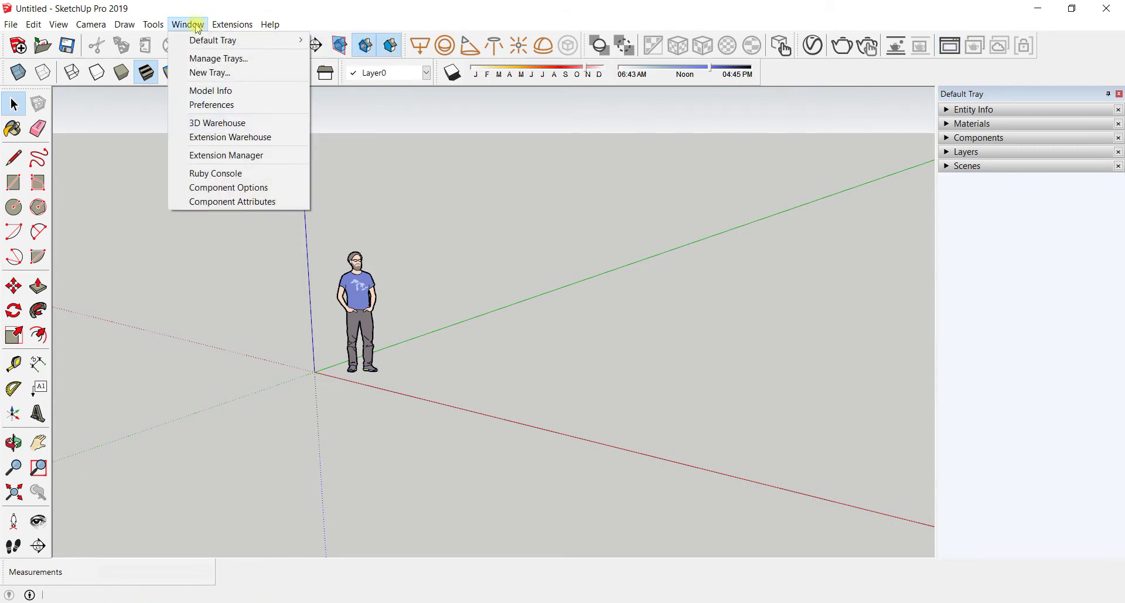
mouse_move(209, 42)
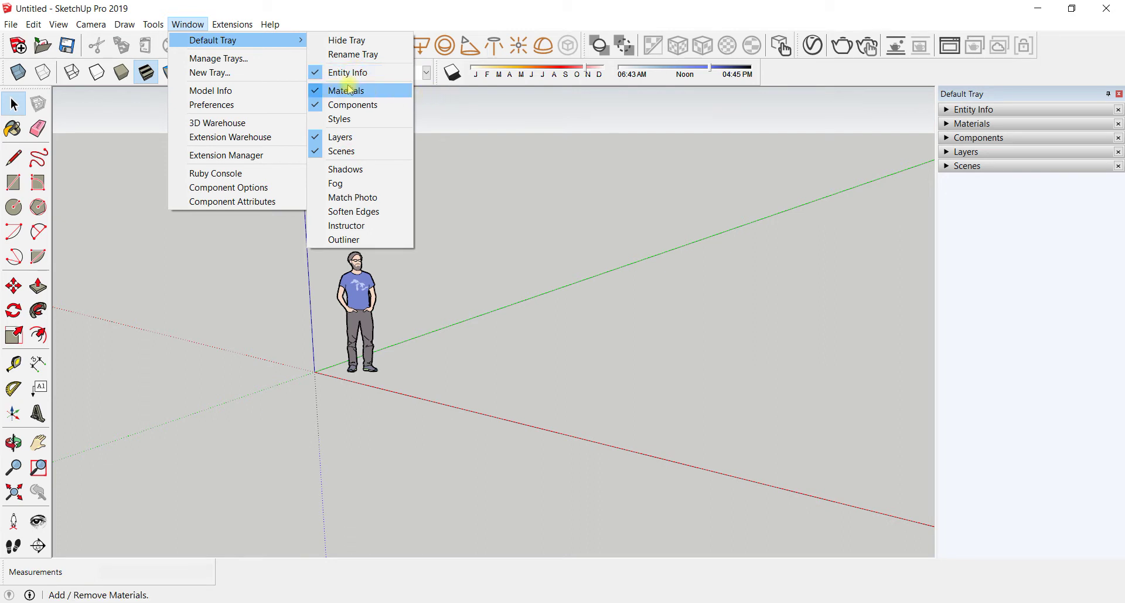
click(188, 24)
click(269, 24)
click(438, 22)
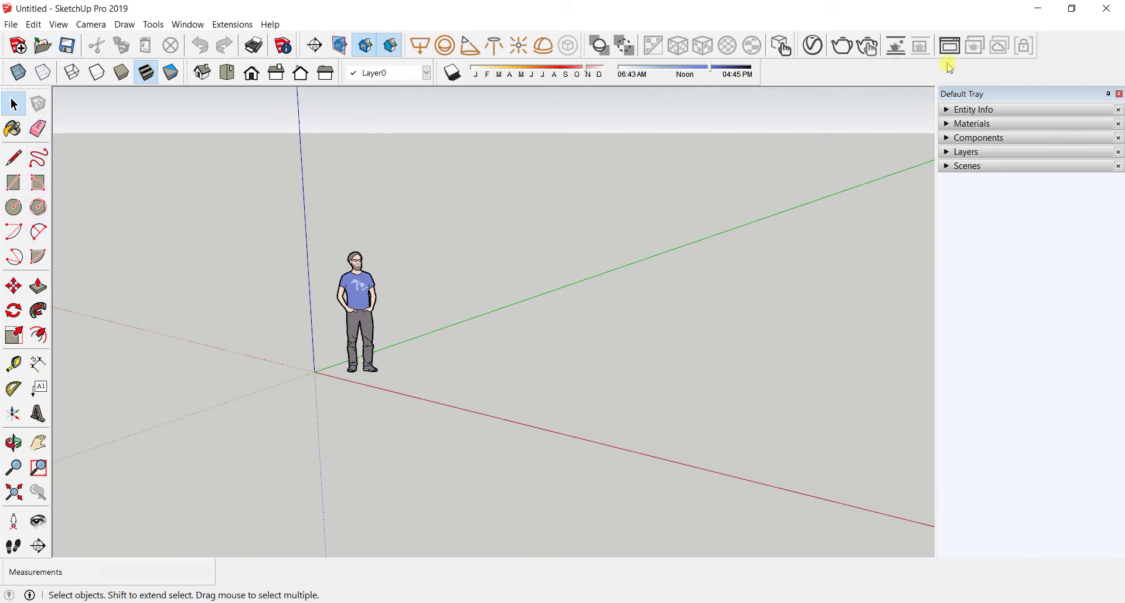
Step: Hide the Large Tool Set toolbar and show it again
right_click(1061, 51)
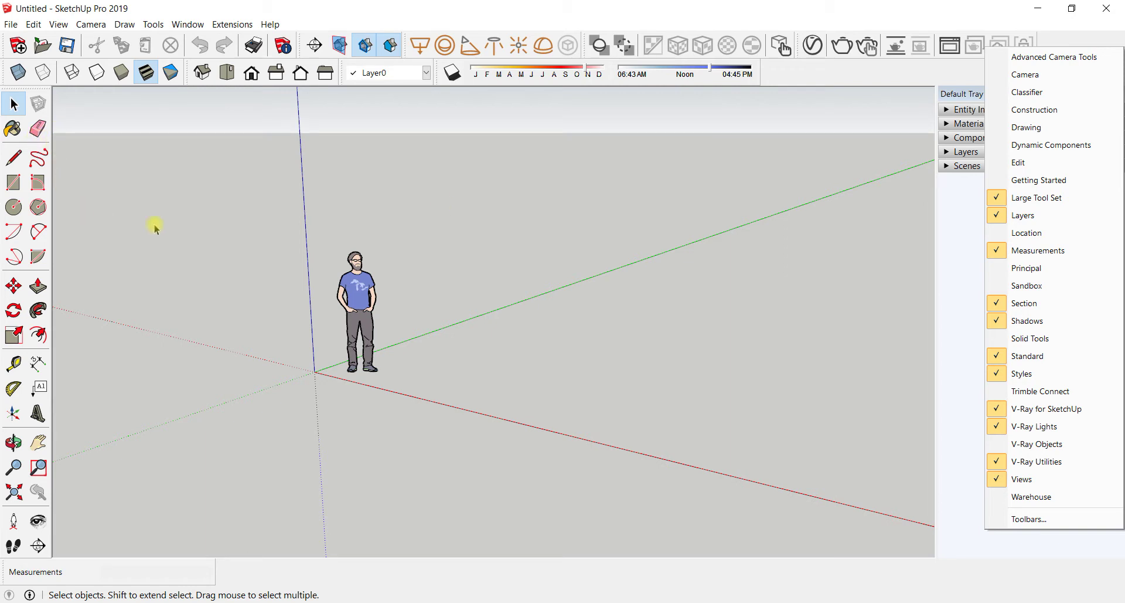
click(1050, 197)
right_click(1061, 57)
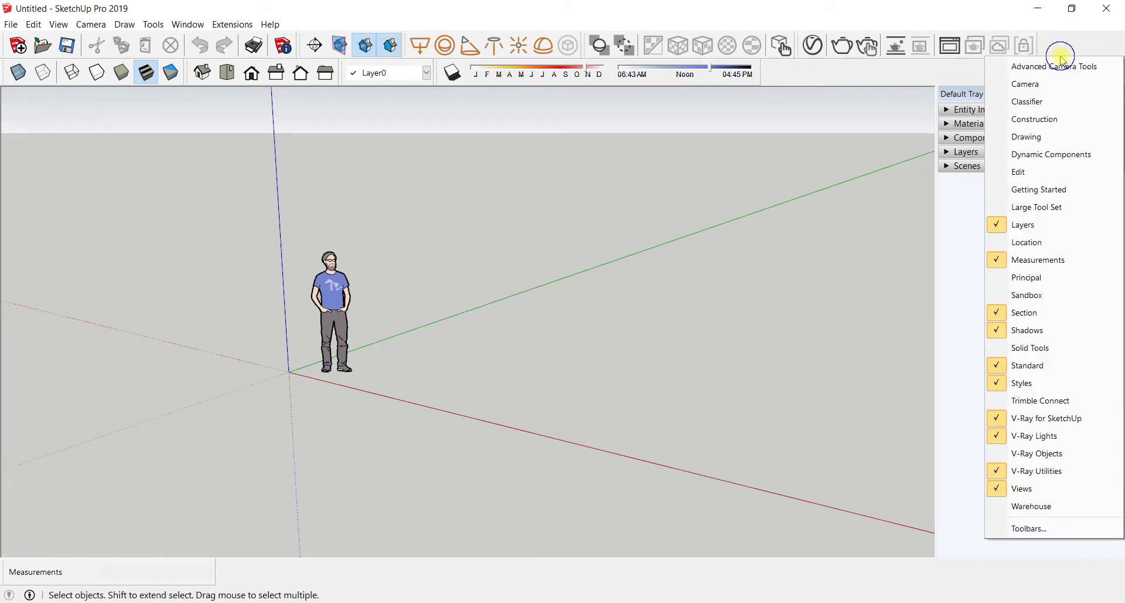
click(1038, 206)
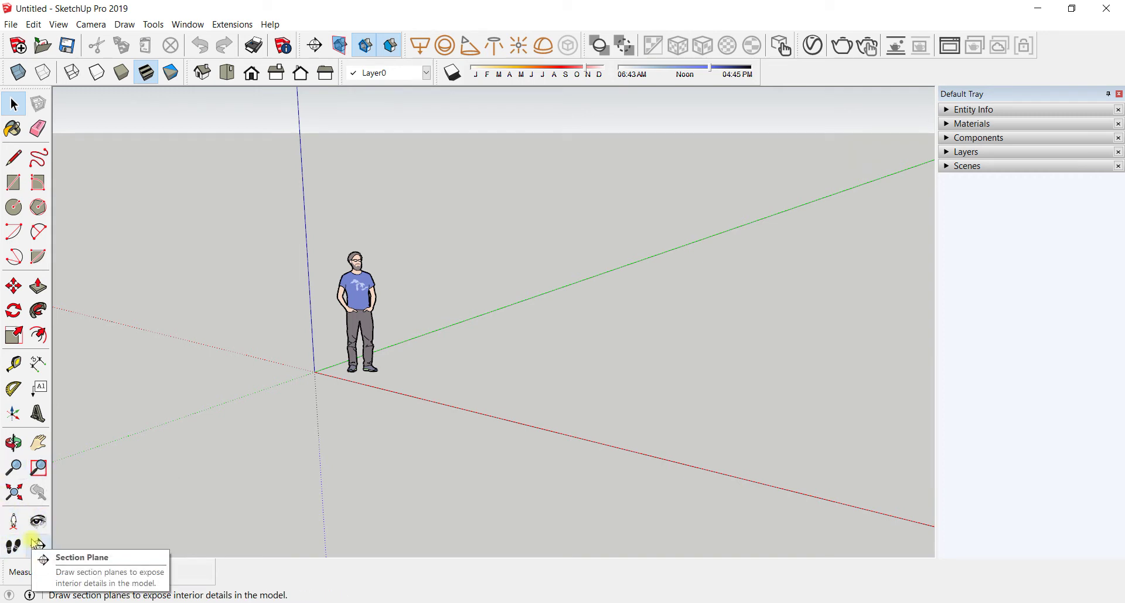
Step: Compare the layer list in the tray's Layers panel with the one in the Layers toolbar
right_click(1052, 47)
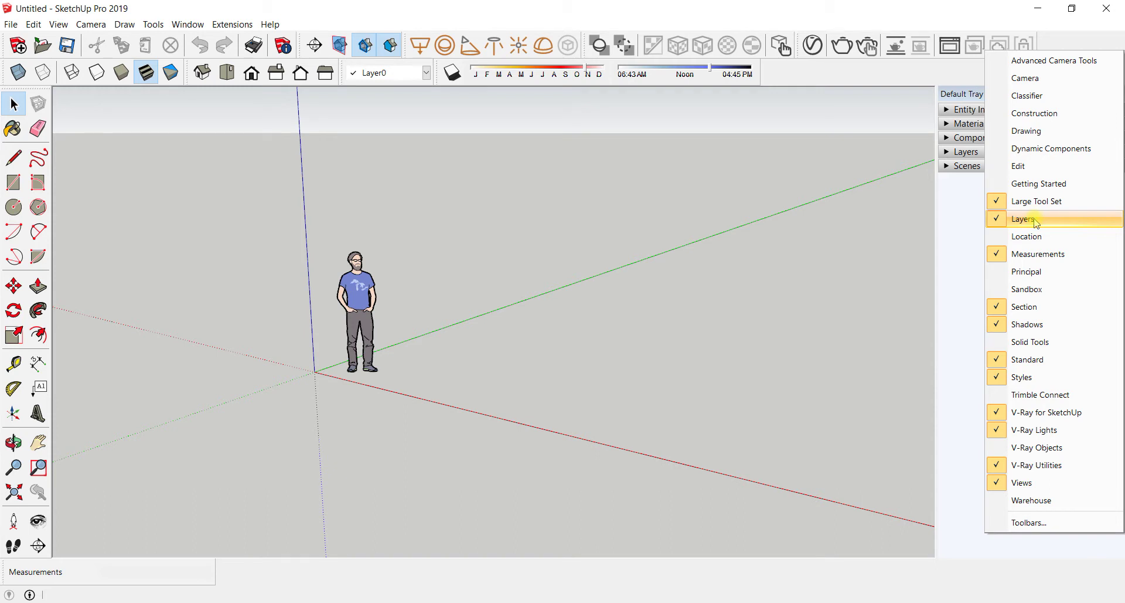
click(947, 221)
click(946, 151)
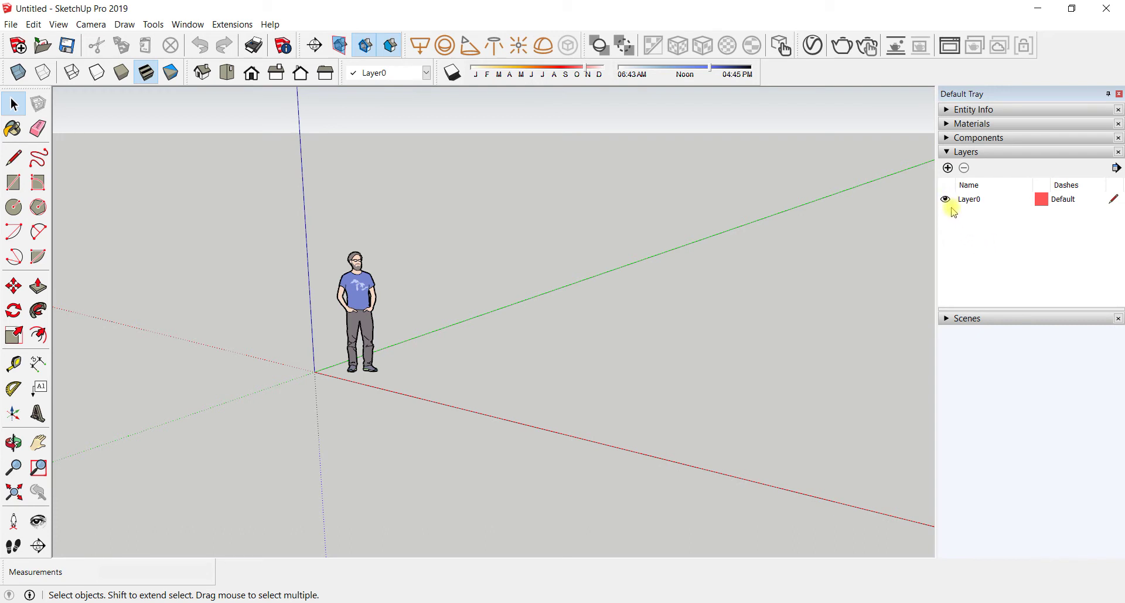
right_click(786, 77)
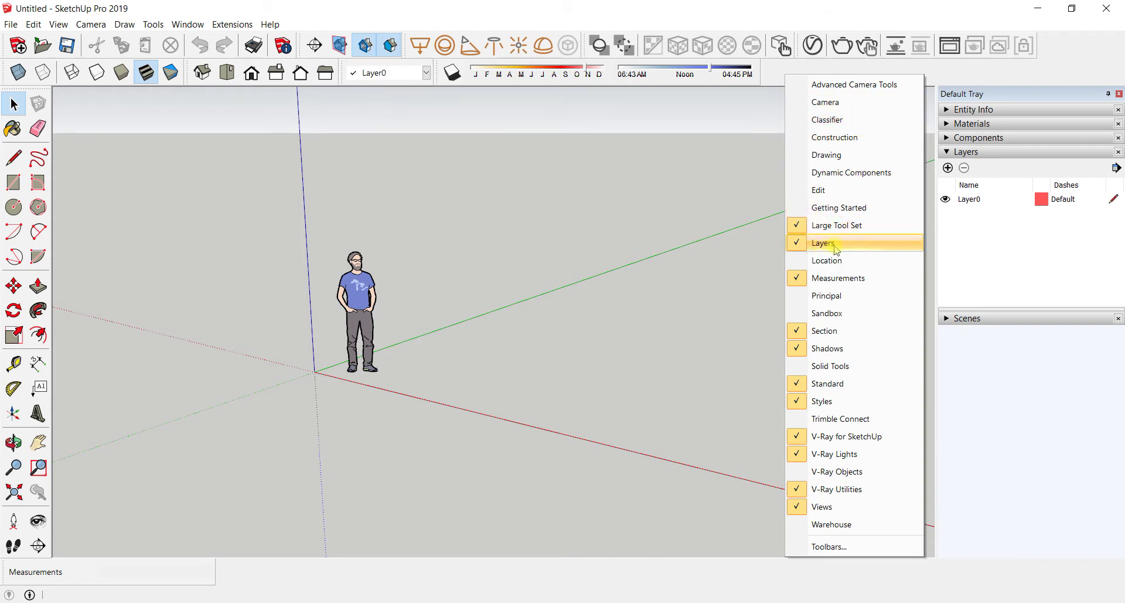
click(426, 72)
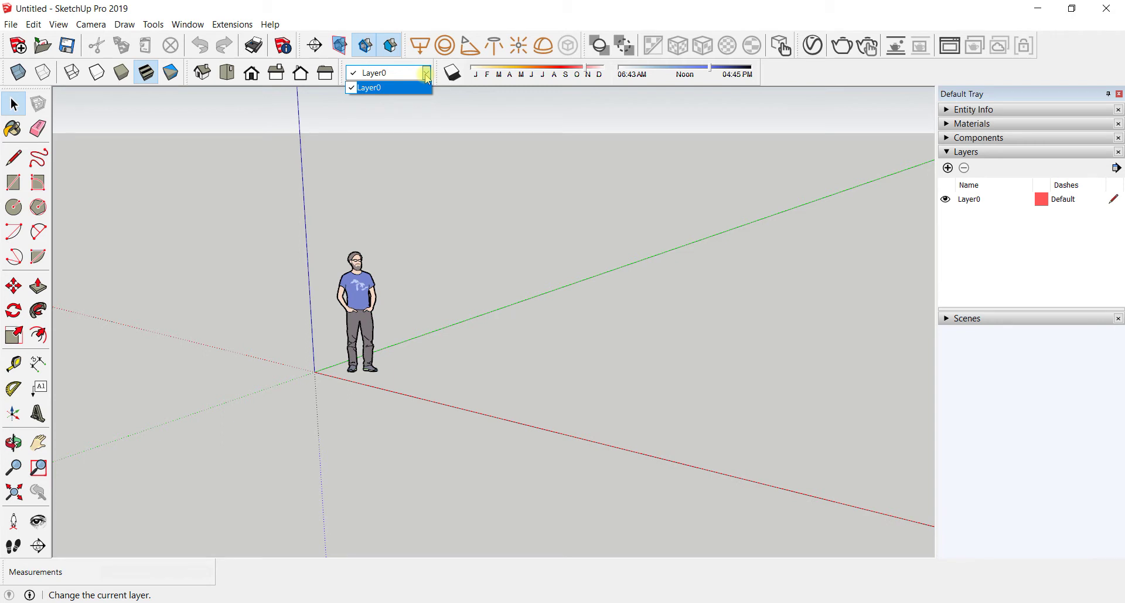
click(426, 75)
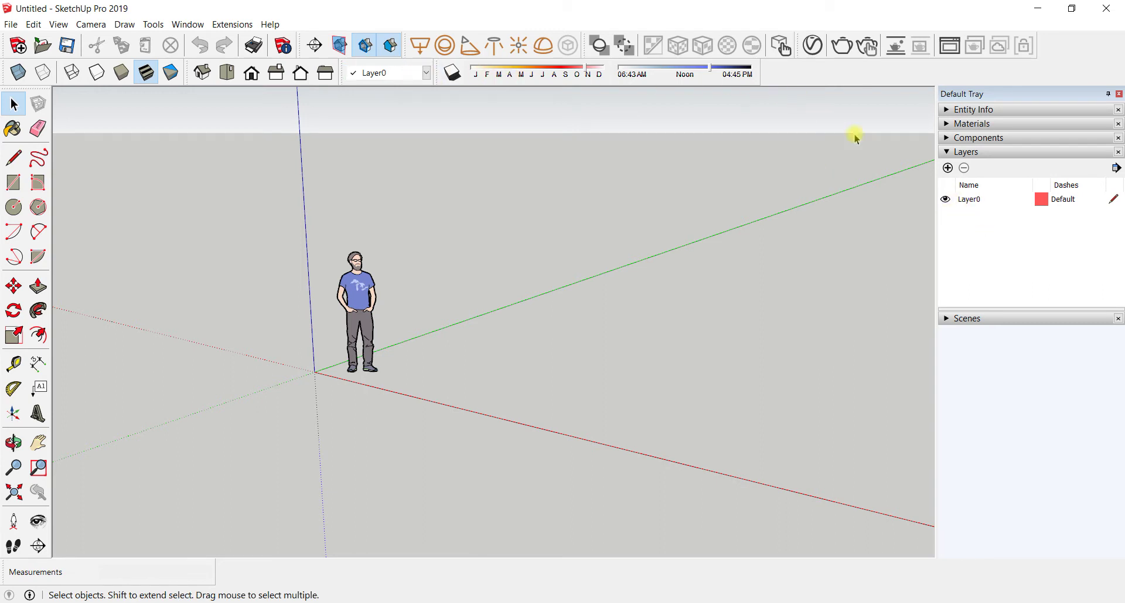
click(946, 151)
Step: Hide the Measurements toolbar, show it again and review the other available toolbars
right_click(860, 74)
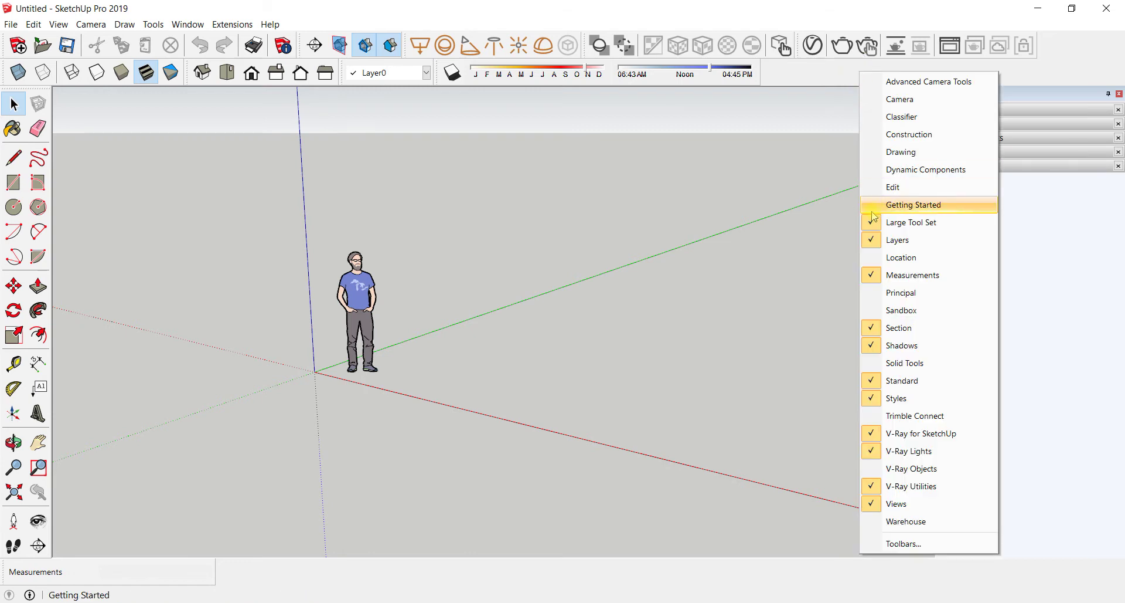
click(923, 276)
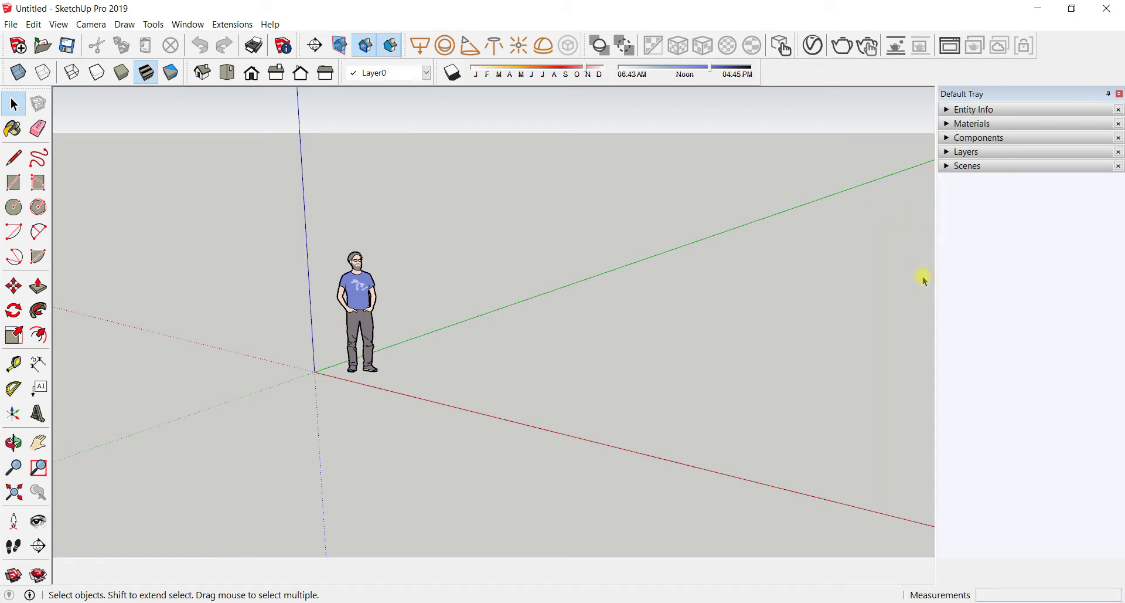
right_click(833, 75)
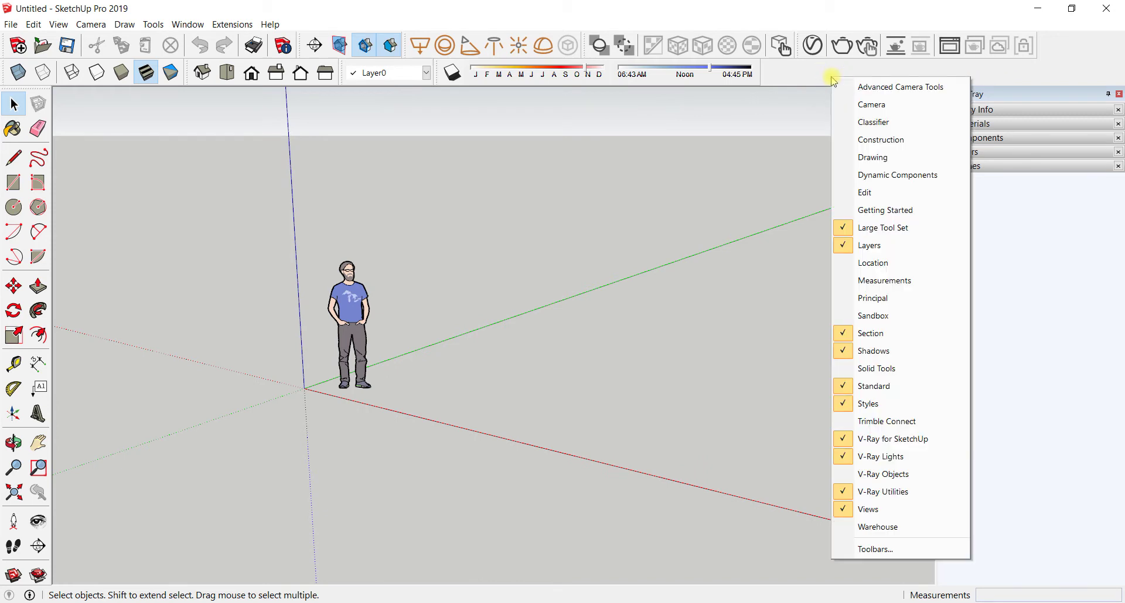
click(875, 282)
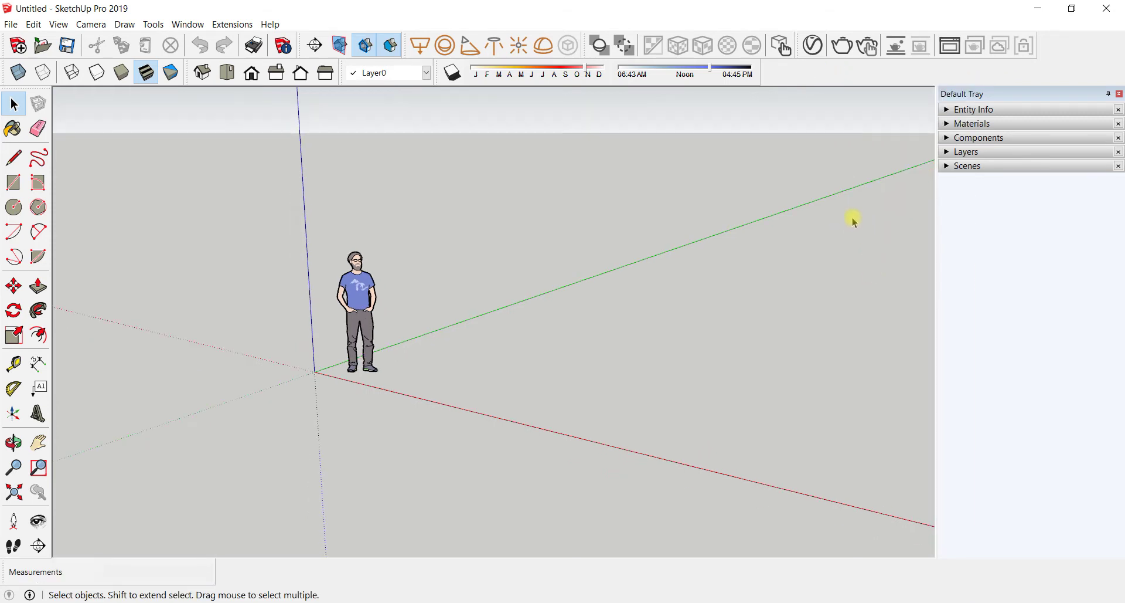
right_click(832, 77)
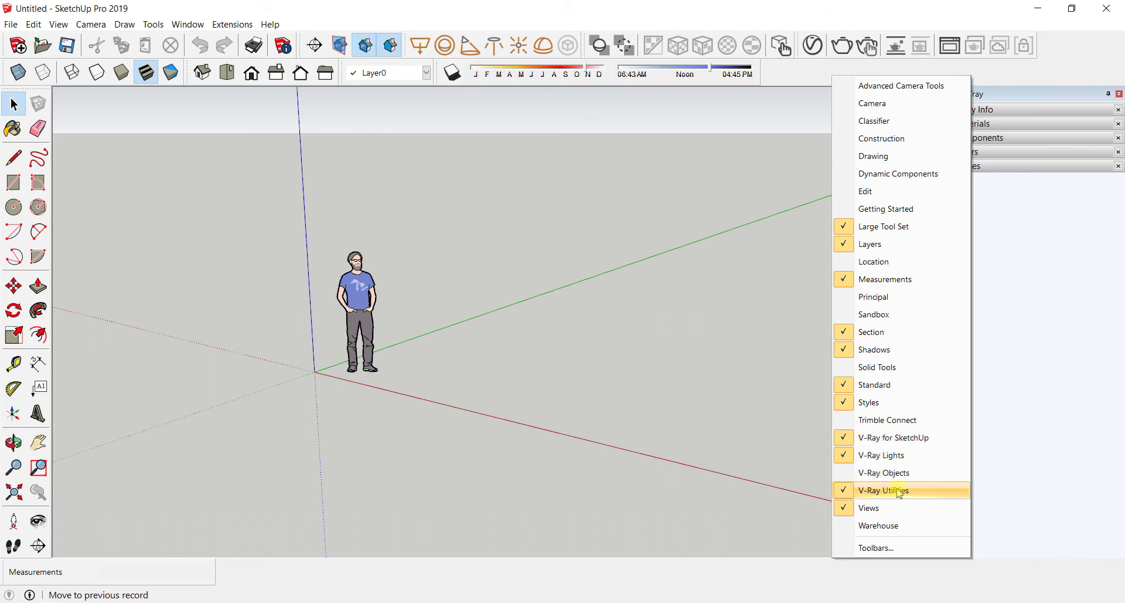
click(1008, 71)
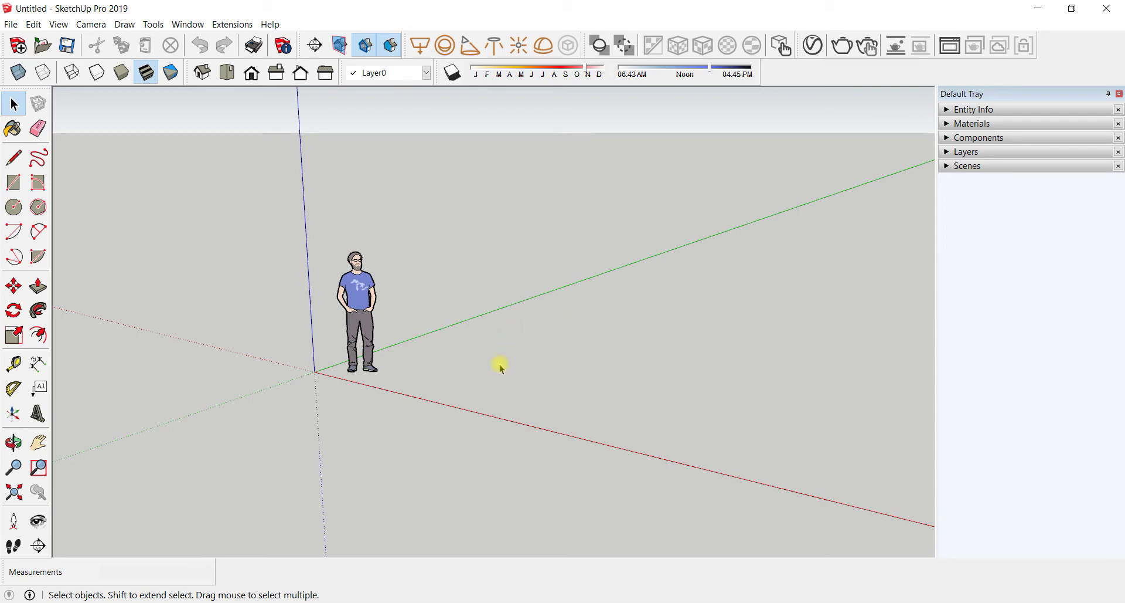
Step: Select the standing figure on its own and clear the selection
drag(575, 346, 518, 389)
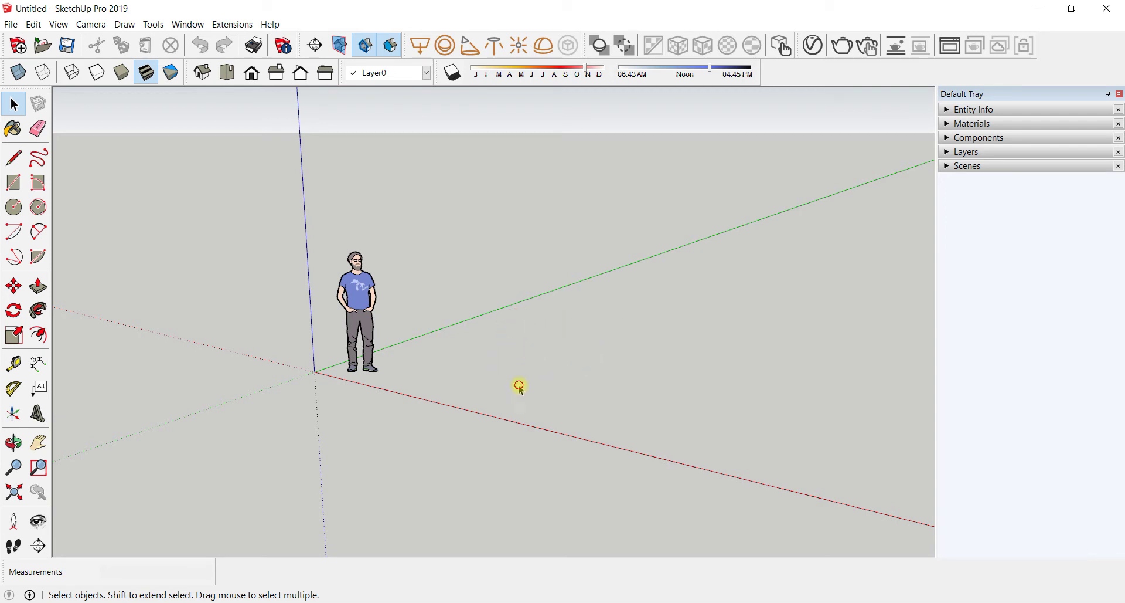
drag(633, 326, 559, 361)
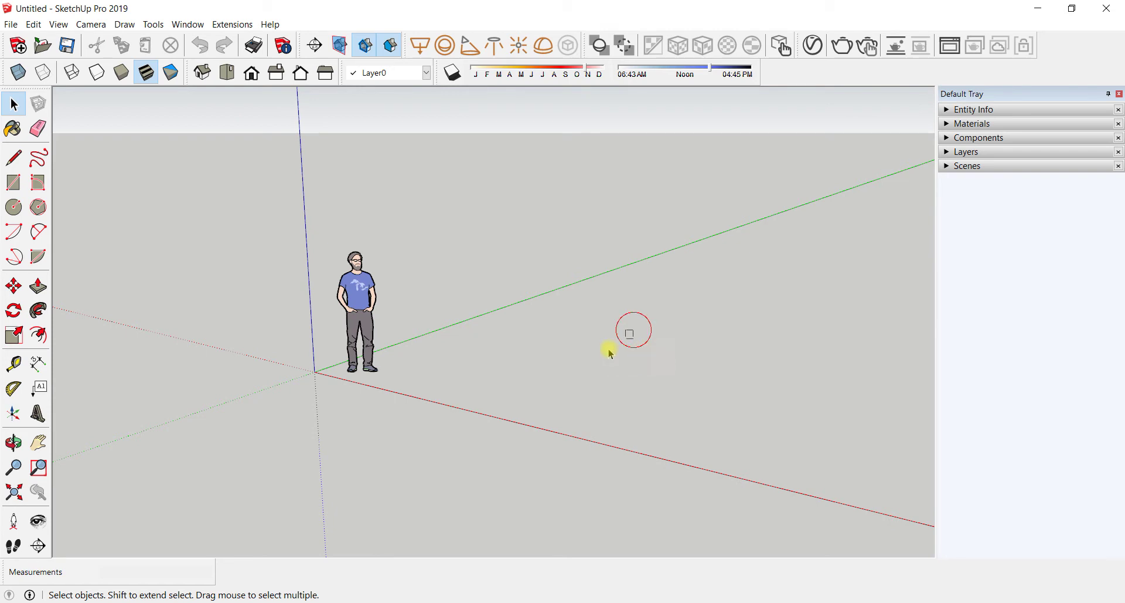
click(376, 298)
click(428, 296)
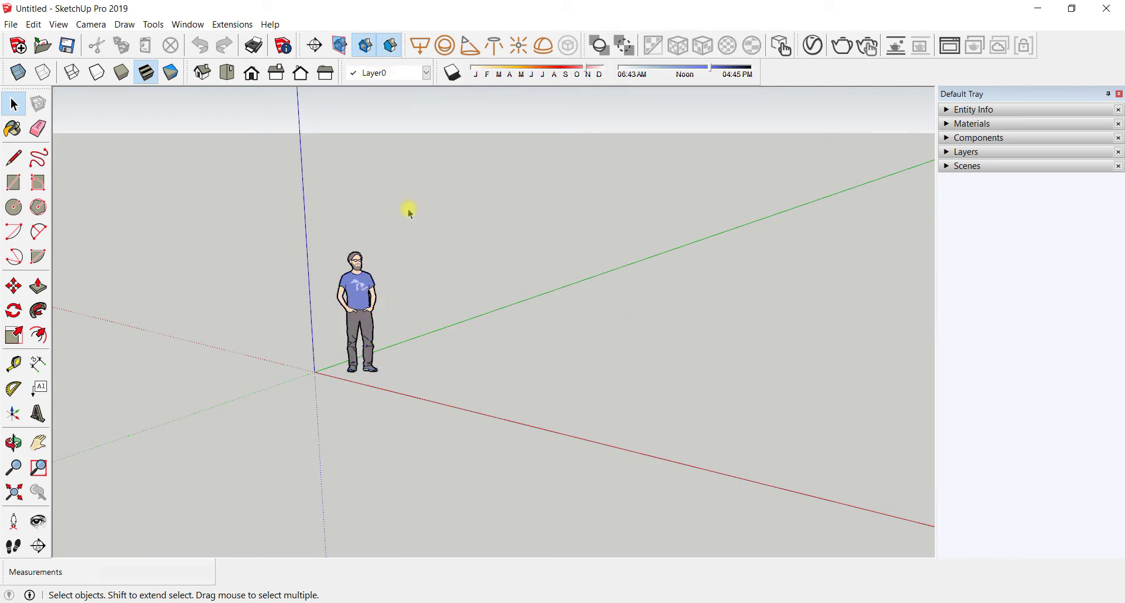
click(359, 283)
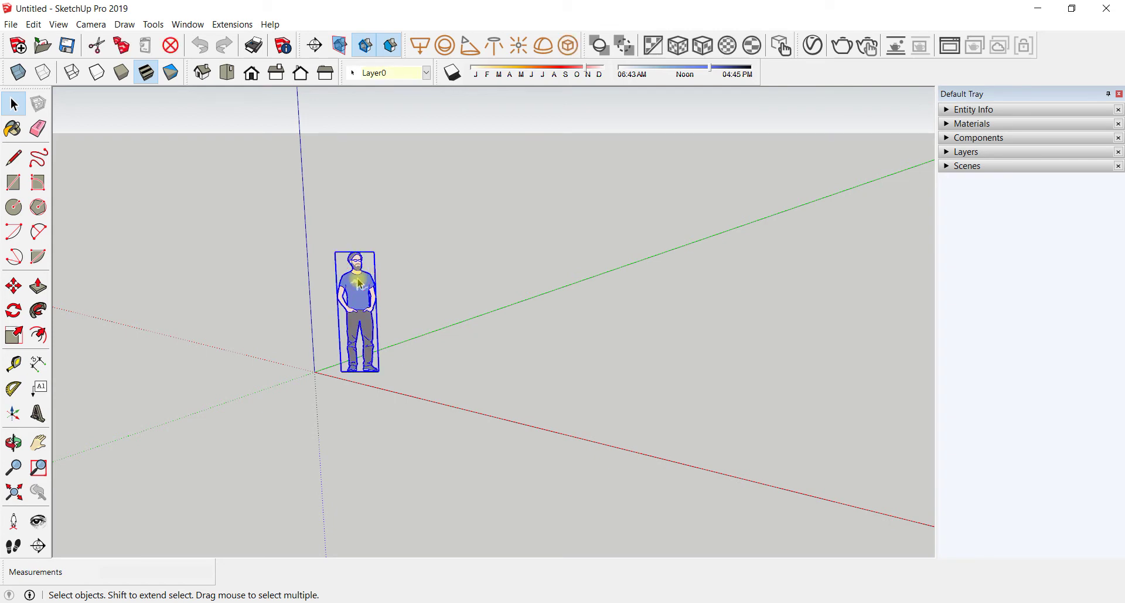
click(456, 272)
Step: Practise selection windows in the empty area, enclose the whole figure in a window selection and deselect it
drag(415, 209, 652, 376)
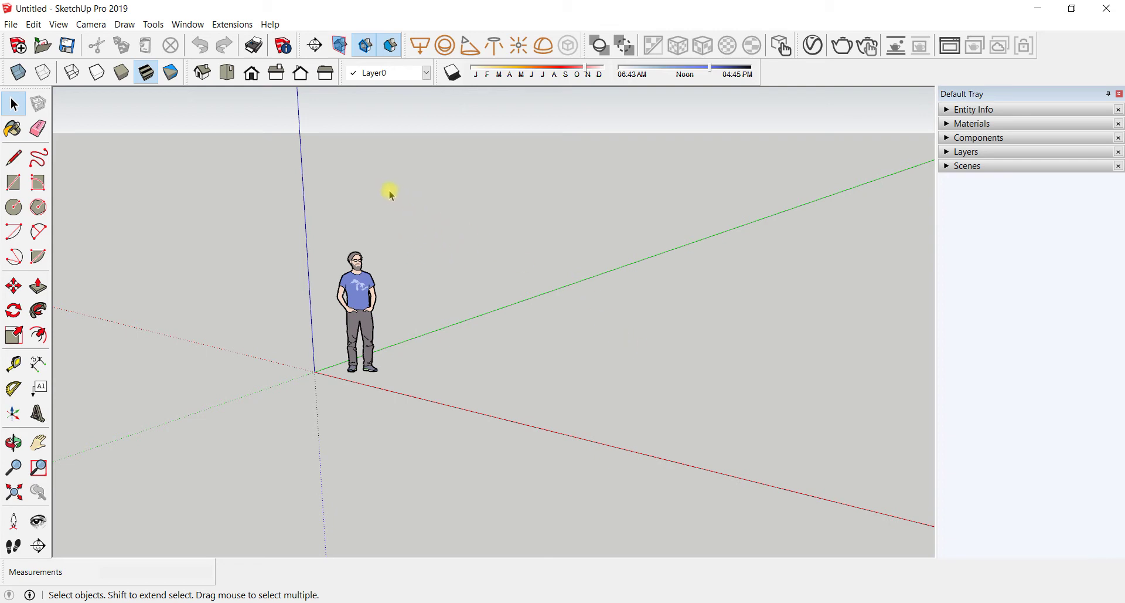
drag(388, 190, 549, 403)
drag(430, 213, 580, 380)
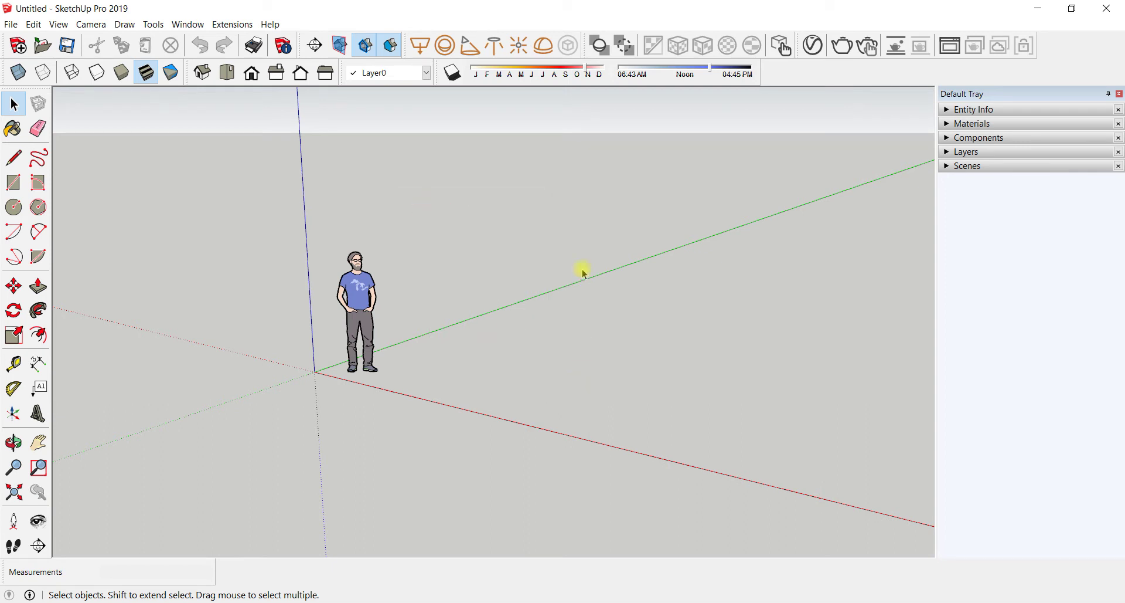
drag(615, 186, 466, 381)
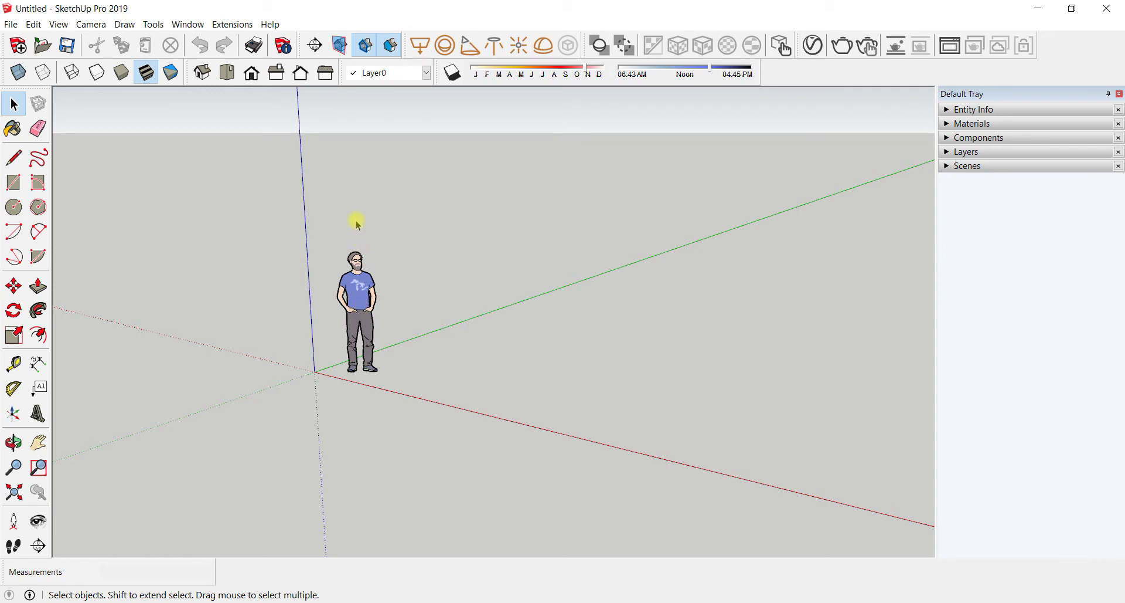
drag(264, 198, 435, 412)
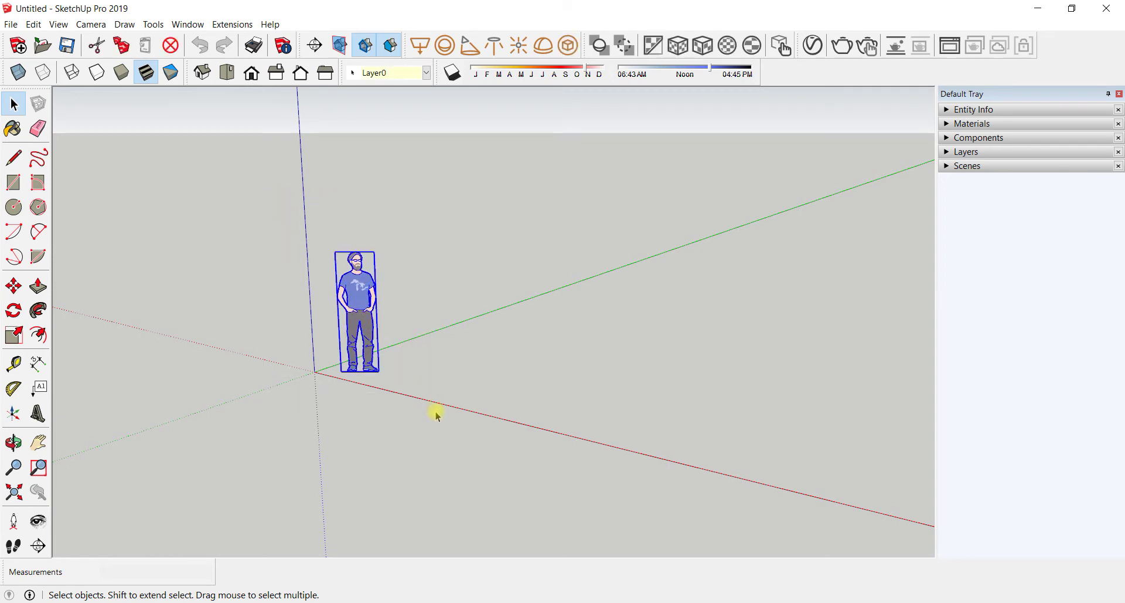
click(285, 309)
Step: Try window selections covering only part of the figure, enclose it completely in another and clear the selection
drag(252, 183, 432, 330)
drag(274, 219, 447, 333)
drag(259, 236, 545, 382)
click(545, 379)
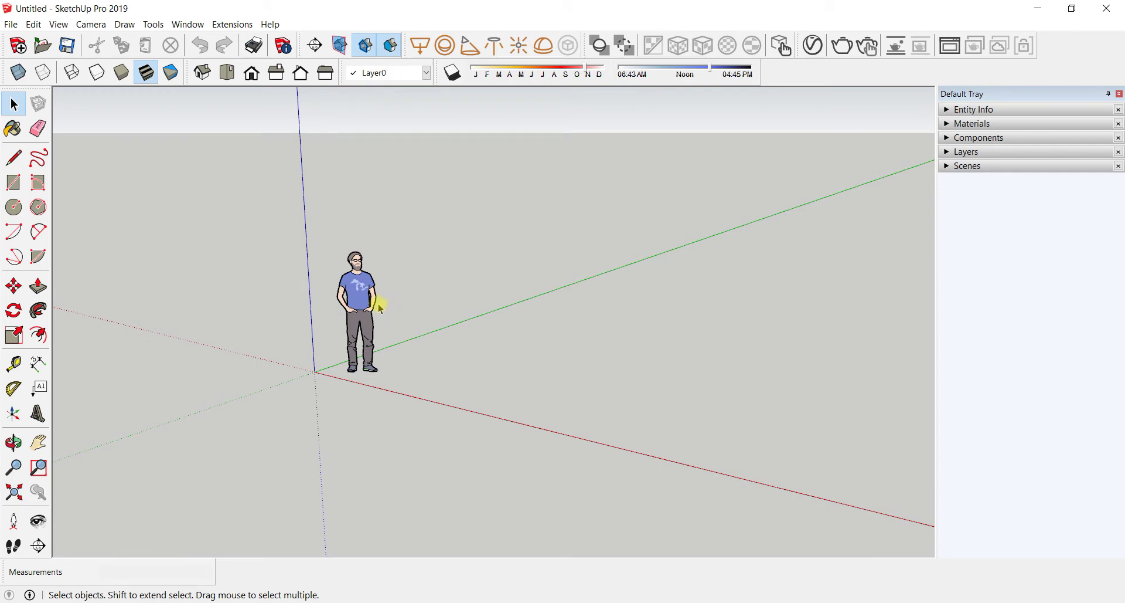
Step: Select the figure with crossing selections that touch only part of it, clearing the selection each time
drag(396, 268, 381, 286)
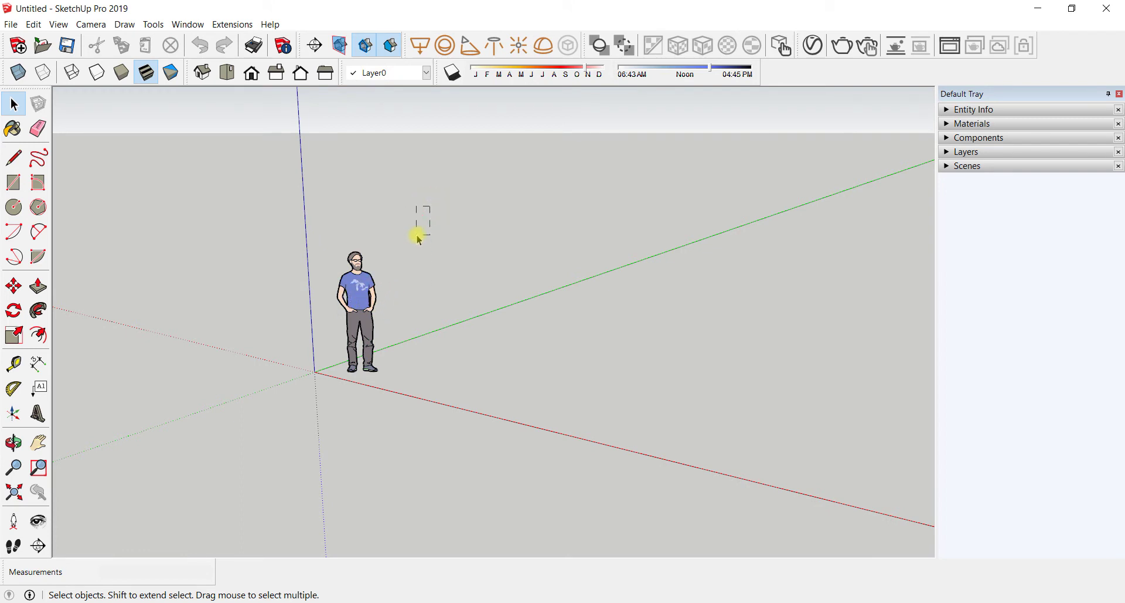
drag(332, 240, 305, 313)
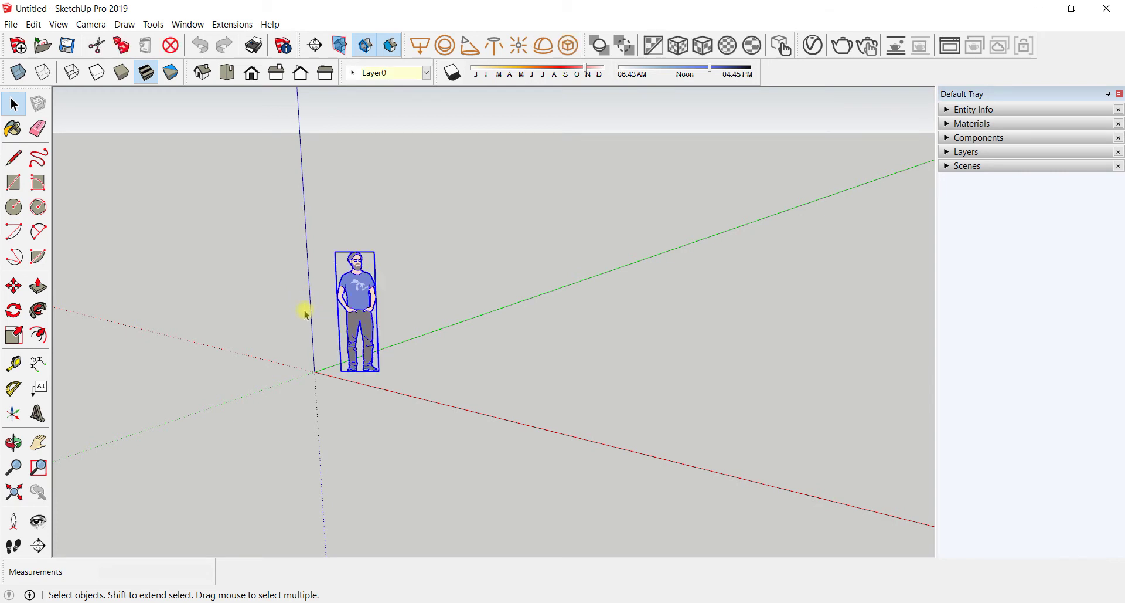
click(456, 283)
drag(479, 191, 274, 257)
click(475, 245)
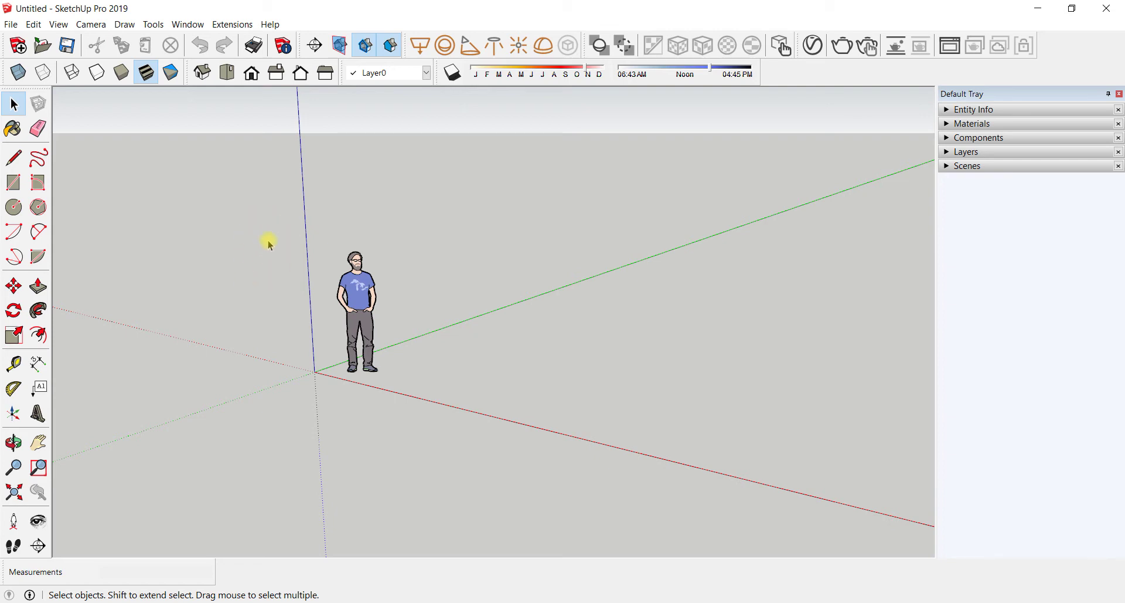
Step: Compare window selections enclosing the whole standing figure with crossing selections touching only part of it, clearing the selection each time
drag(253, 203, 475, 428)
drag(528, 174, 297, 334)
click(449, 265)
drag(246, 211, 436, 417)
click(465, 201)
drag(464, 199, 260, 308)
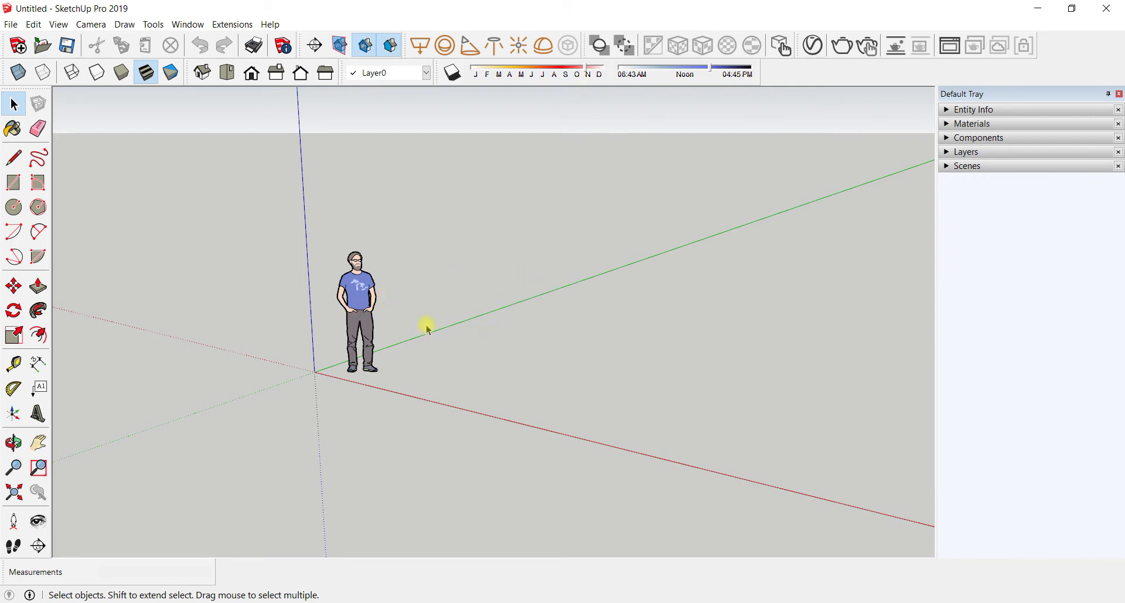
Step: Practise zooming around the standing figure, moving in close to its face and back out again
scroll(399, 350, down, 5)
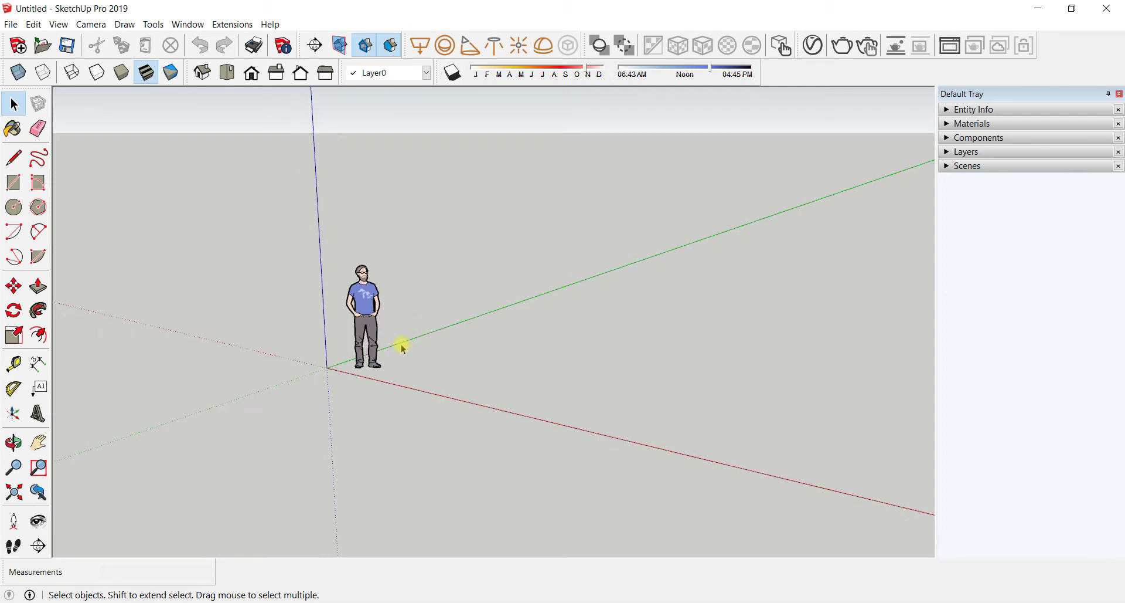
scroll(382, 325, up, 8)
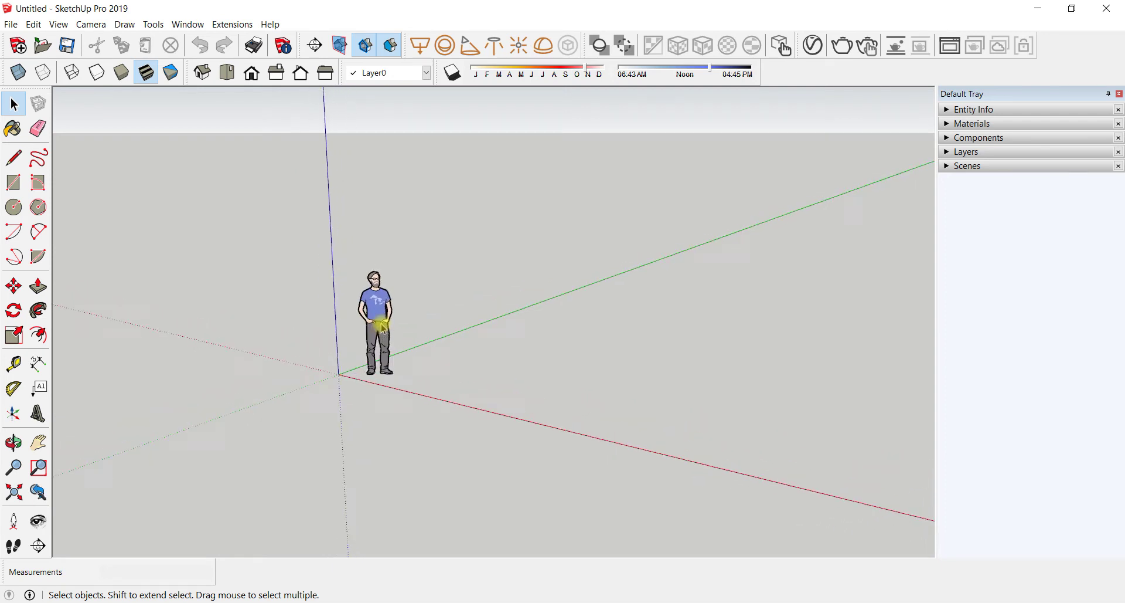
scroll(390, 307, down, 7)
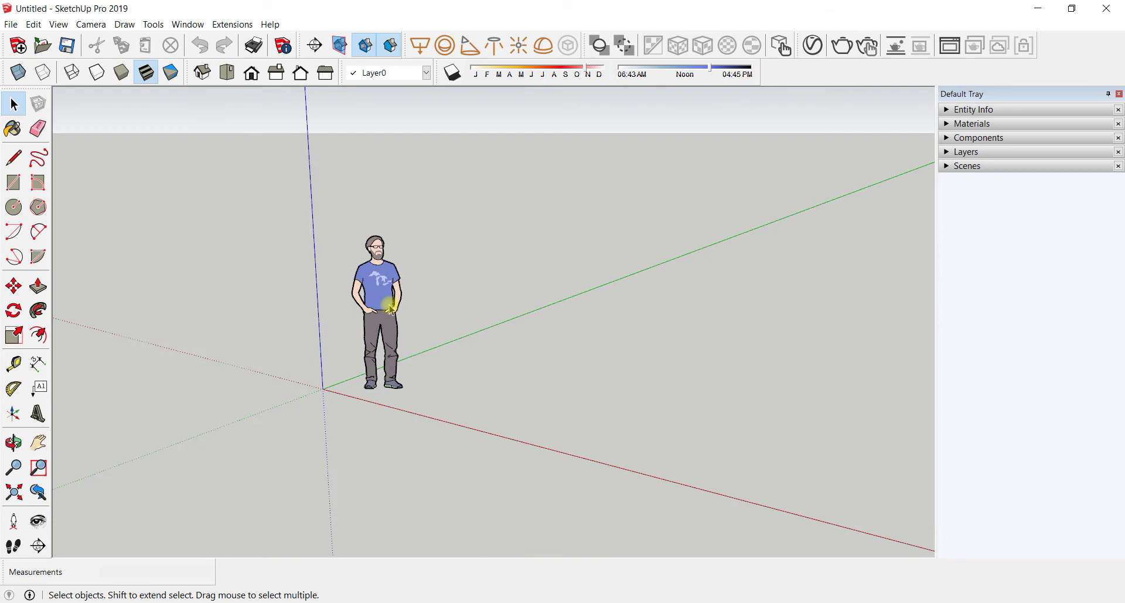
scroll(387, 299, up, 5)
scroll(387, 291, up, 8)
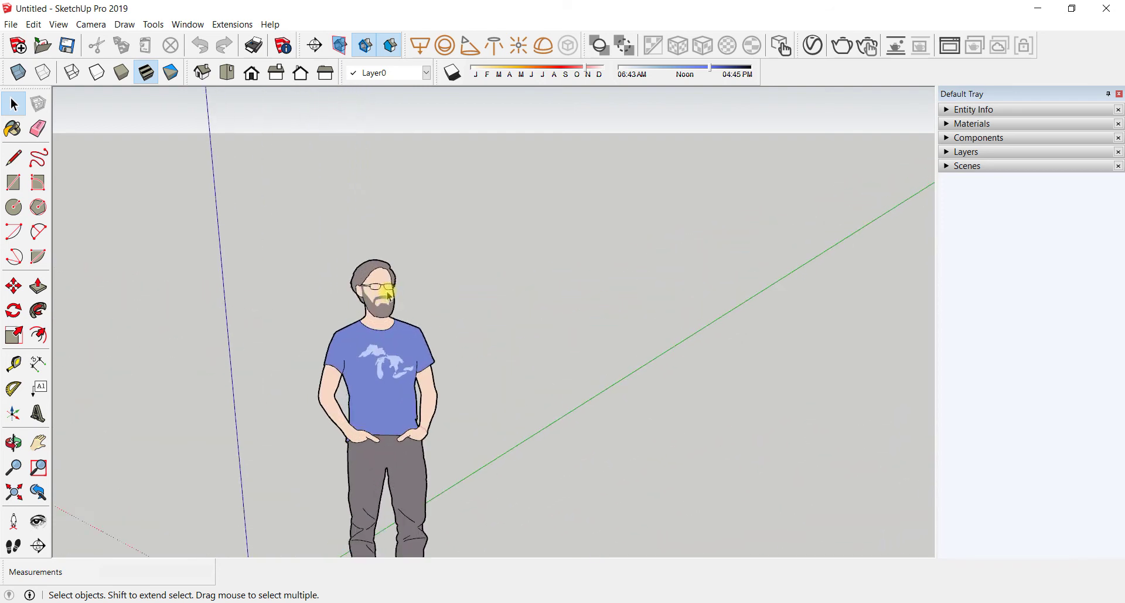
scroll(363, 291, down, 6)
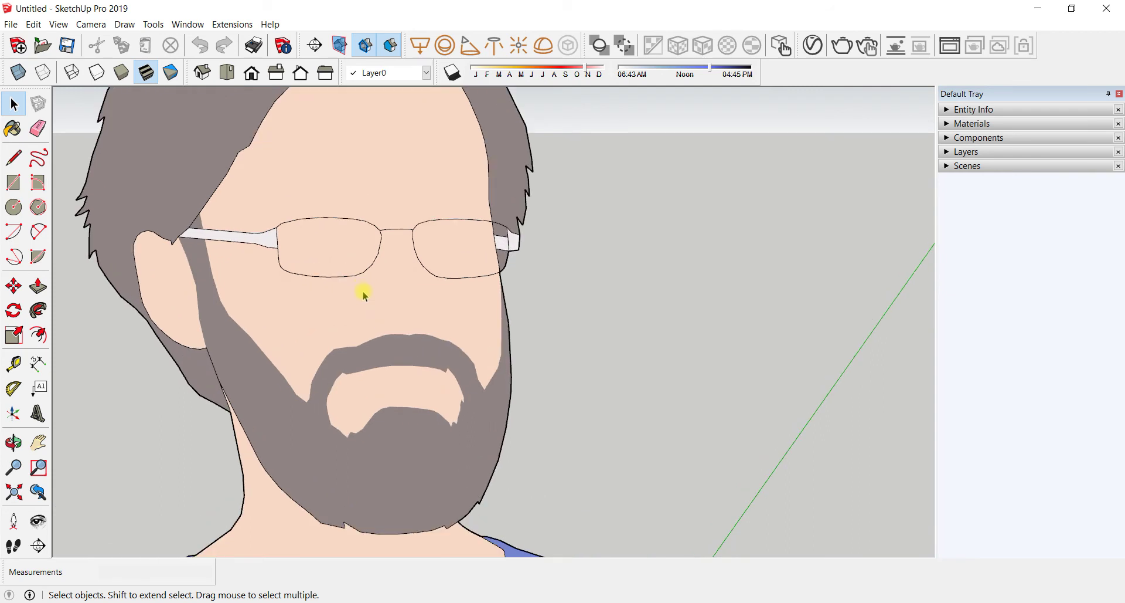
scroll(363, 291, down, 7)
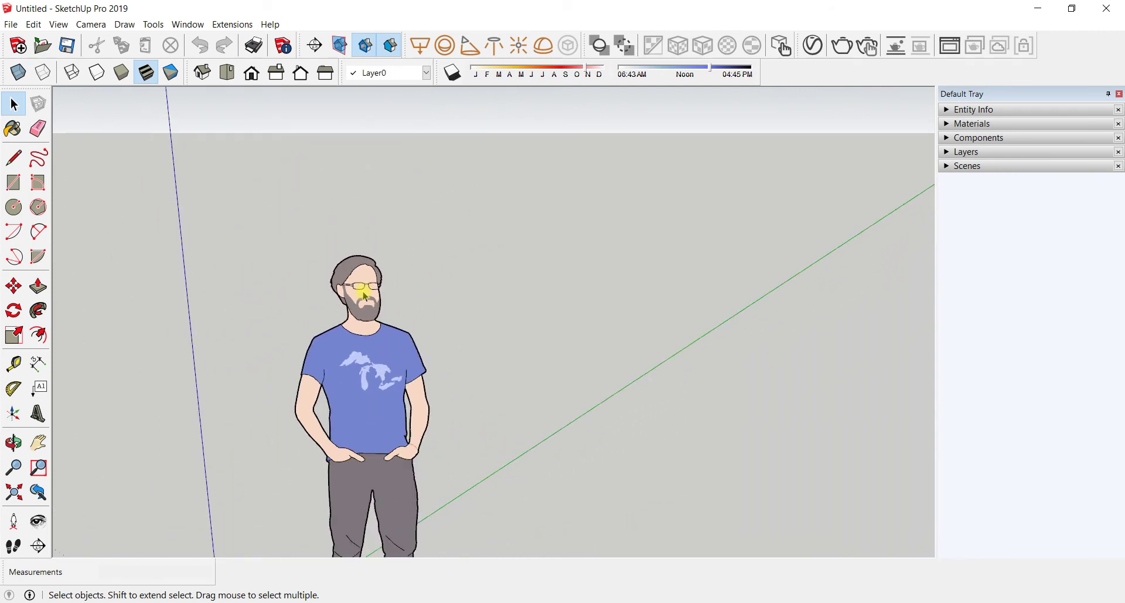
Step: Zoom in close on the figure's shoe and back out to the whole figure
scroll(378, 403, up, 8)
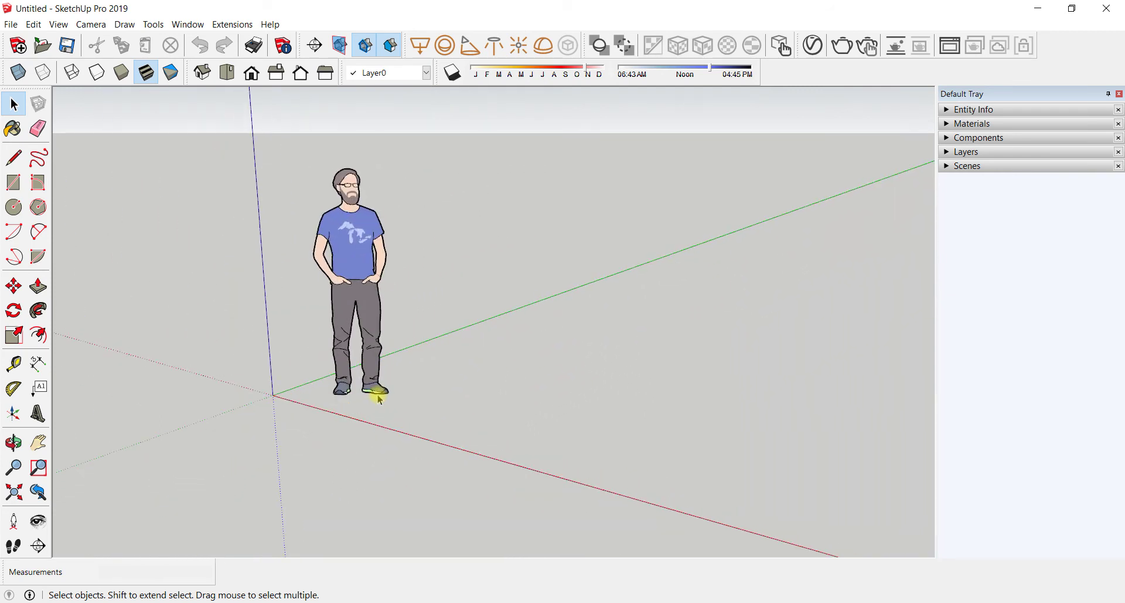
scroll(377, 397, up, 1)
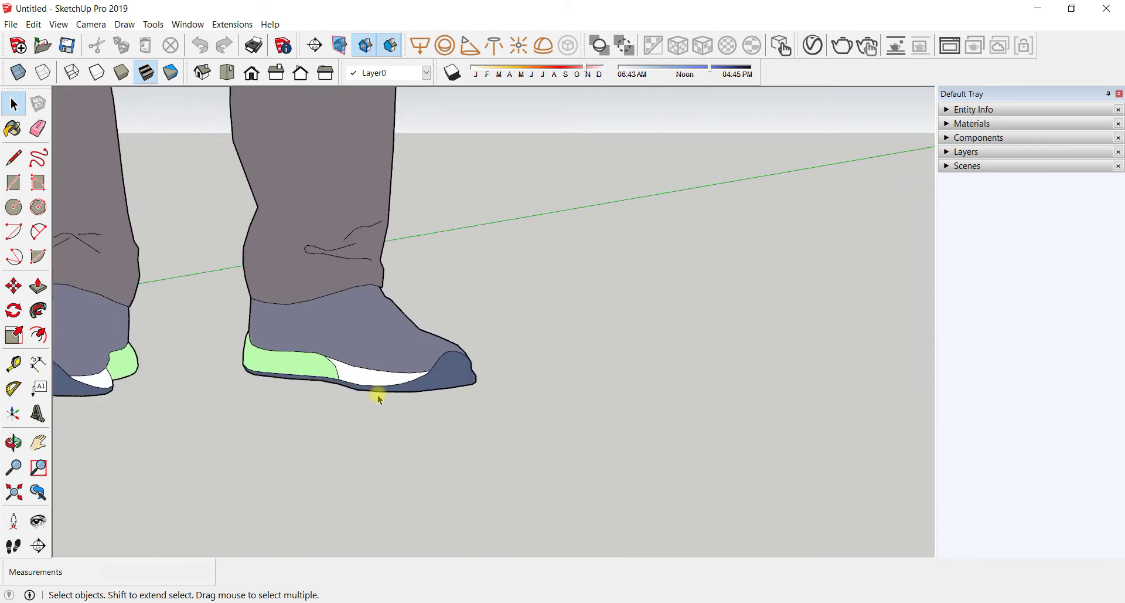
scroll(378, 396, down, 8)
scroll(378, 400, down, 2)
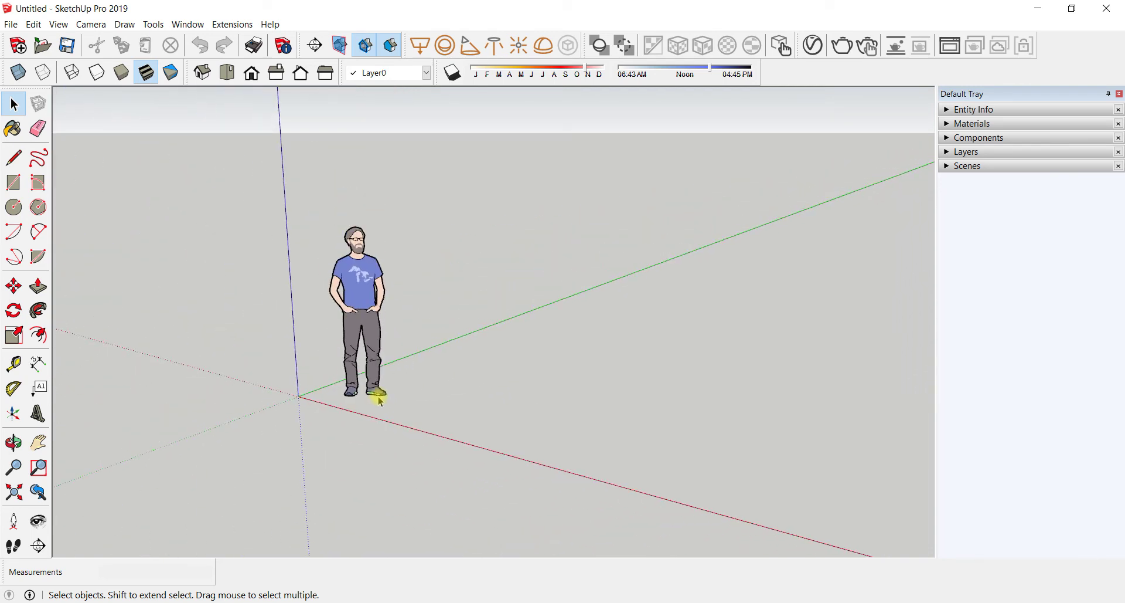
scroll(716, 309, up, 3)
scroll(716, 309, down, 5)
scroll(624, 311, up, 2)
Step: Orbit around the standing figure and pan the model to view it from different angles
middle_drag(334, 309, 256, 350)
scroll(333, 328, up, 3)
scroll(293, 332, down, 3)
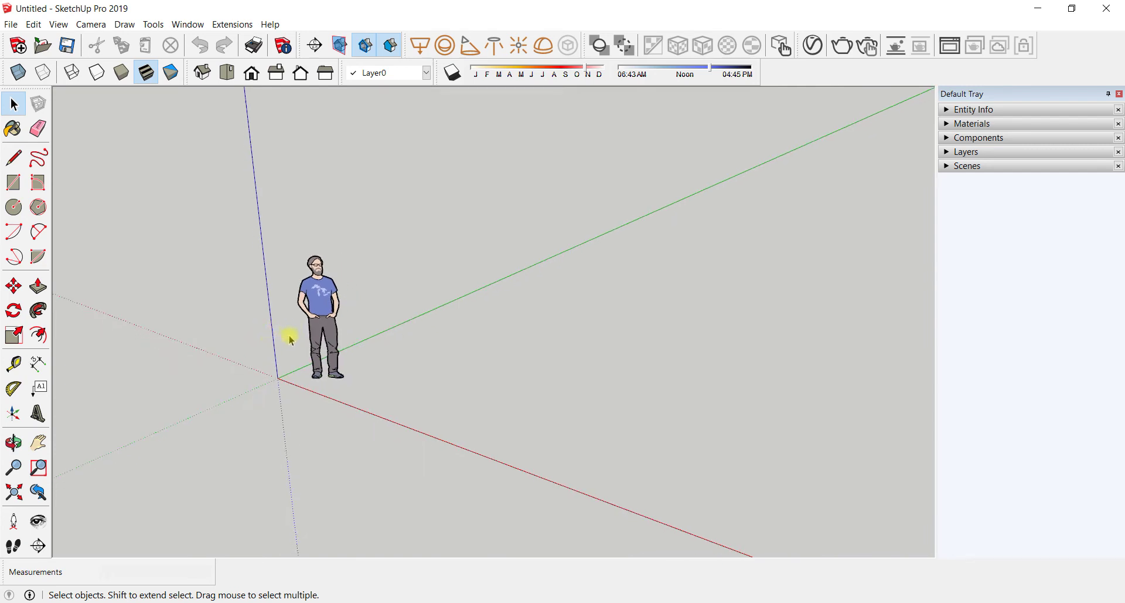
middle_drag(291, 339, 421, 287)
key(space)
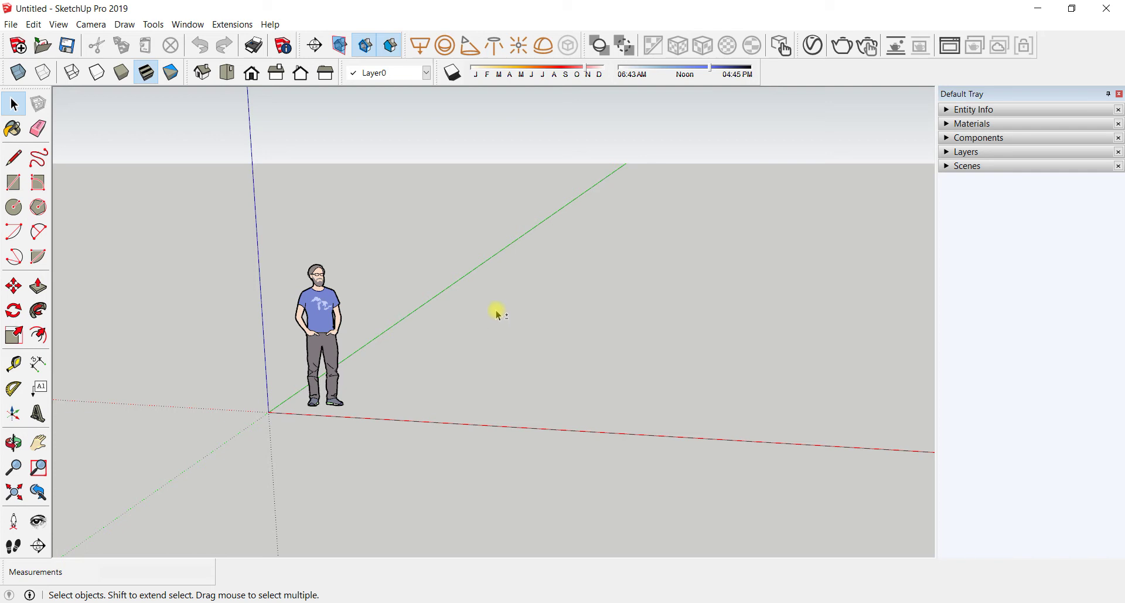
shift+middle_drag(497, 314, 382, 410)
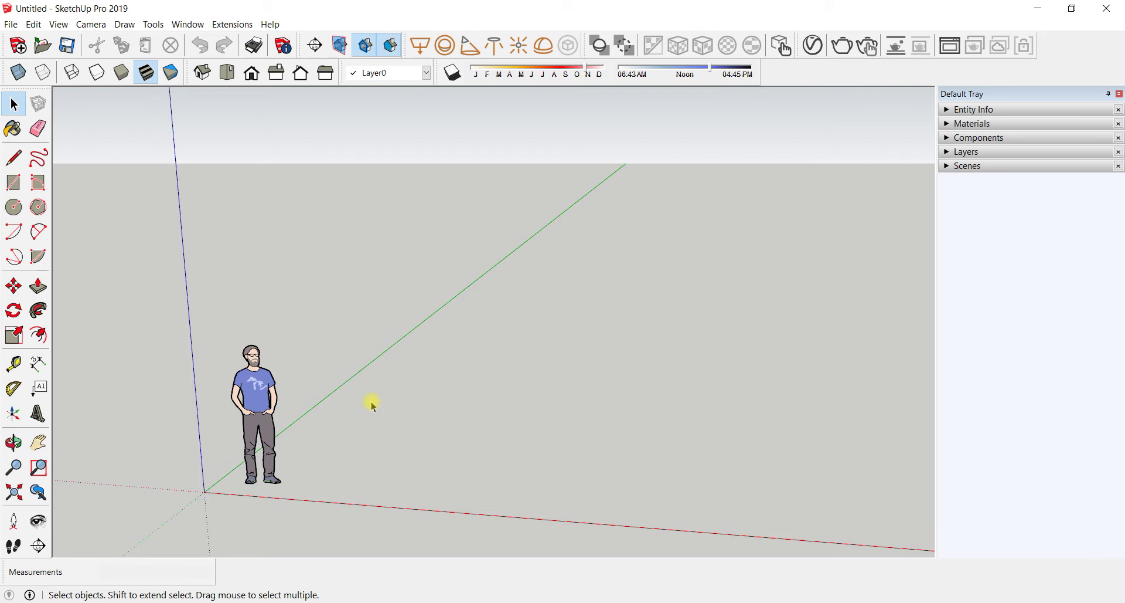
middle_drag(372, 404, 466, 396)
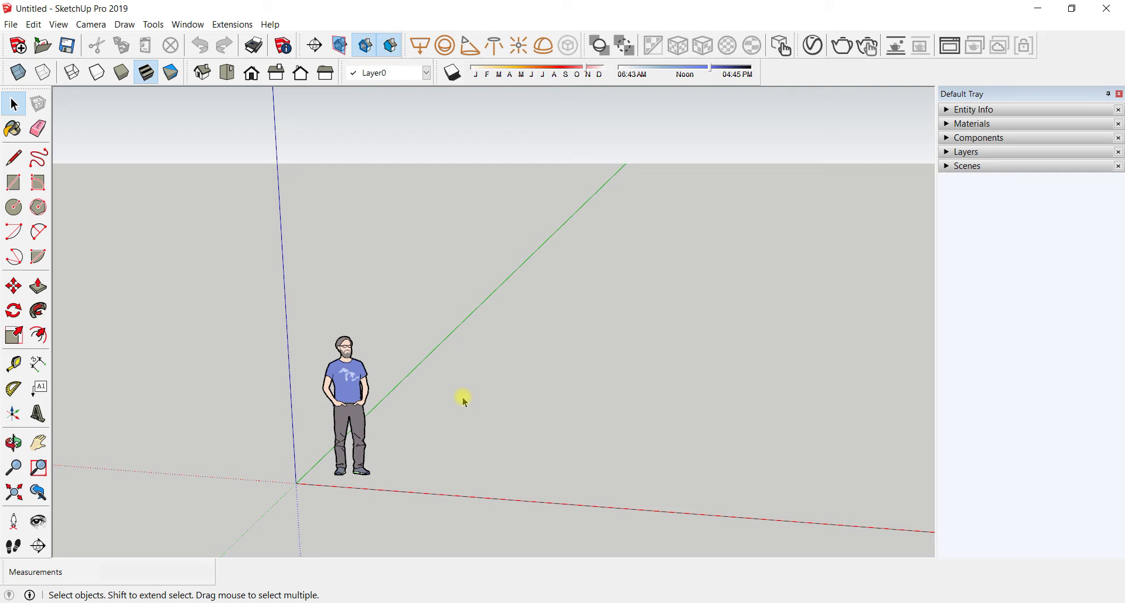
Step: Pan the figure towards the middle of the drawing area and zoom out slightly
click(373, 366)
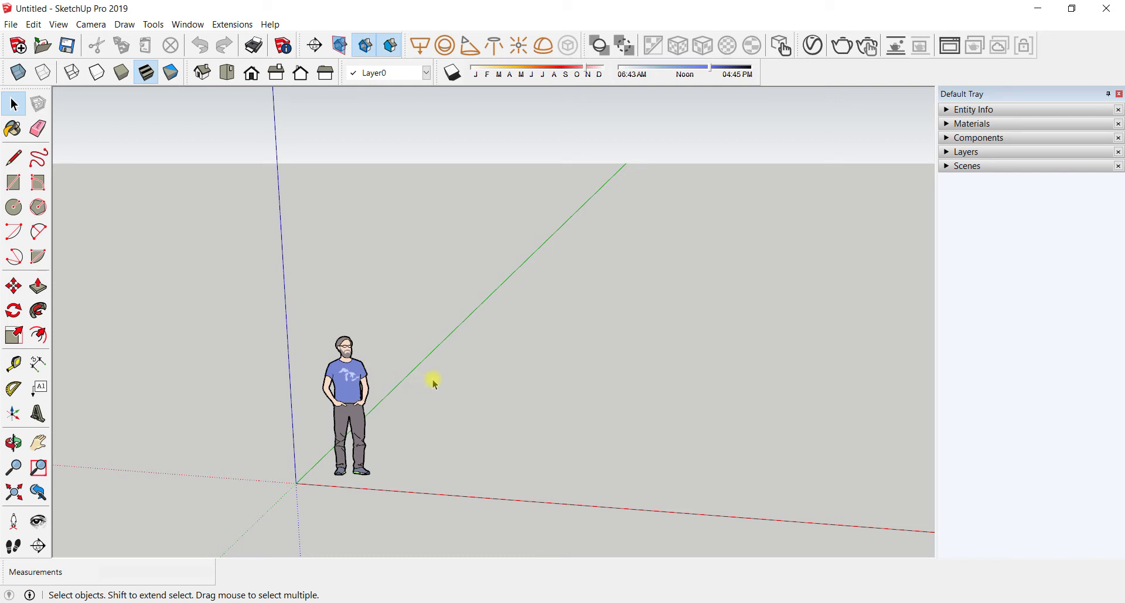
shift+middle_drag(434, 381, 509, 313)
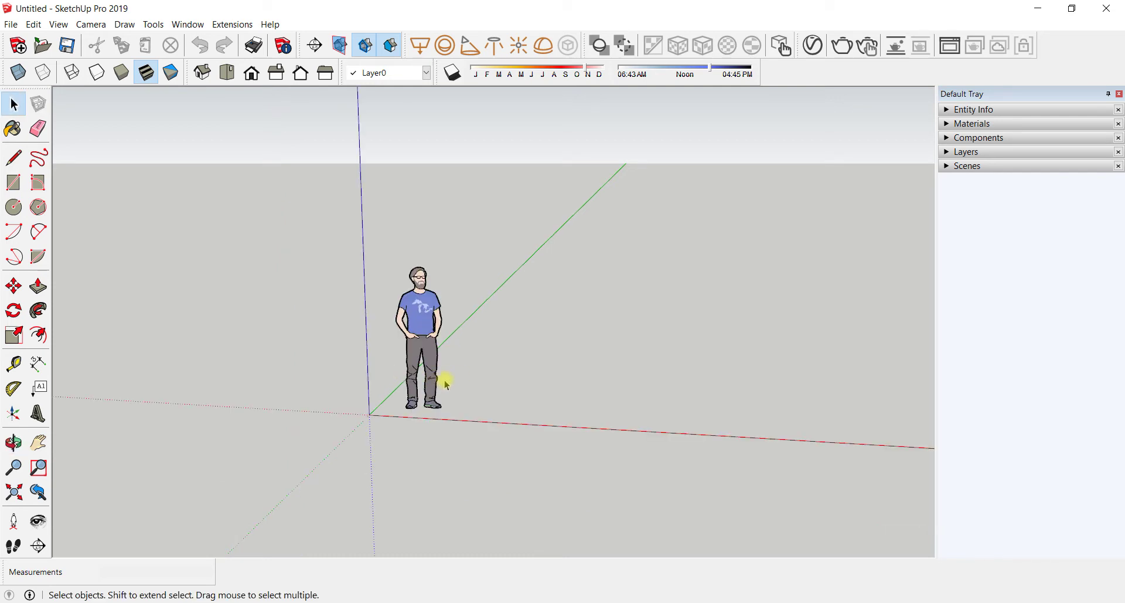
click(467, 372)
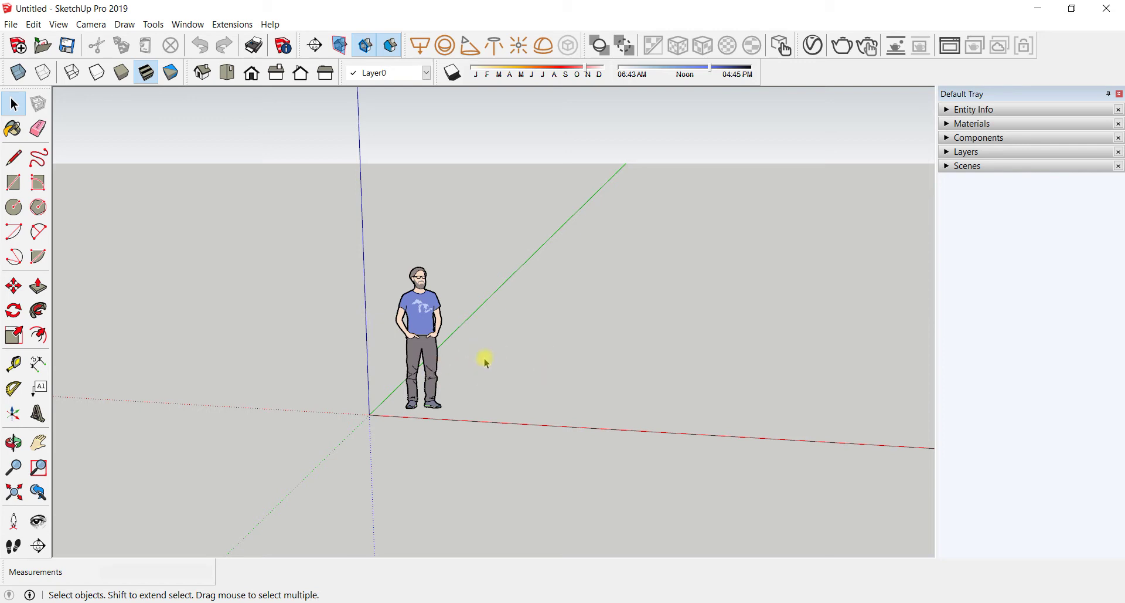
scroll(391, 363, down, 3)
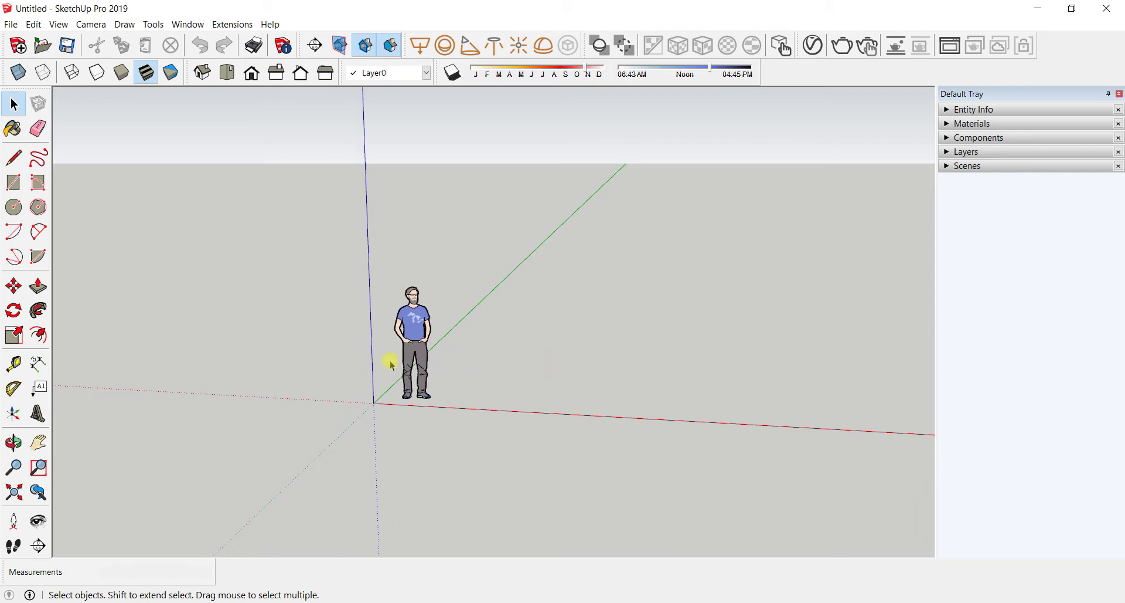
Step: Recentre the view on points of the empty ground and on the figure, and orbit to look down on the model
middle_click(620, 343)
middle_click(620, 343)
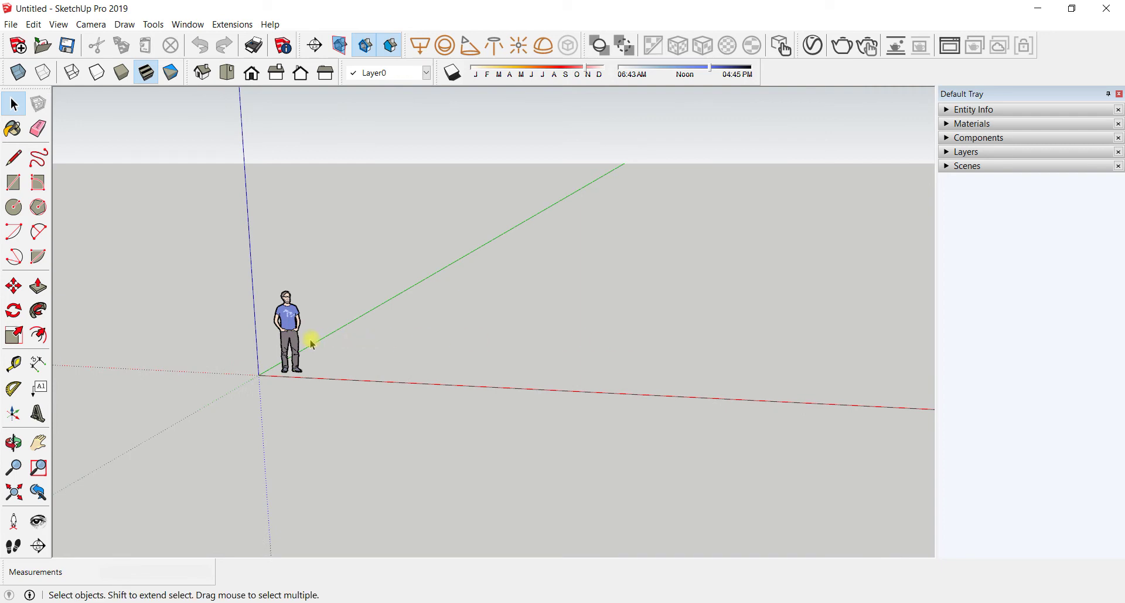
middle_click(289, 335)
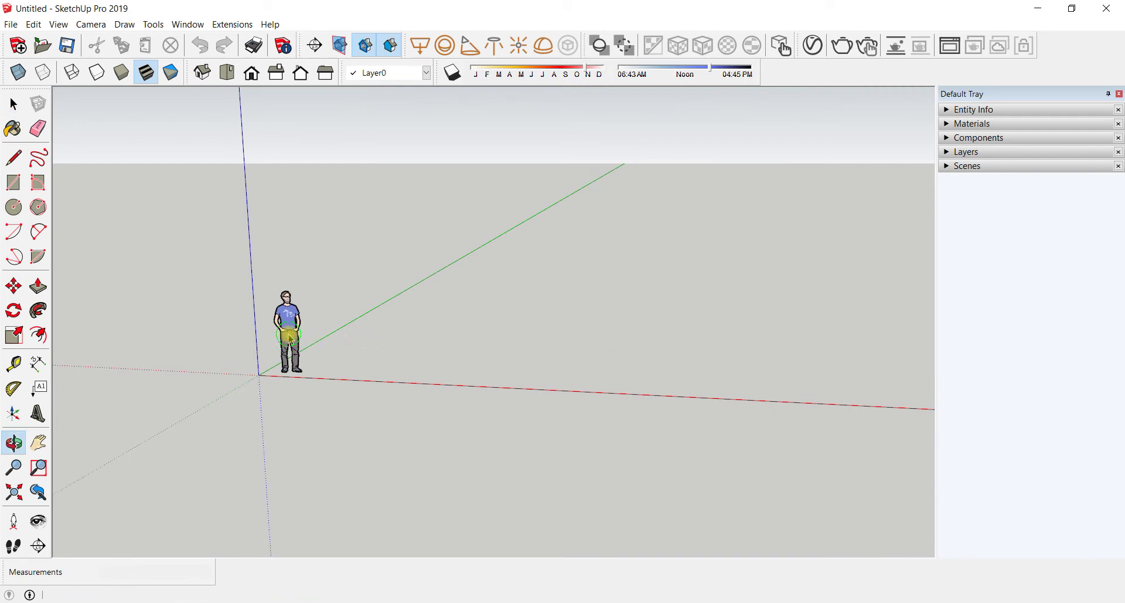
middle_click(750, 297)
scroll(674, 318, up, 1)
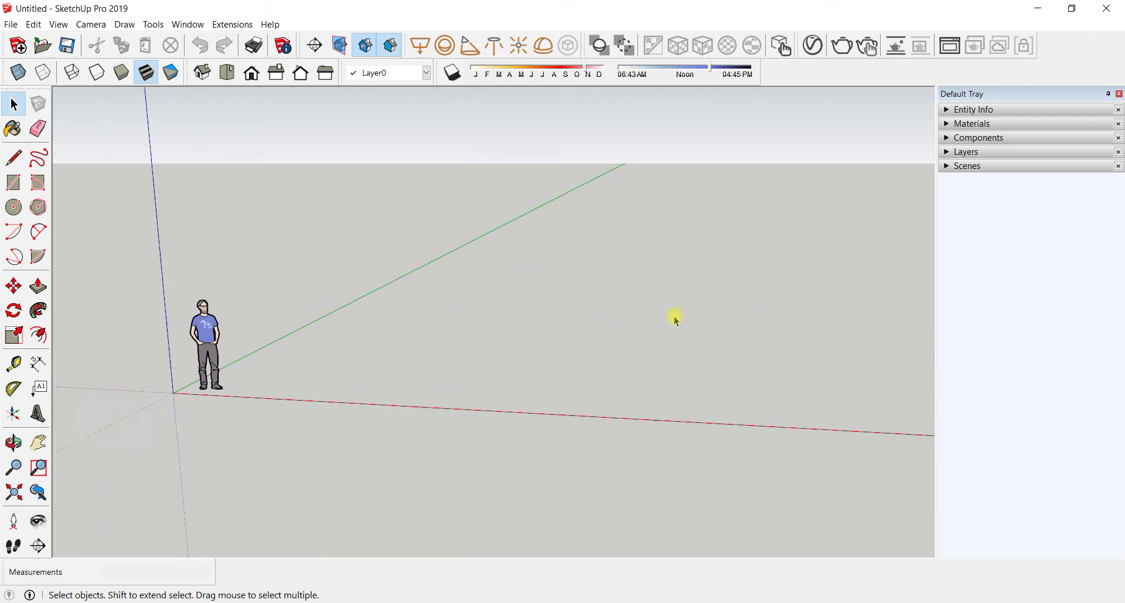
scroll(674, 318, down, 1)
middle_click(226, 323)
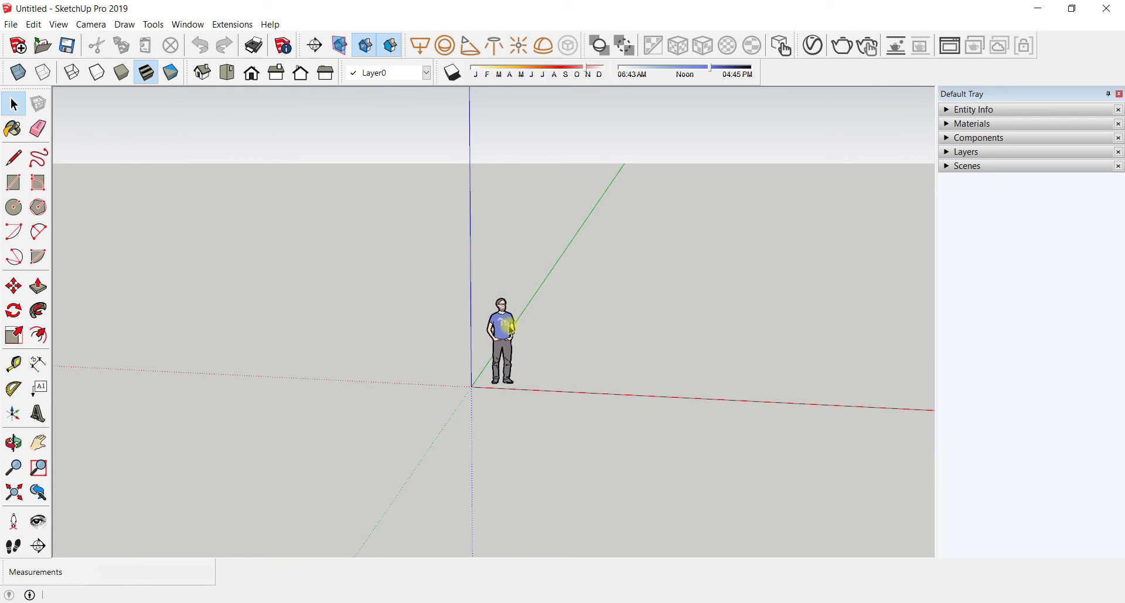
middle_drag(487, 334, 440, 356)
middle_drag(600, 352, 347, 409)
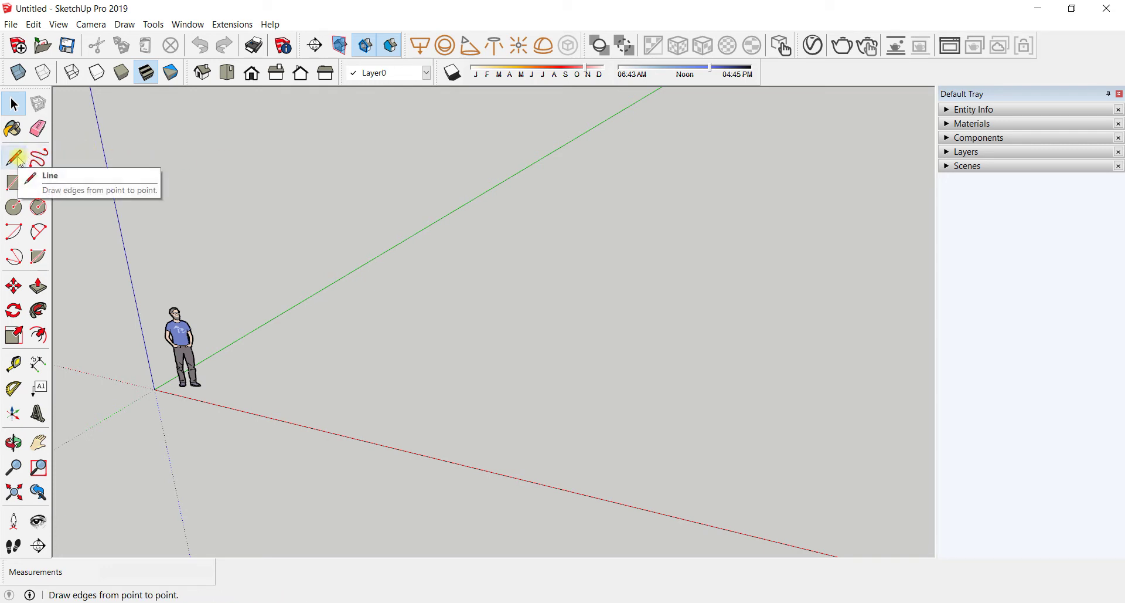
Step: Activate the Line tool briefly, orbit the model with the Orbit tool and return to the Select tool
key(l)
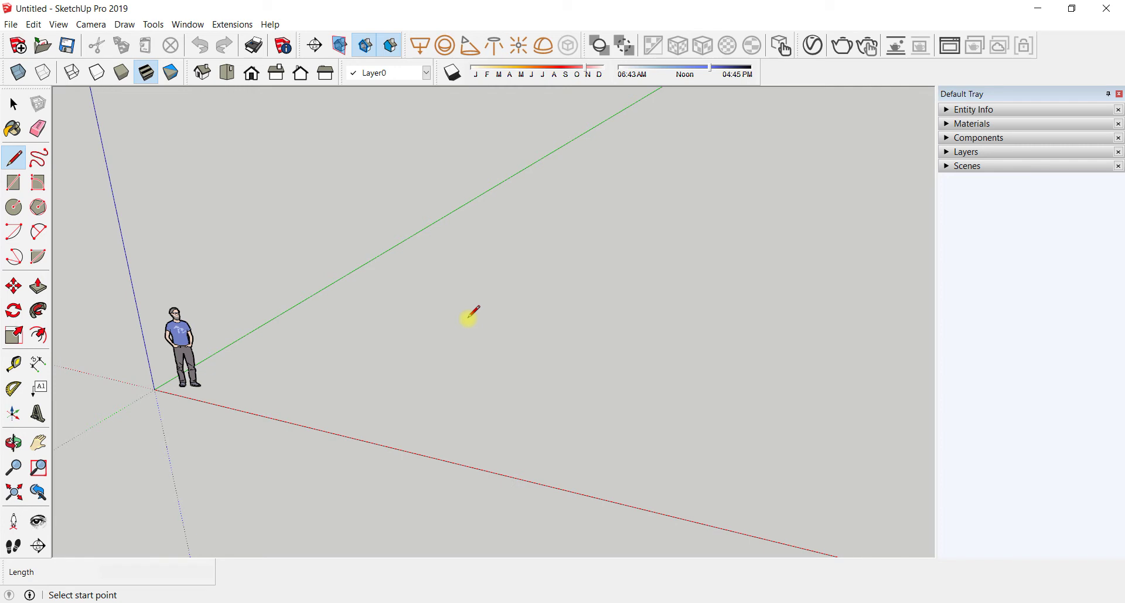
key(space)
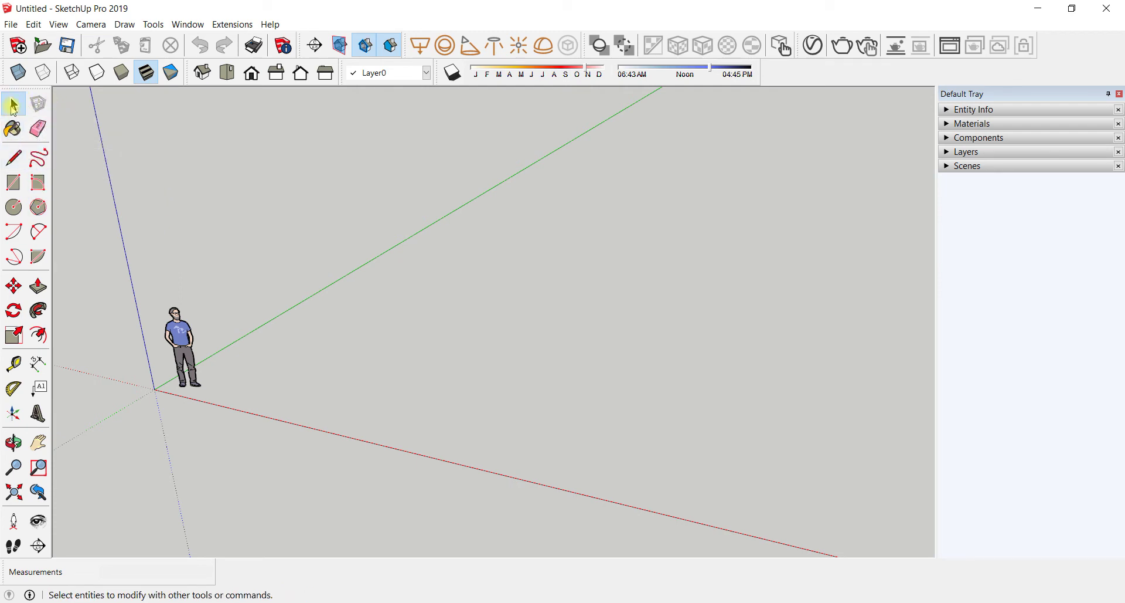
click(414, 324)
key(o)
drag(499, 340, 351, 370)
key(space)
middle_drag(306, 345, 361, 346)
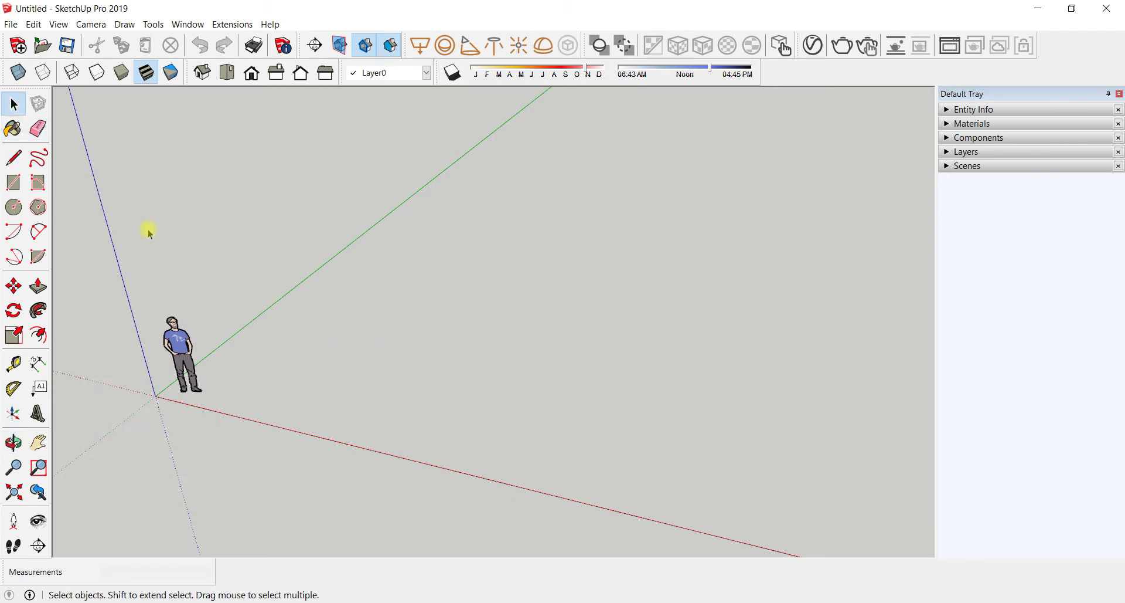
Step: Practise switching back and forth between the Line and Select tools without drawing anything
click(14, 158)
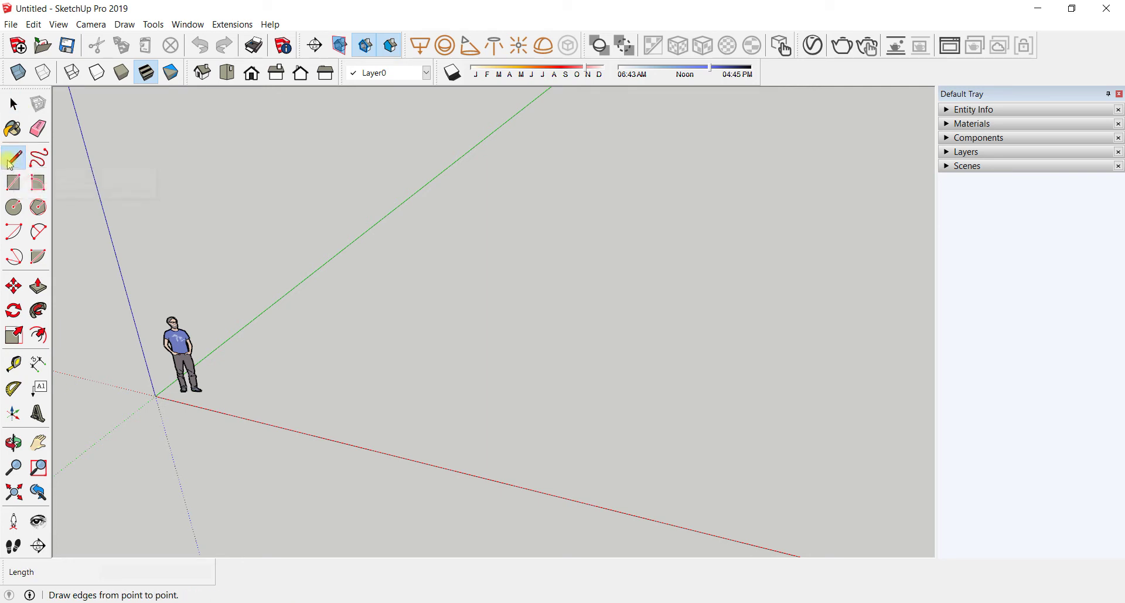
click(13, 158)
click(13, 103)
click(13, 158)
click(13, 103)
click(13, 158)
key(space)
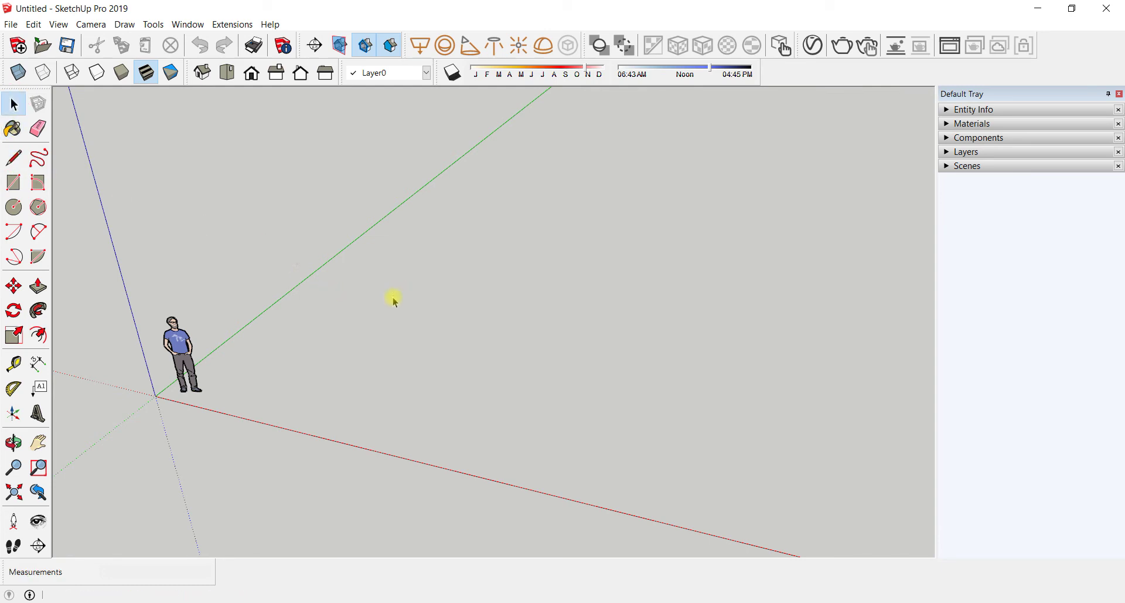
key(l)
key(space)
key(l)
key(space)
Step: Draw a closed 6 m by 8 m rectangle on the ground beside the figure with Line edges parallel to the green and red axes
key(l)
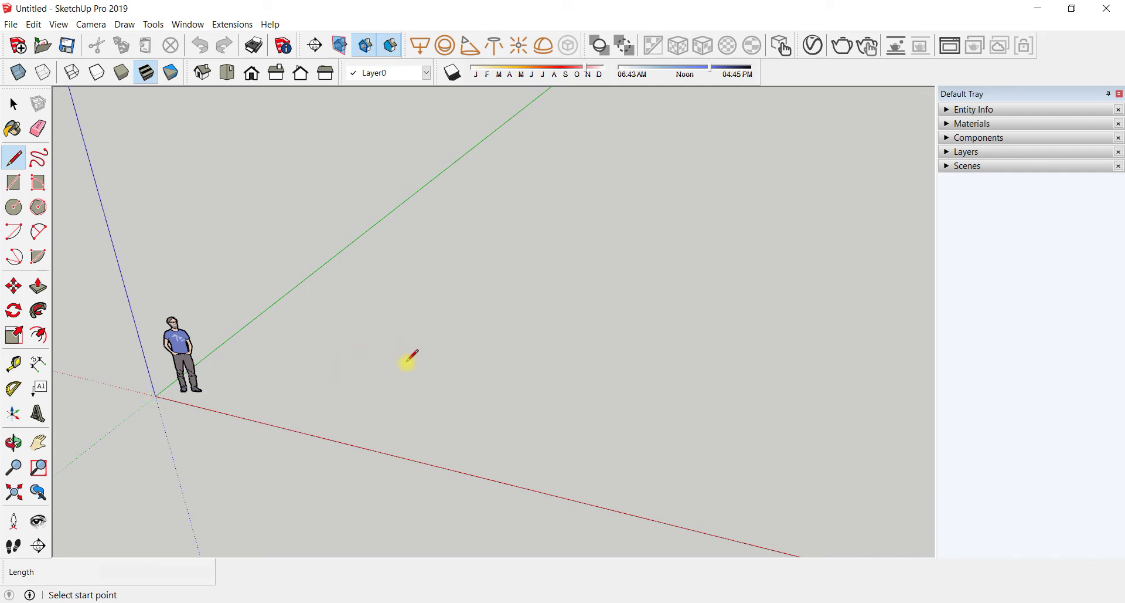
click(387, 370)
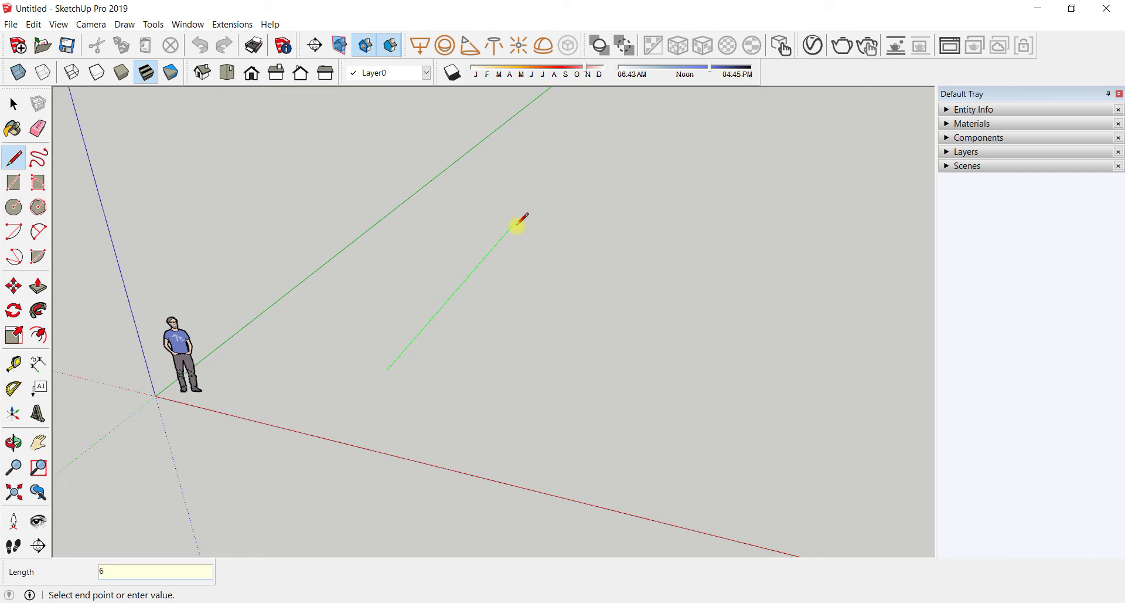
key(Return)
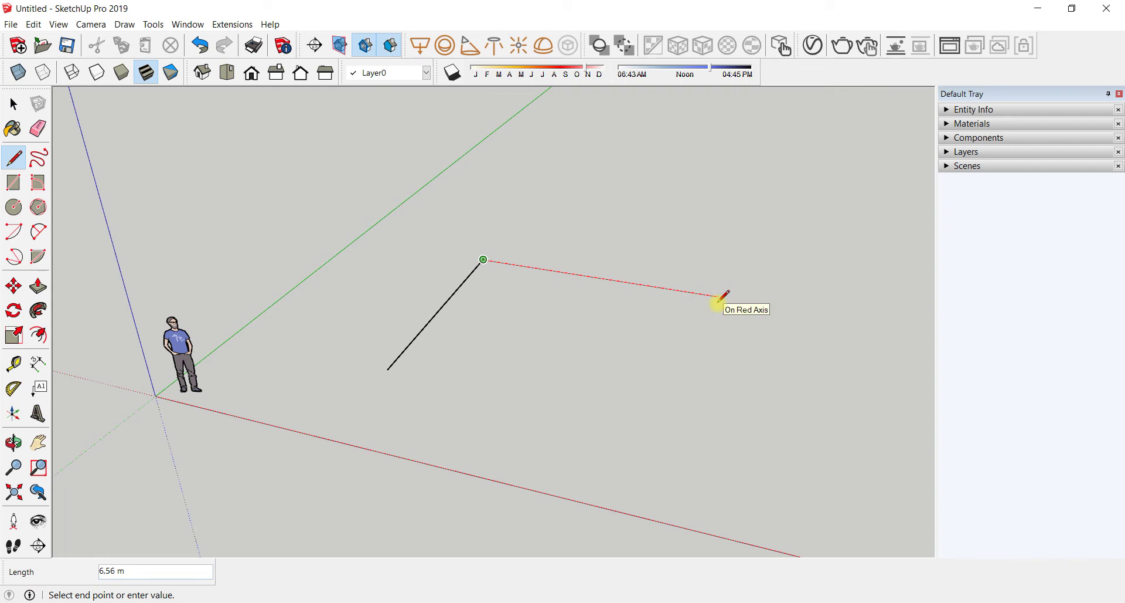
text(8)
key(Return)
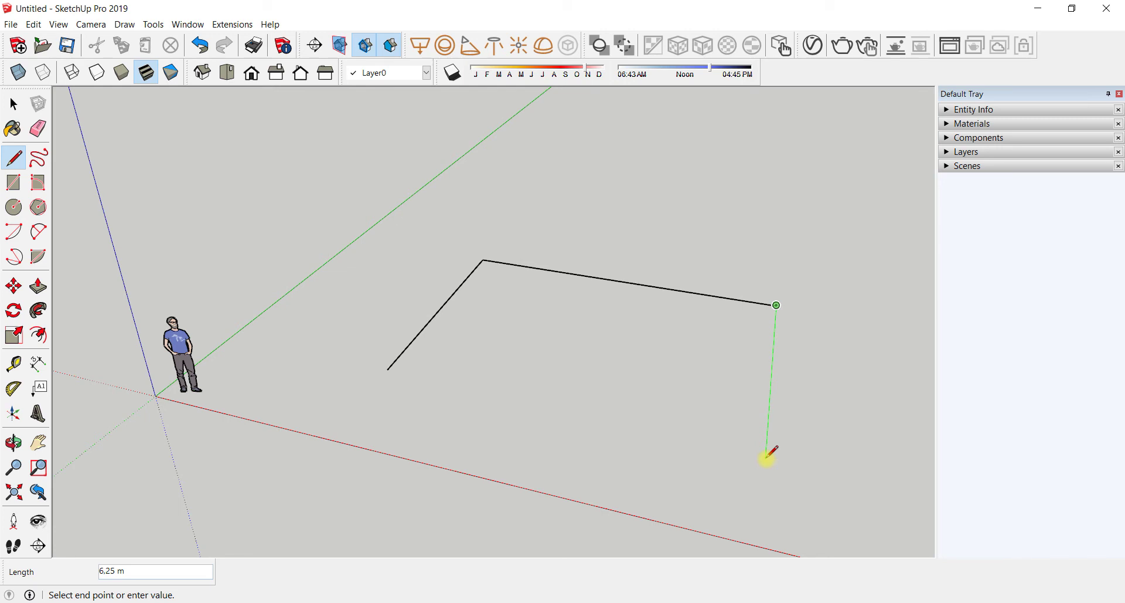
key(Return)
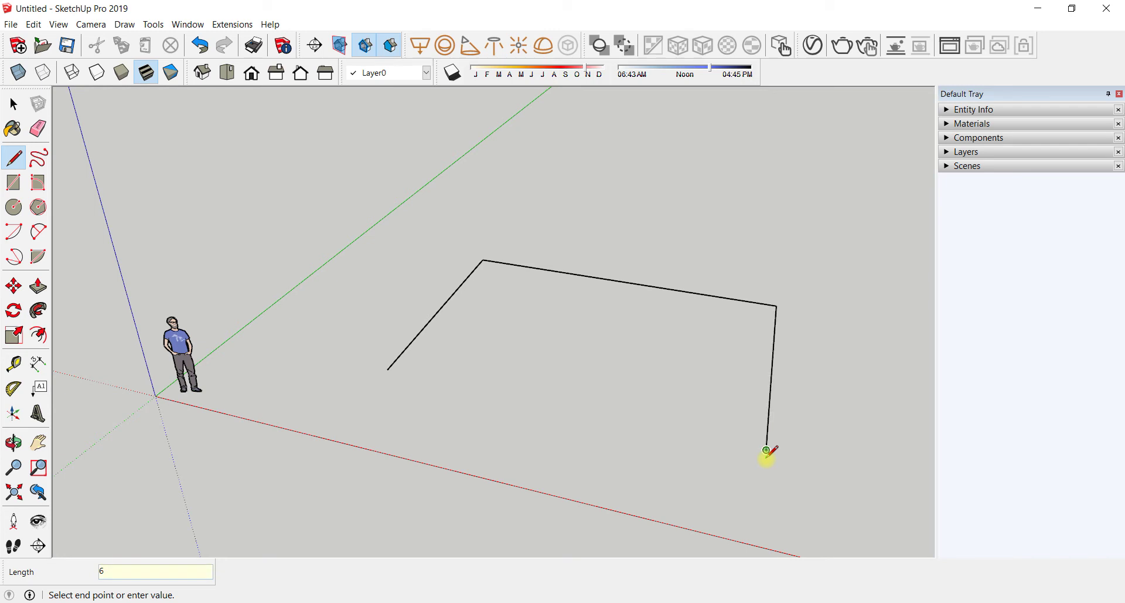
click(388, 370)
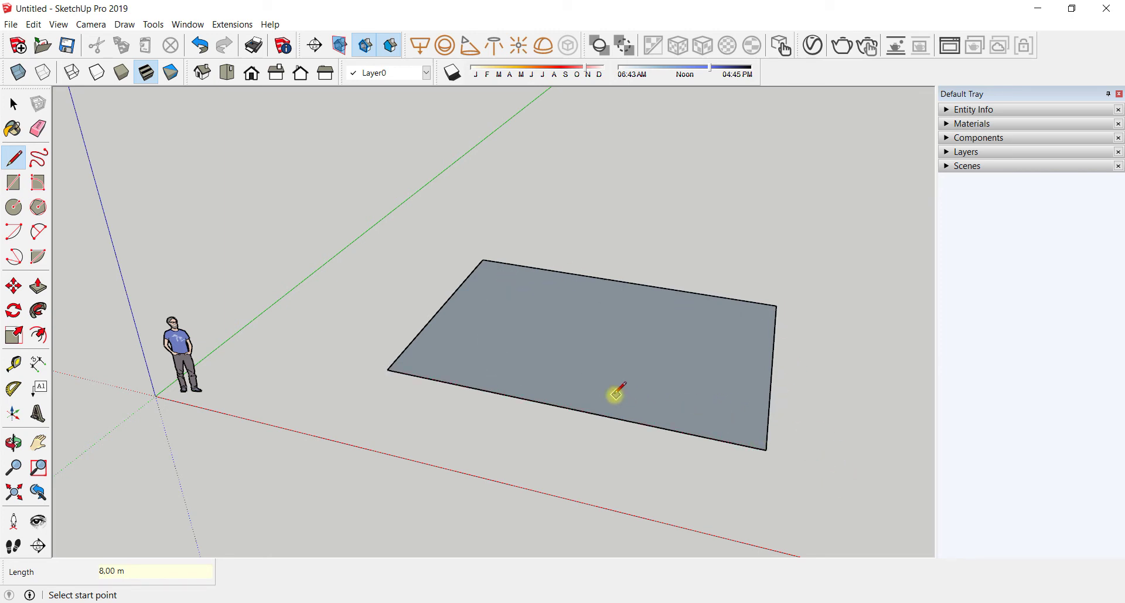
Step: Offset the edges of the ground rectangle outward by 0.20 m to form a border strip around it
mouse_move(597, 336)
middle_down()
mouse_move(598, 396)
mouse_move(648, 477)
mouse_move(661, 559)
mouse_move(533, 514)
mouse_move(314, 479)
mouse_move(452, 460)
mouse_move(478, 398)
mouse_move(477, 294)
mouse_move(409, 238)
mouse_move(291, 261)
mouse_move(181, 394)
mouse_move(178, 493)
mouse_move(457, 502)
mouse_move(894, 450)
mouse_move(943, 298)
mouse_move(1012, 201)
mouse_move(983, 537)
mouse_move(900, 590)
mouse_move(849, 494)
mouse_move(545, 412)
mouse_move(522, 317)
mouse_move(580, 387)
mouse_move(891, 470)
mouse_move(834, 472)
middle_up()
key(l)
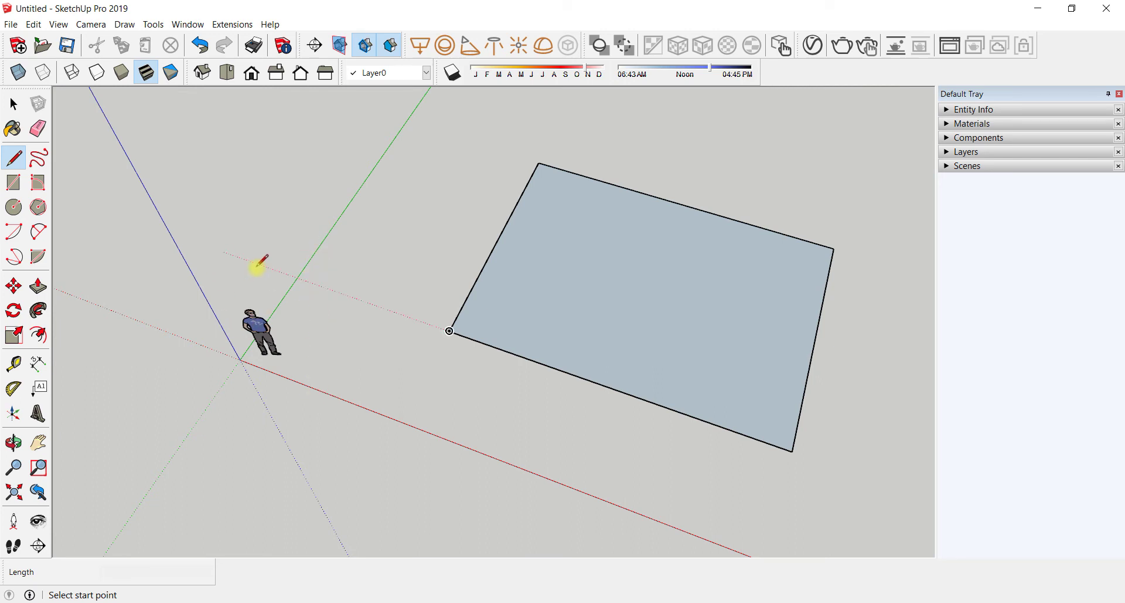
scroll(316, 332, down, 3)
mouse_move(658, 407)
middle_down()
mouse_move(729, 402)
mouse_move(722, 223)
mouse_move(771, 139)
mouse_move(748, 334)
mouse_move(697, 261)
middle_up()
scroll(700, 266, up, 3)
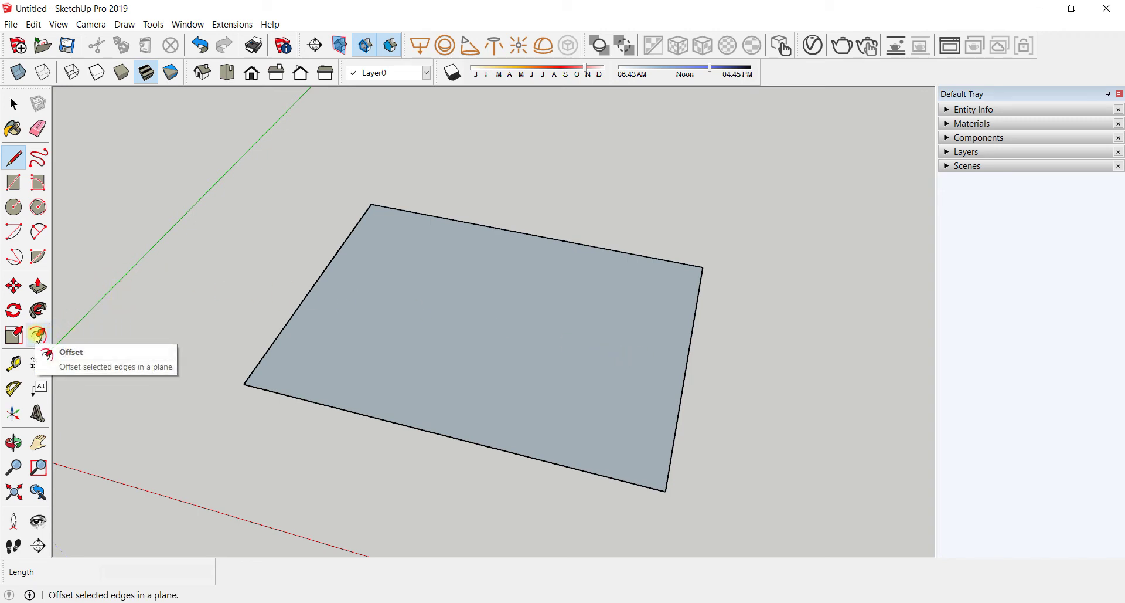
click(37, 335)
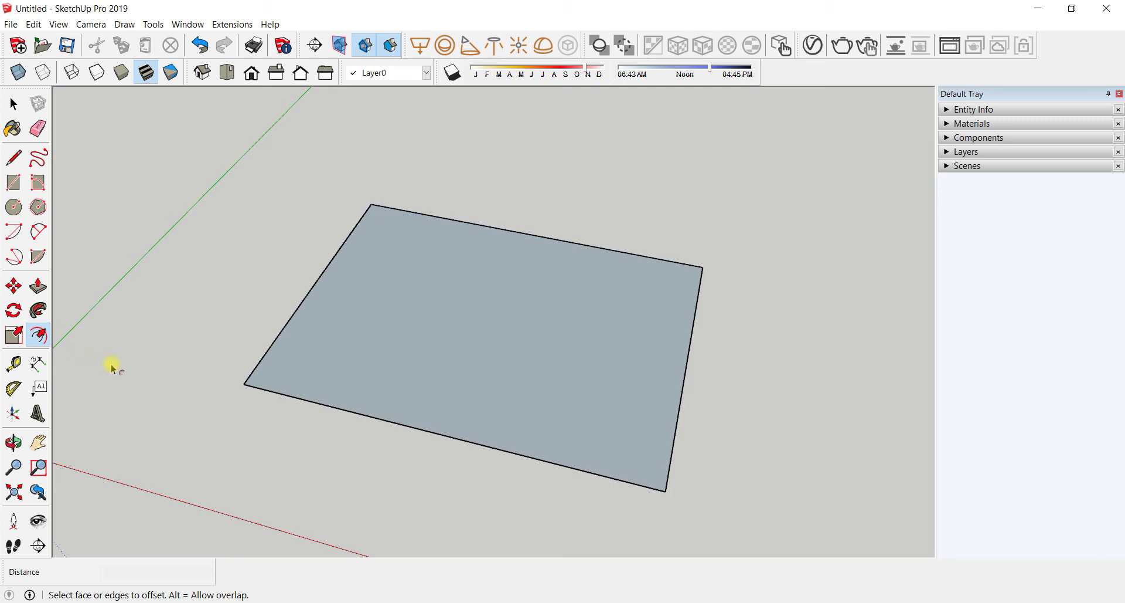
key(space)
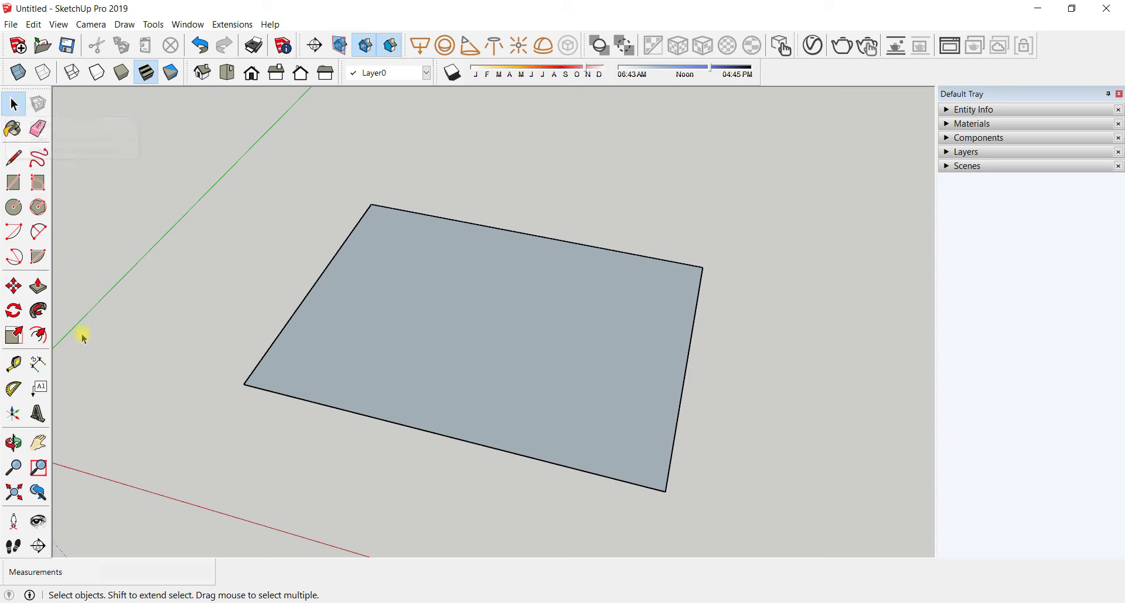
key(f)
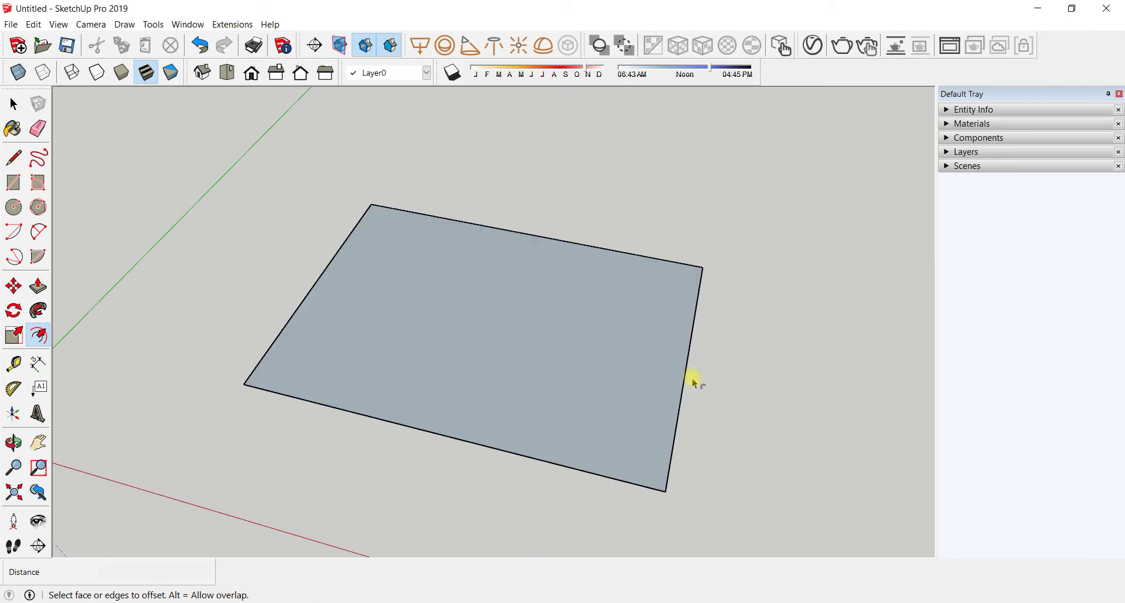
click(445, 435)
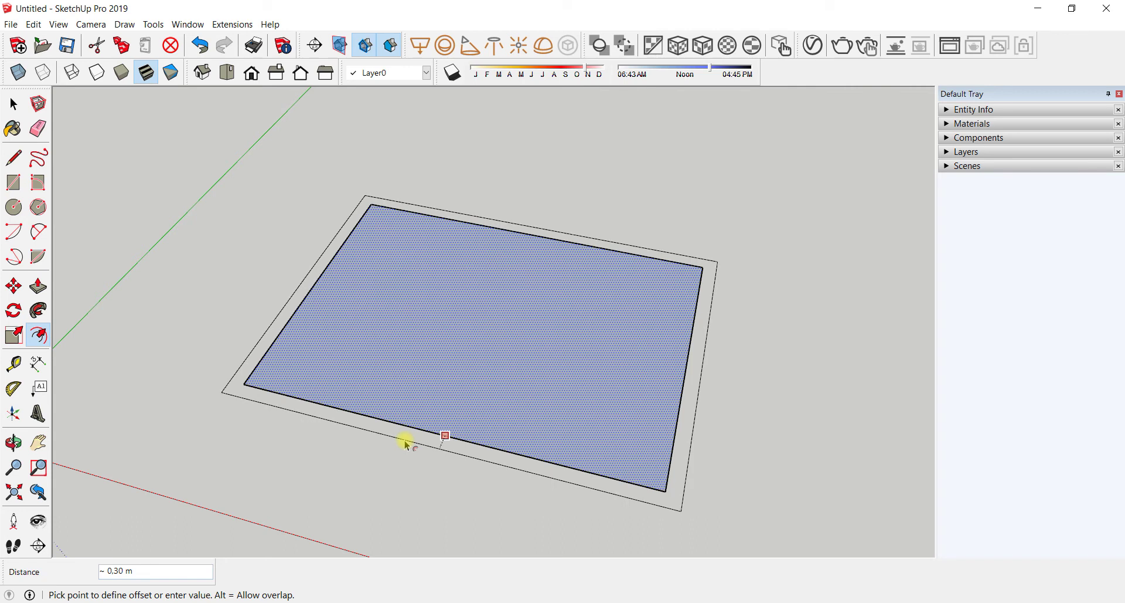
text(0,20)
key(Return)
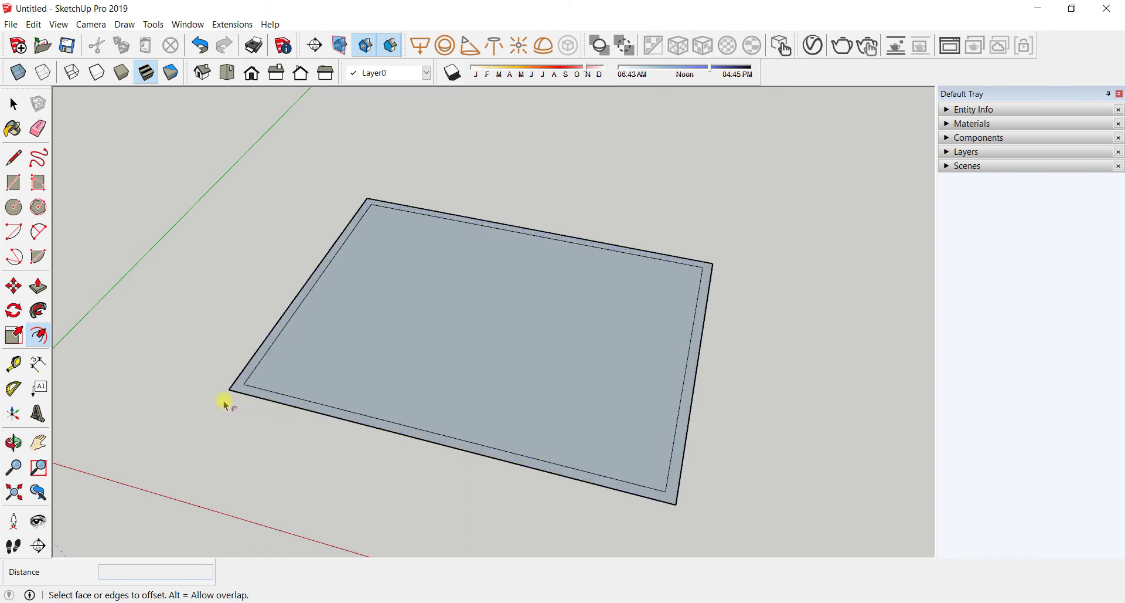
key(space)
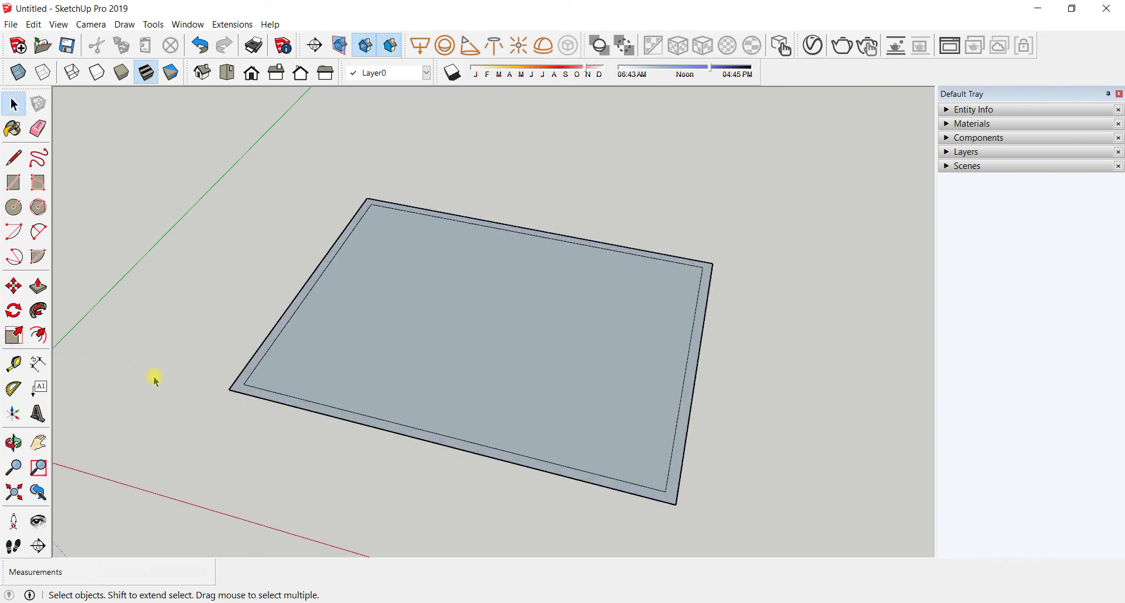
Step: Inspect the offset result by selecting the border face, the inner face and an inner edge, and clear the selection
click(249, 391)
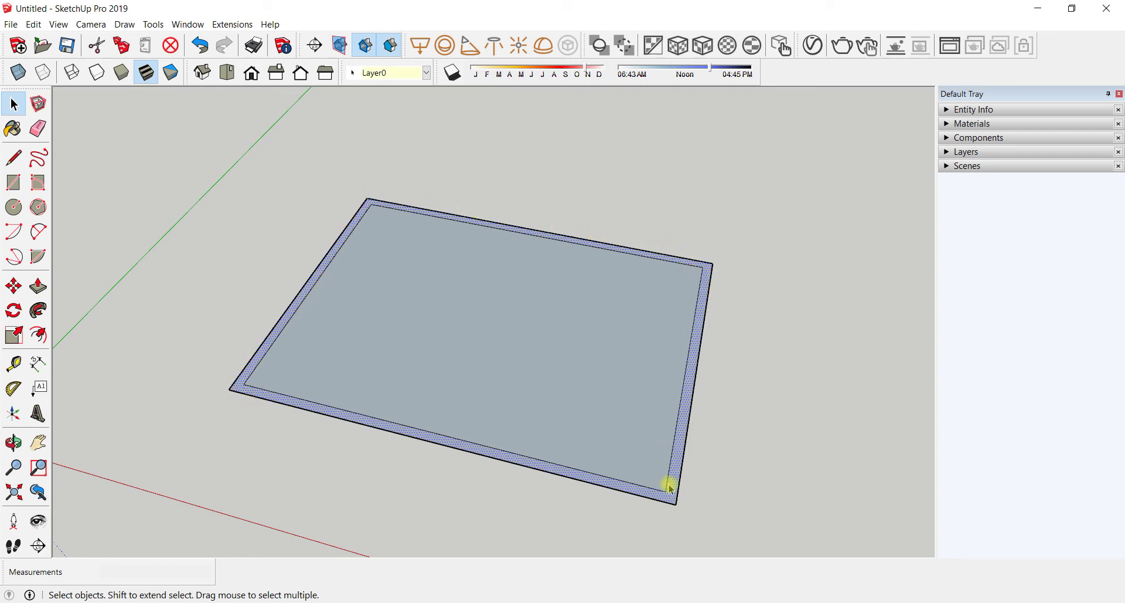
click(315, 374)
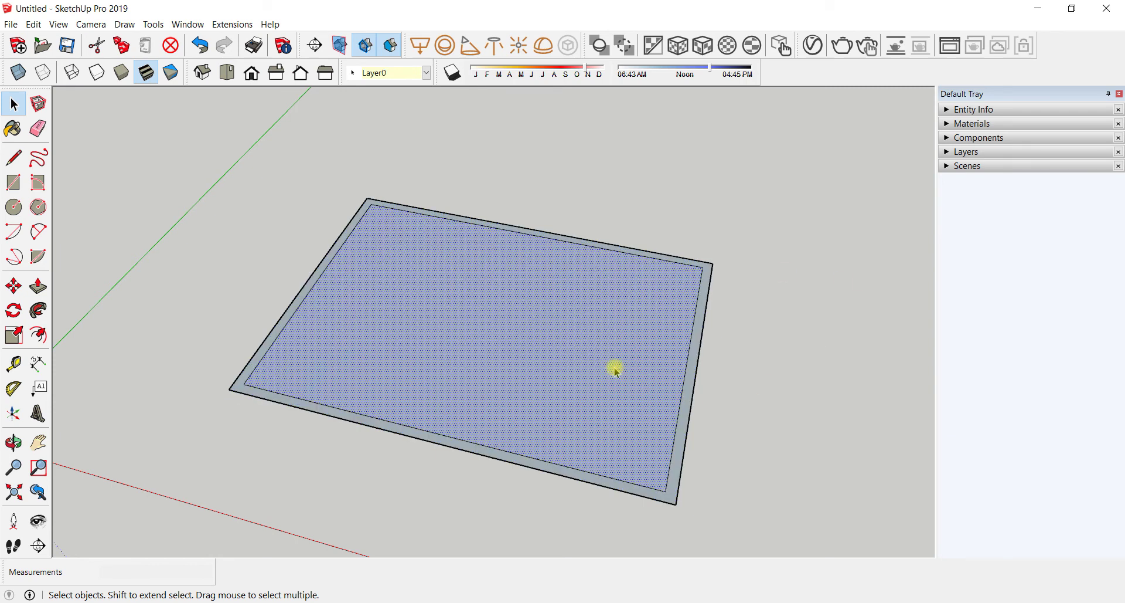
click(493, 512)
click(502, 449)
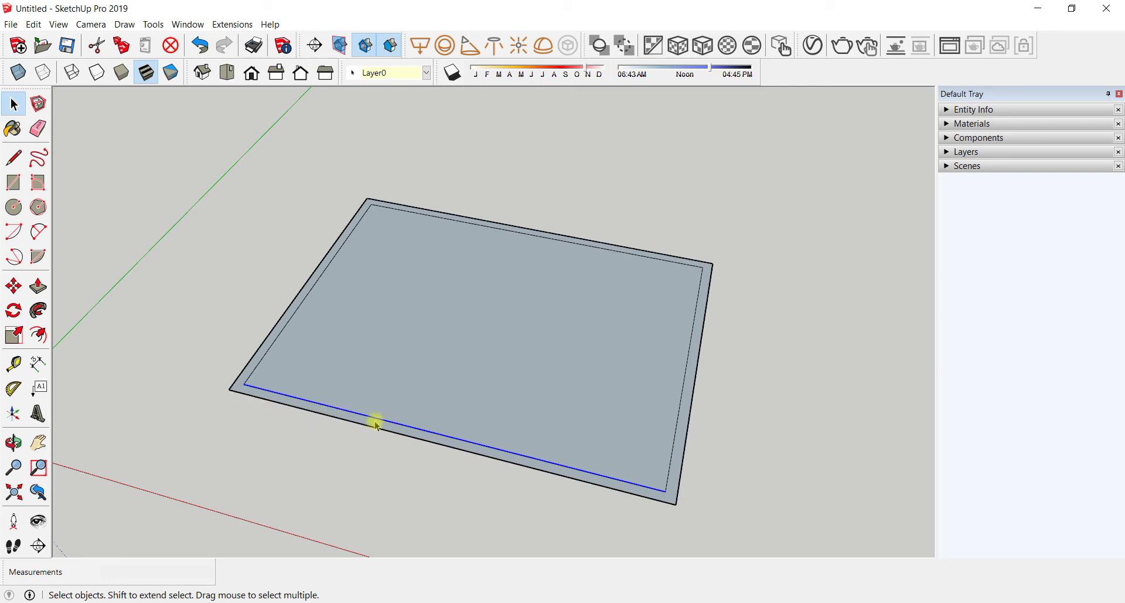
click(767, 477)
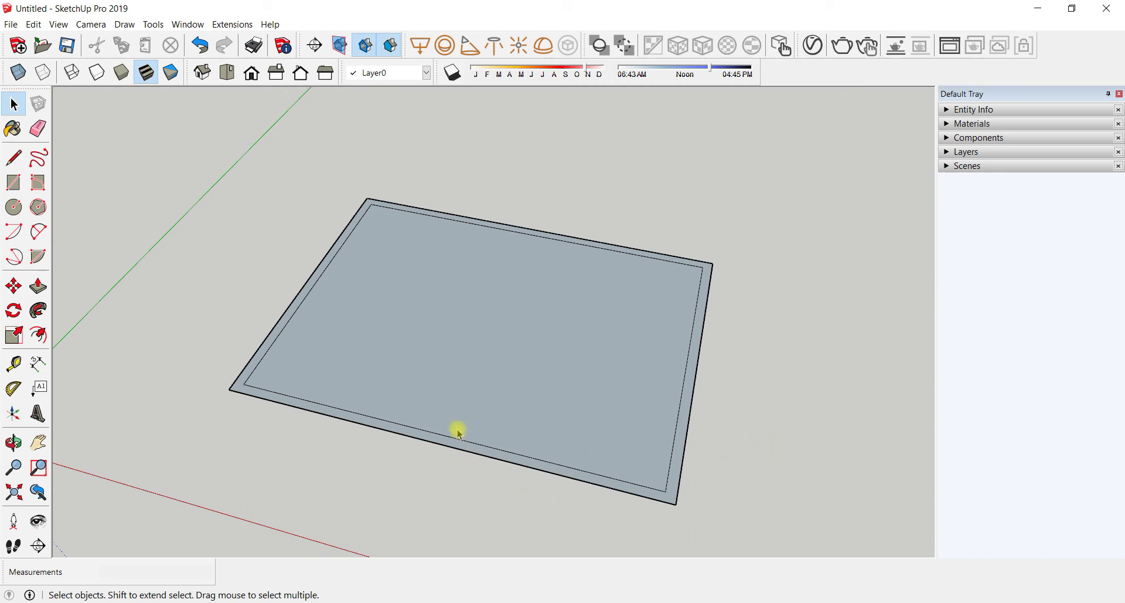
Step: Select both nested rectangles with a selection window, try Make Group on them, and clear the selection
mouse_move(404, 434)
middle_down()
mouse_move(389, 445)
mouse_move(414, 462)
mouse_move(392, 426)
mouse_move(432, 419)
mouse_move(410, 430)
middle_up()
drag(227, 501, 797, 205)
right_click(486, 389)
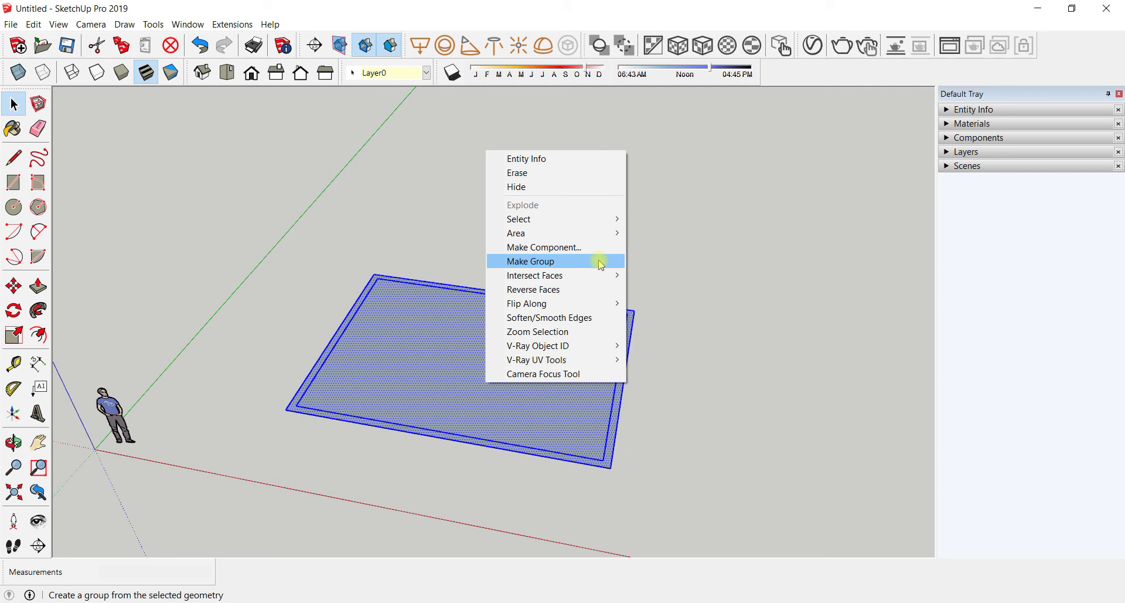
click(601, 263)
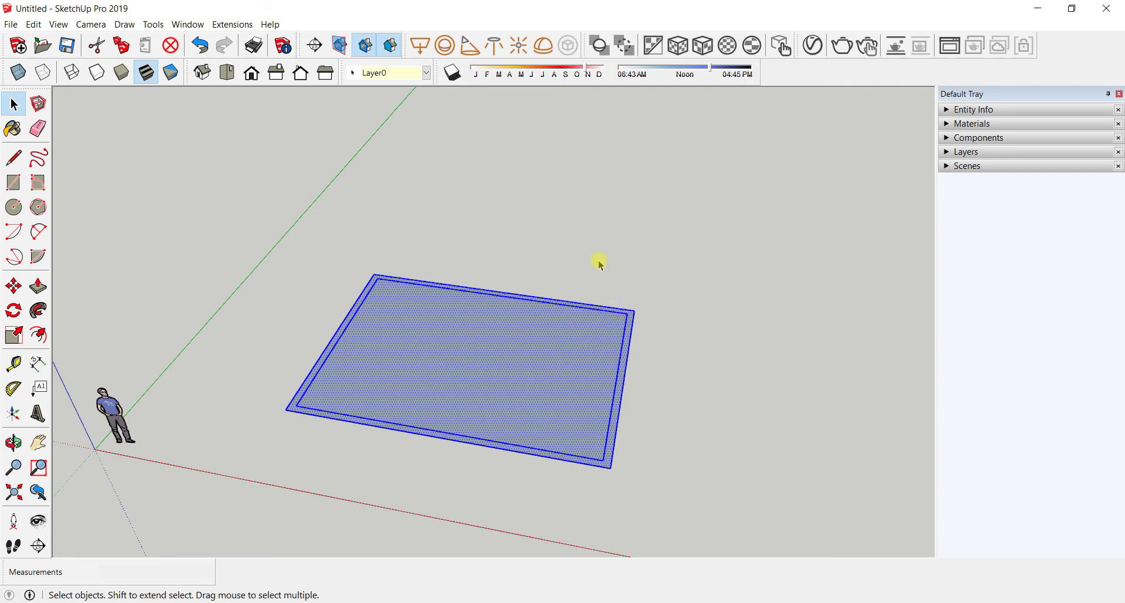
click(601, 263)
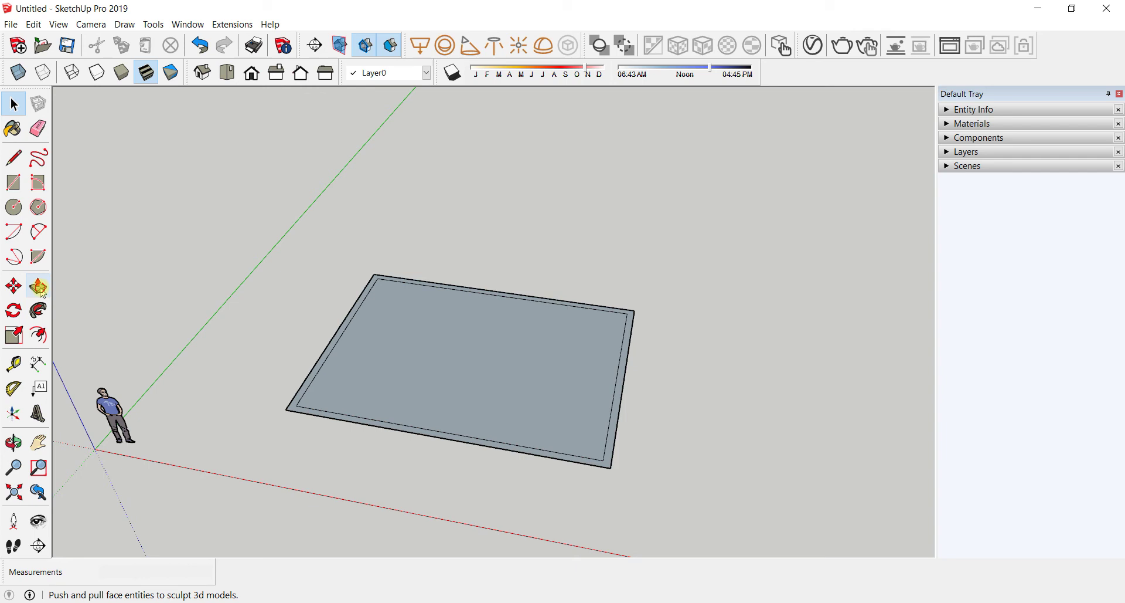
Step: Push/Pull the border face up by 3 m to raise walls around the inner floor
click(39, 288)
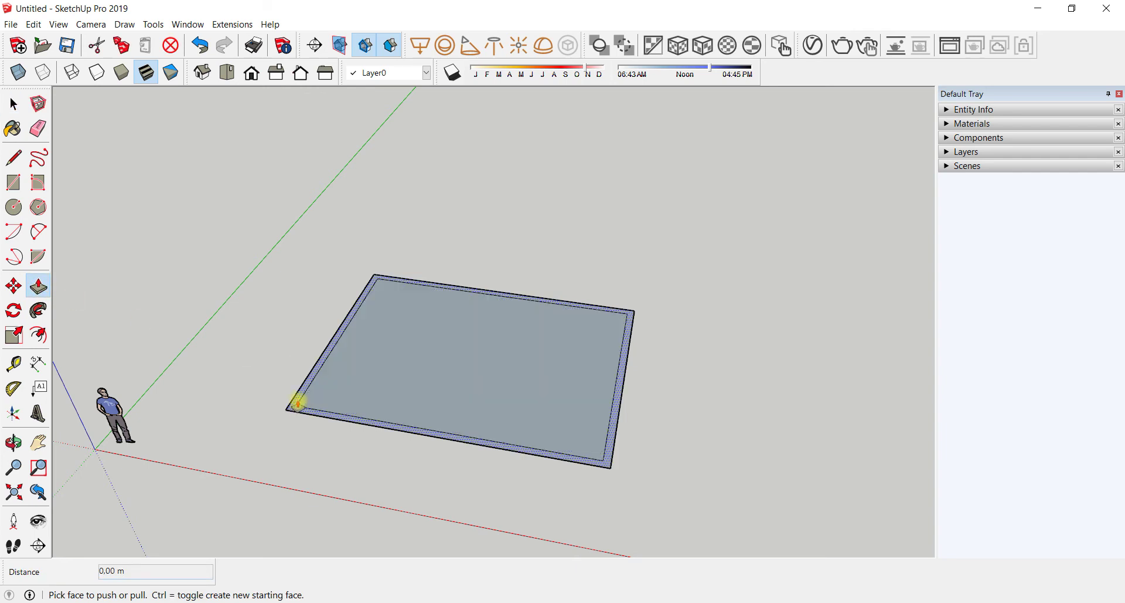
scroll(298, 403, up, 5)
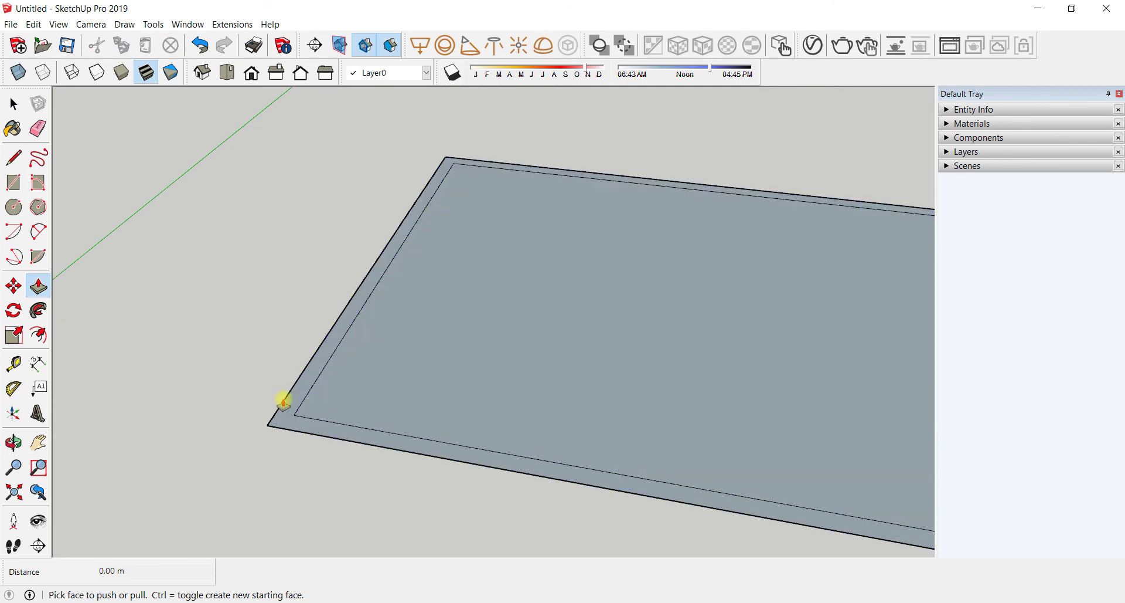
click(323, 427)
scroll(324, 375, down, 3)
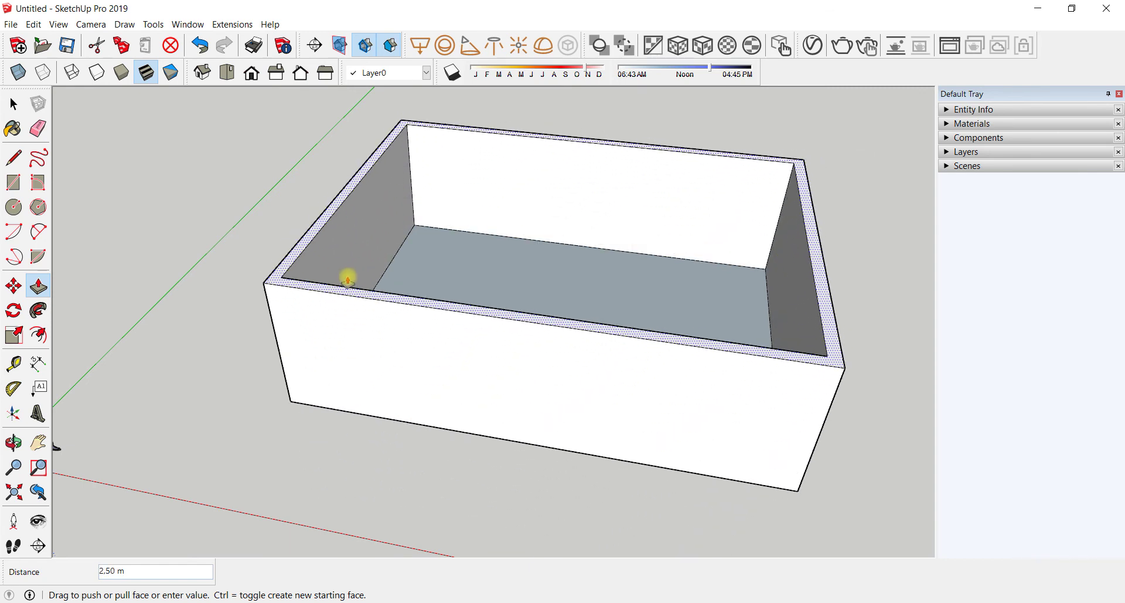
scroll(348, 281, down, 2)
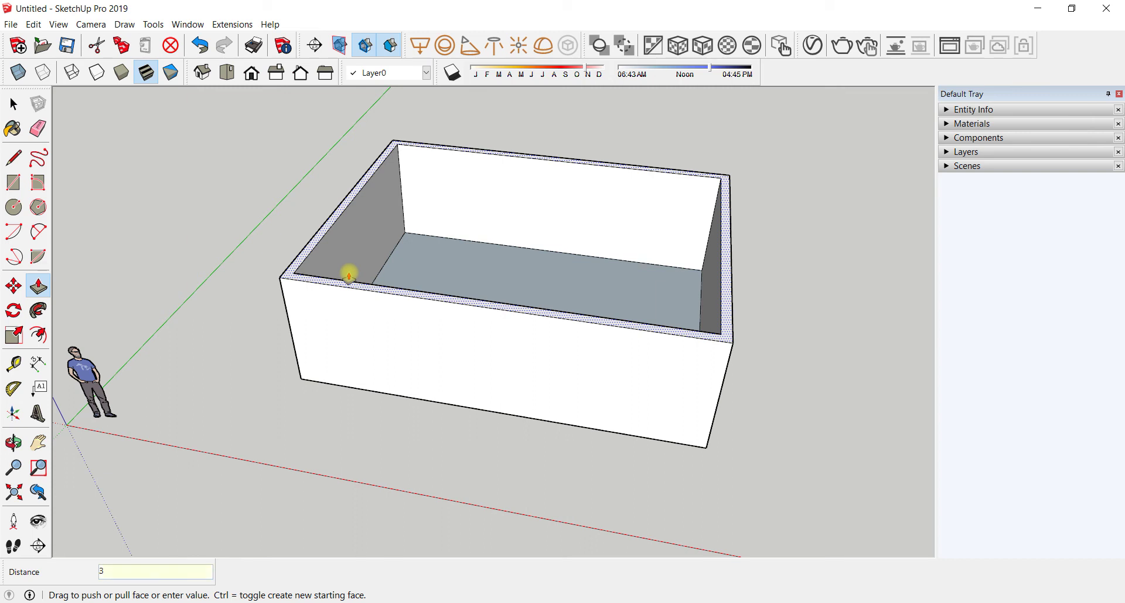
key(Return)
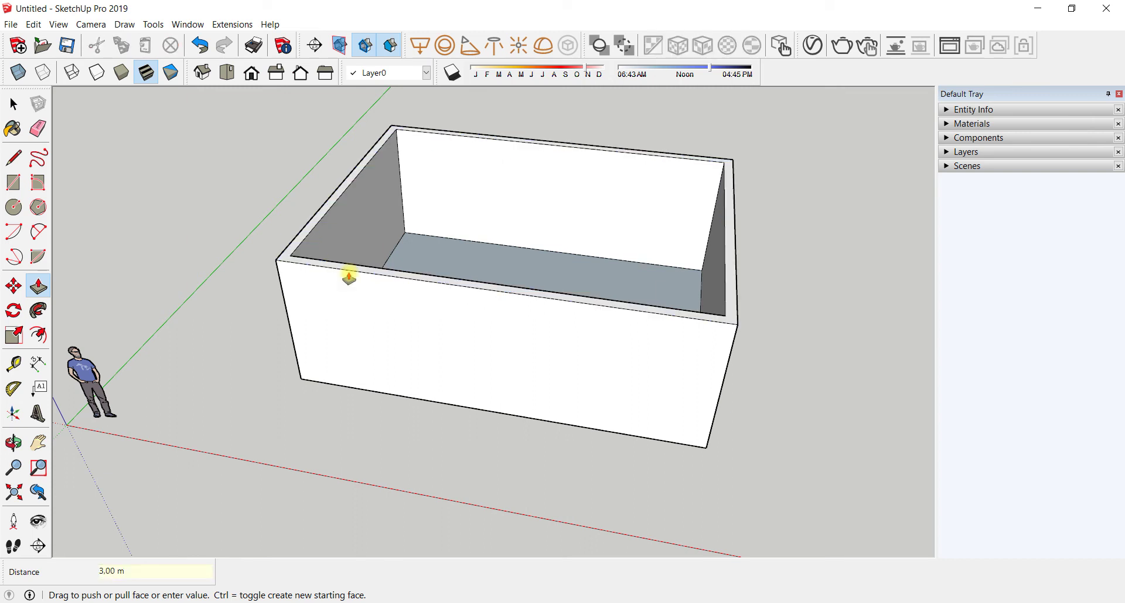
middle_drag(279, 407, 226, 464)
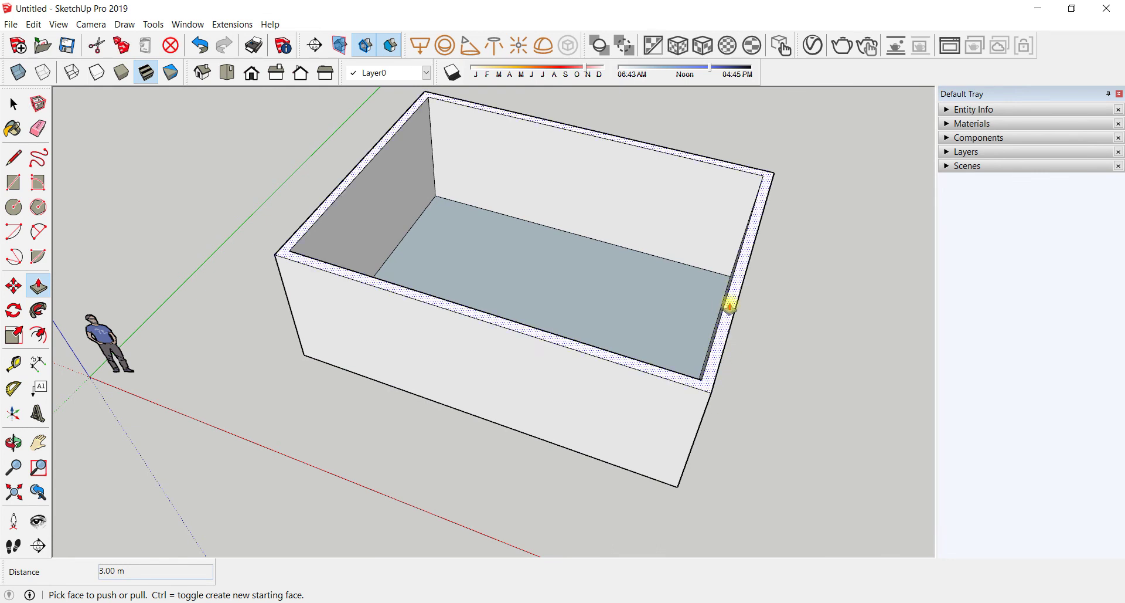
scroll(334, 349, down, 3)
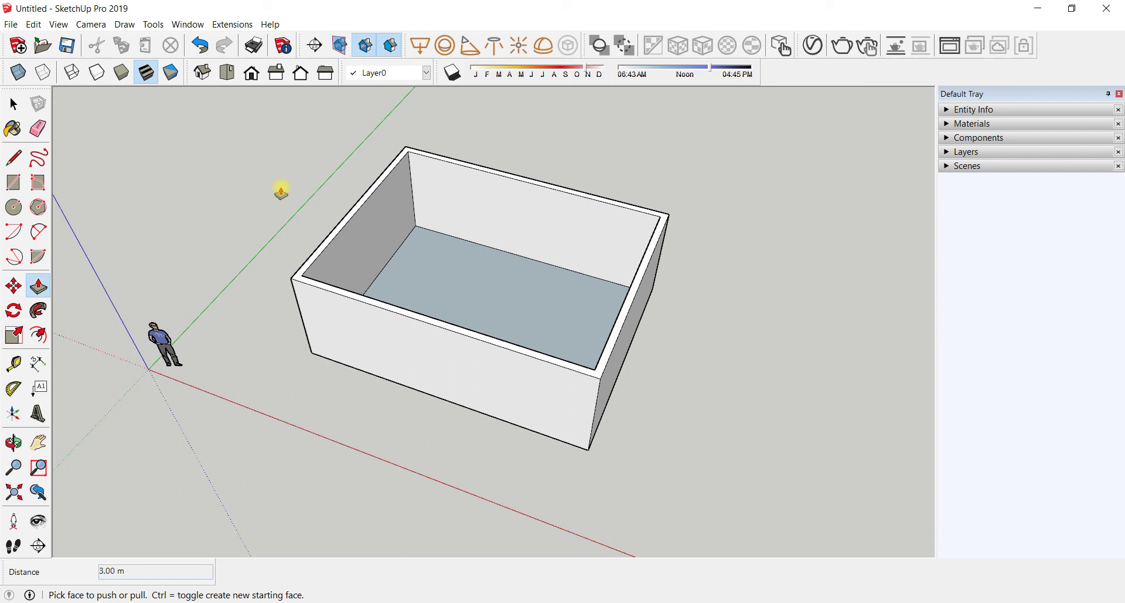
Step: Try to cover the open top of the walls with a rectangle drawn between the outer top corners
click(13, 183)
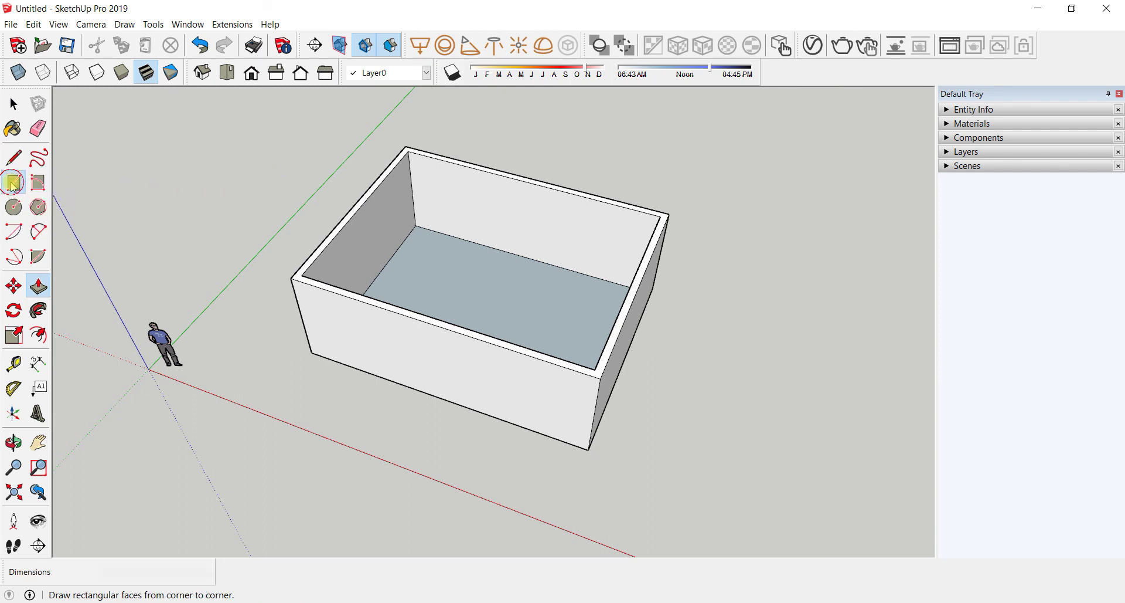
click(403, 147)
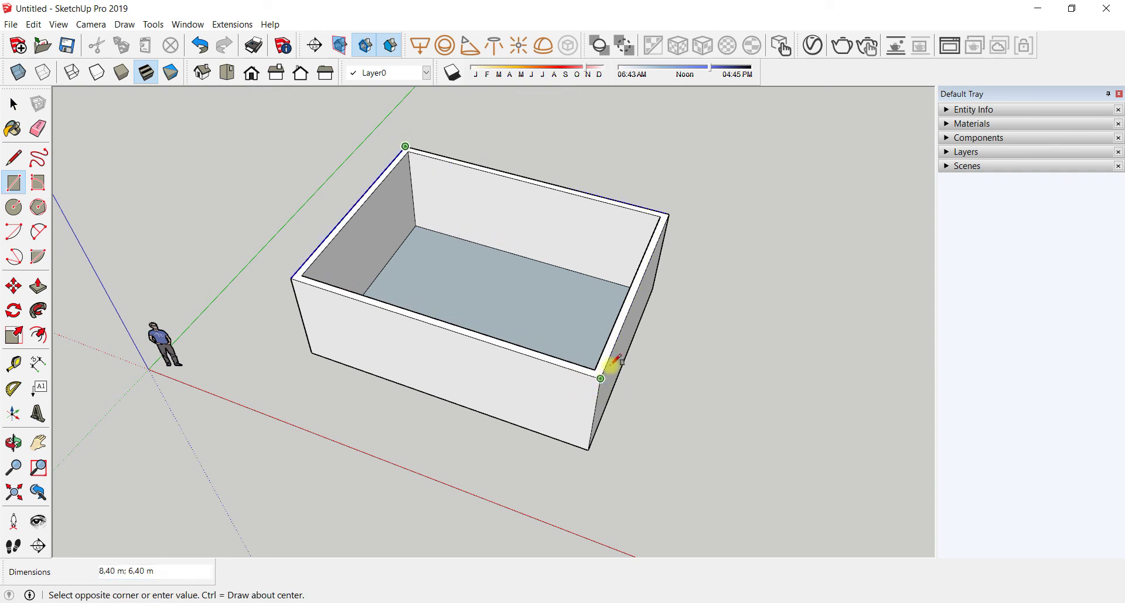
click(669, 214)
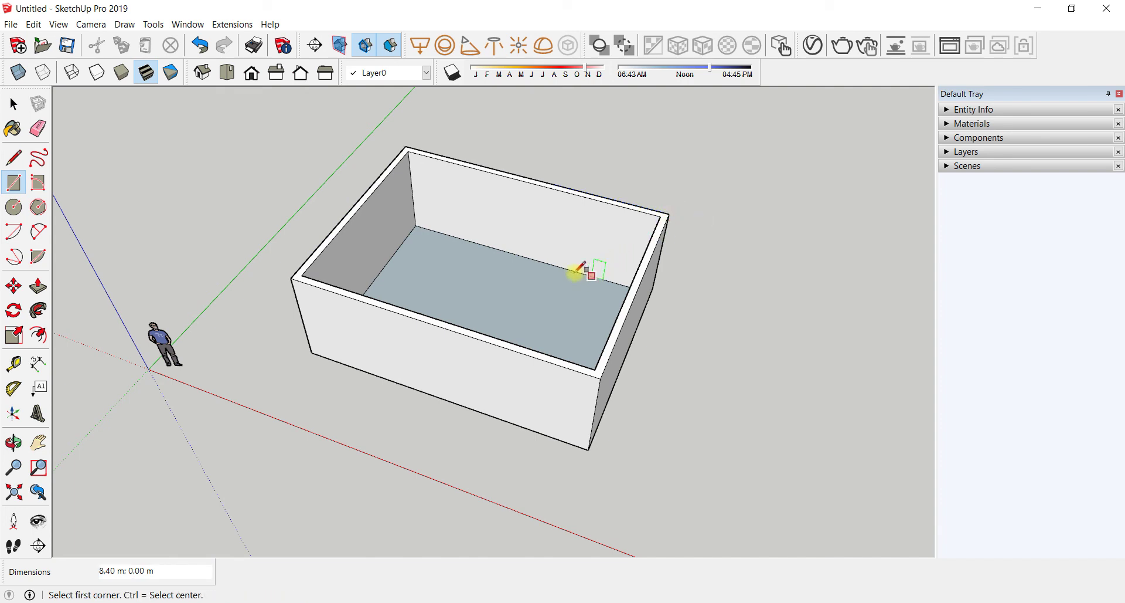
click(291, 278)
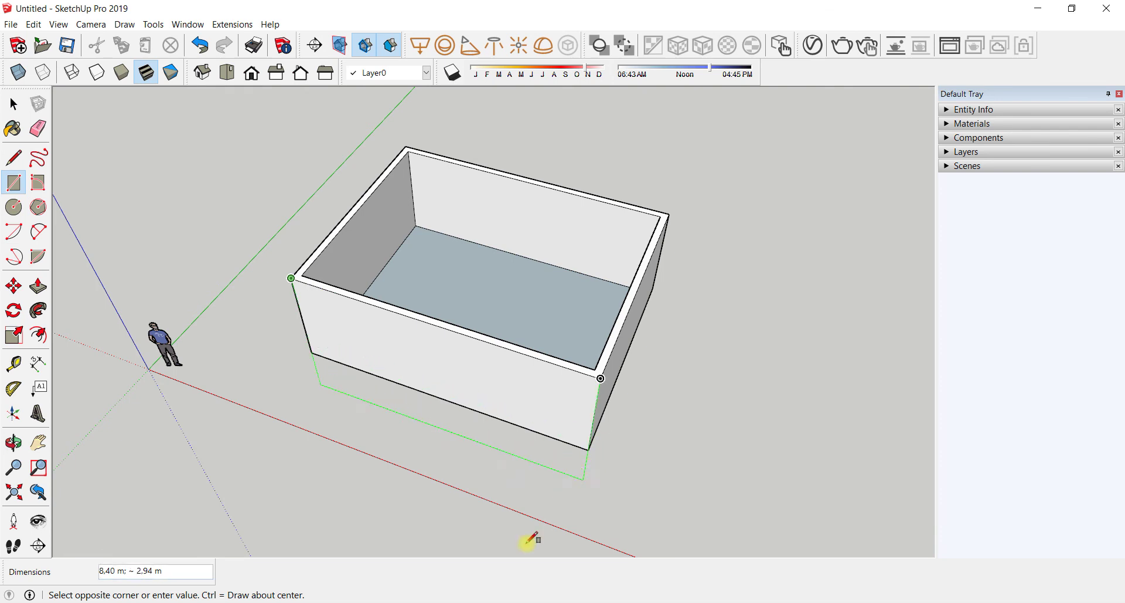
click(669, 214)
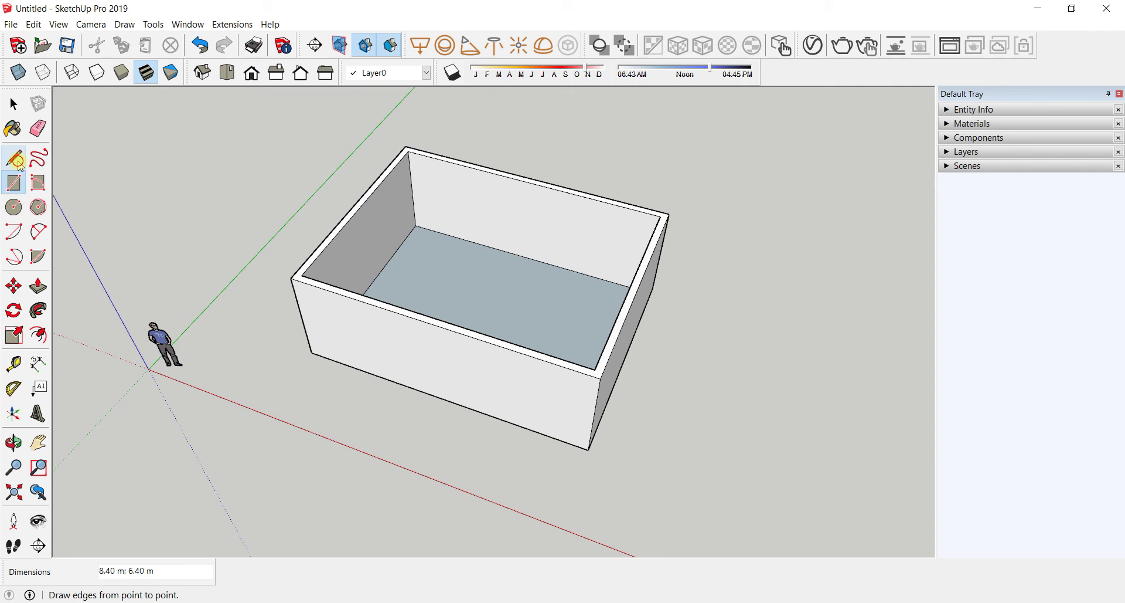
Step: Try to close the top of the walls by tracing the outer top corners with the Line tool
click(14, 158)
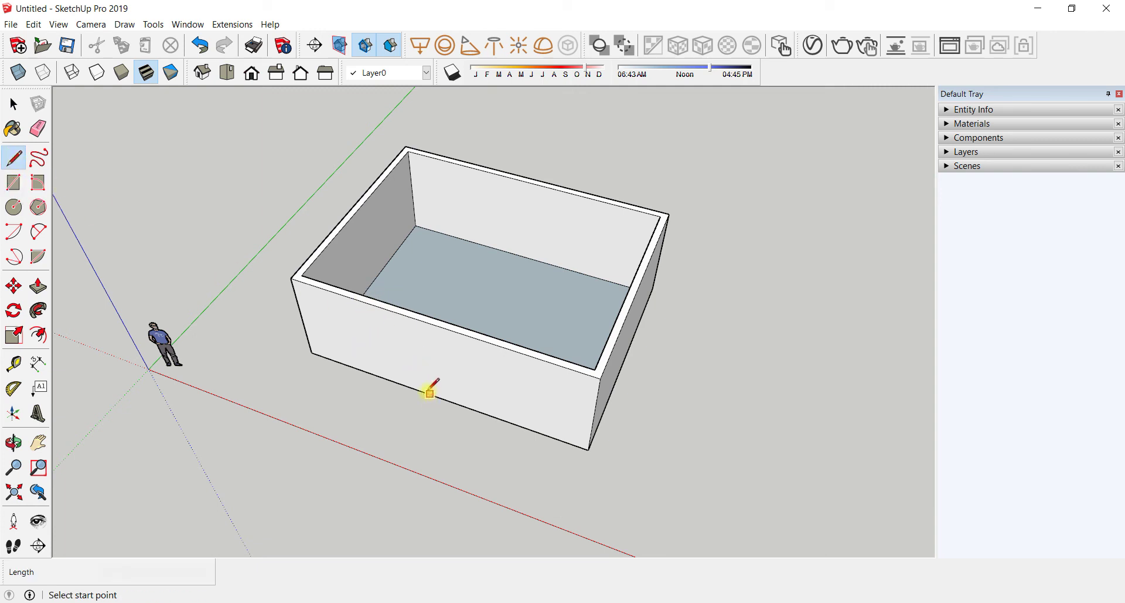
click(291, 278)
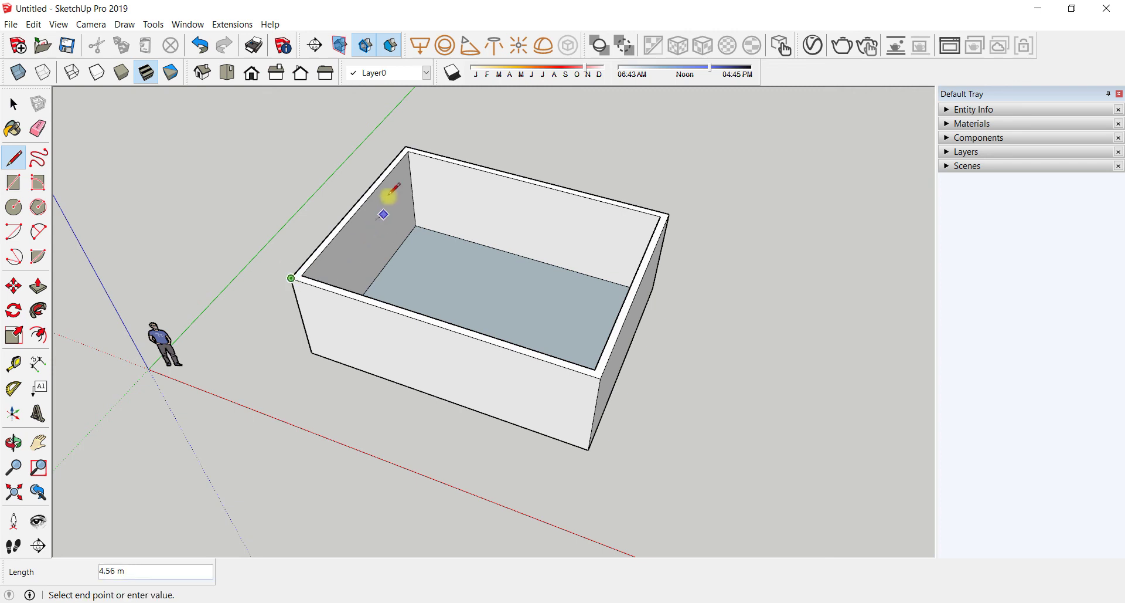
click(408, 150)
click(669, 214)
click(601, 377)
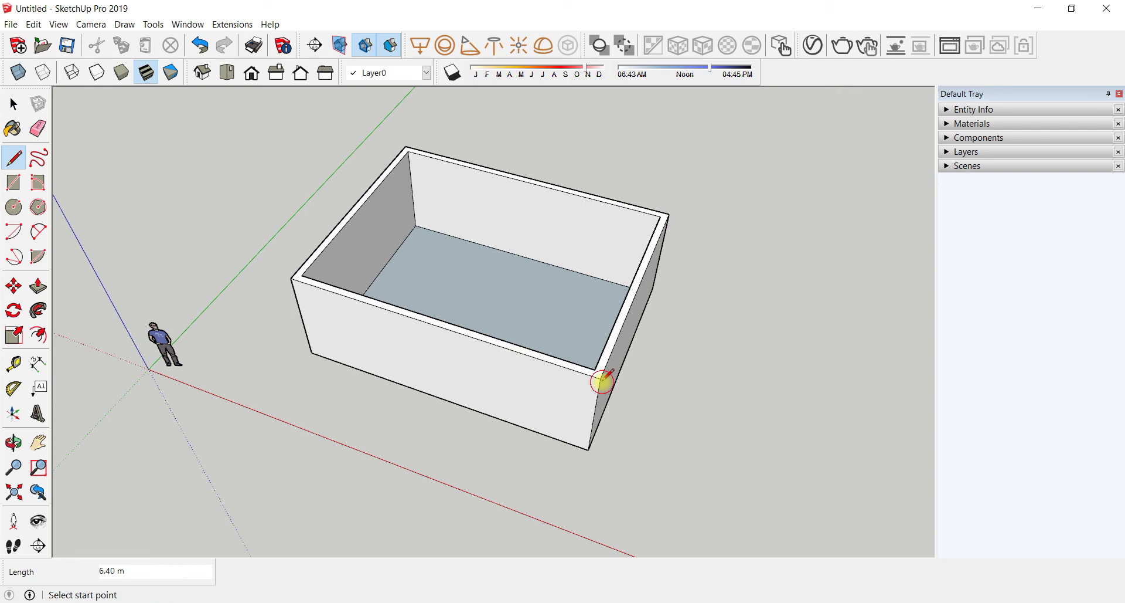
click(291, 278)
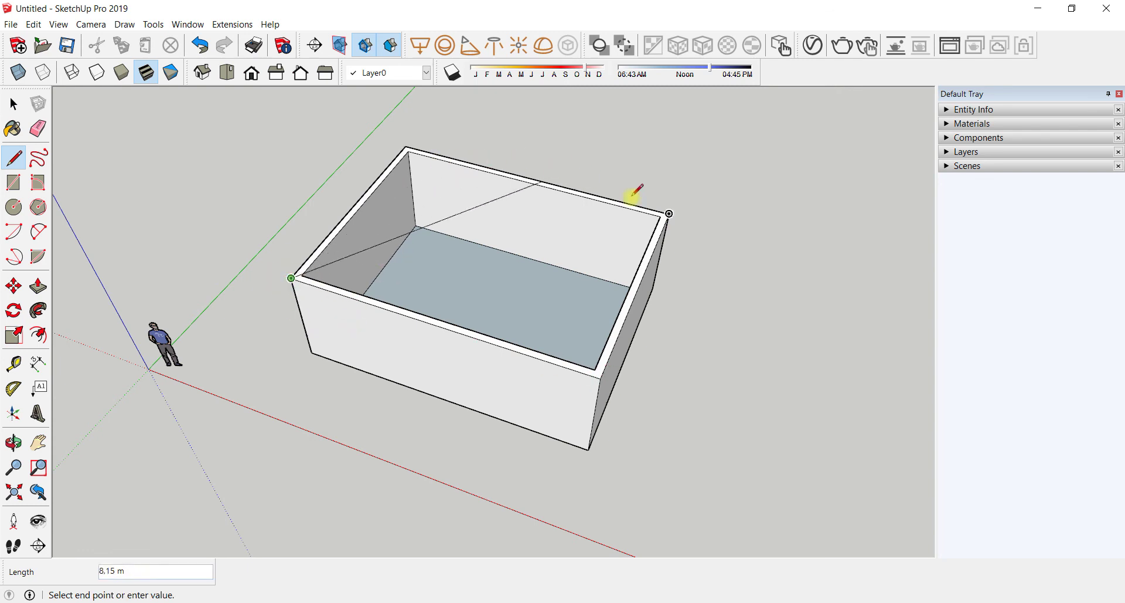
key(Escape)
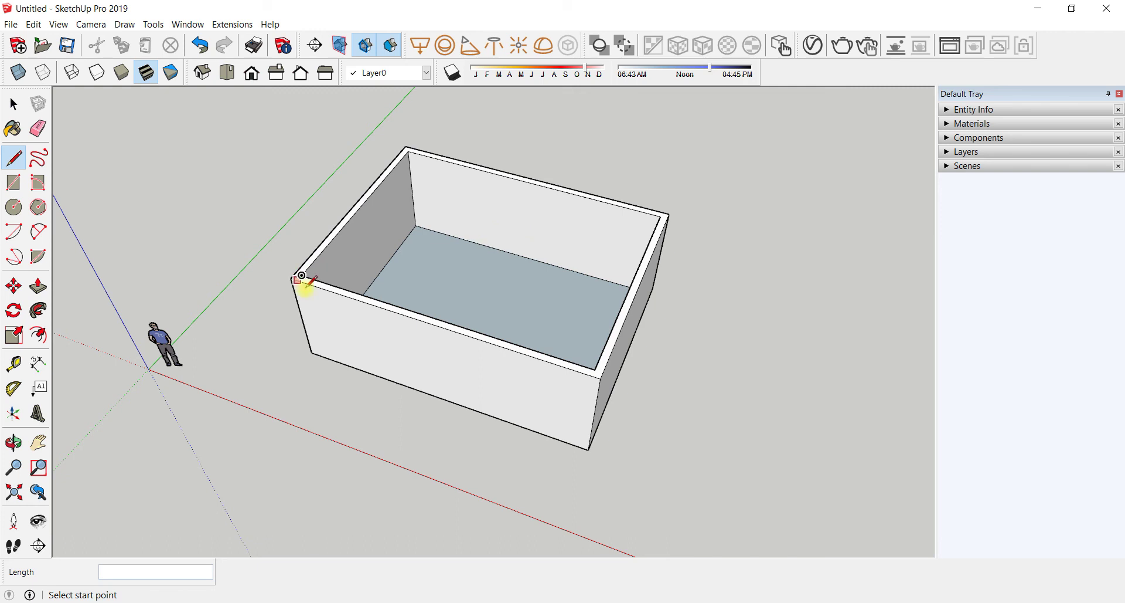
Step: Inspect an outer top edge of the walls by selecting it, and clear the selection
click(14, 103)
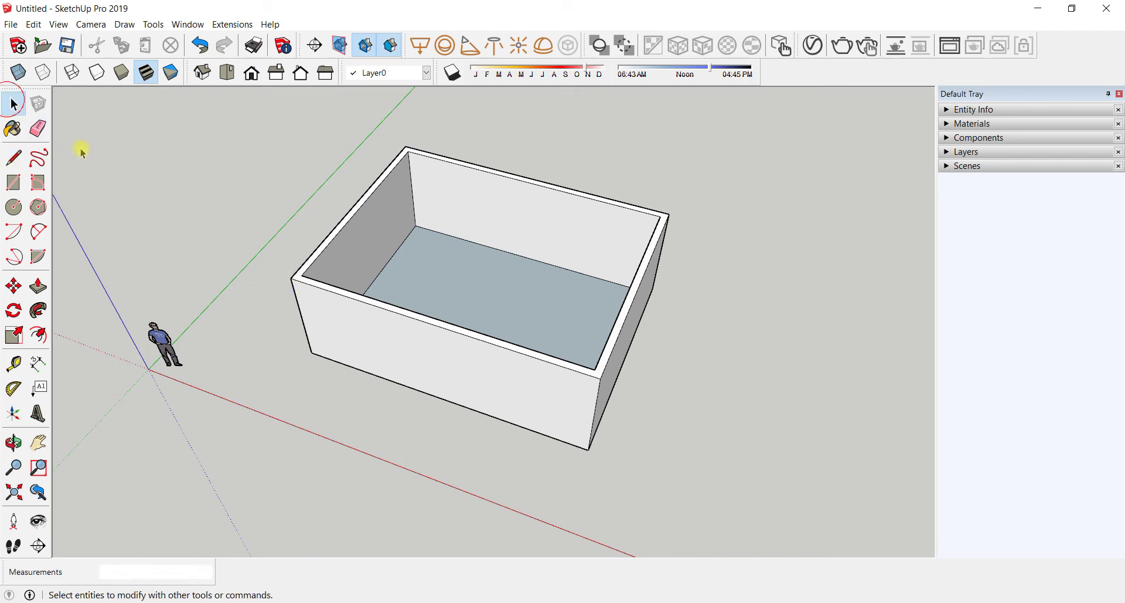
click(326, 244)
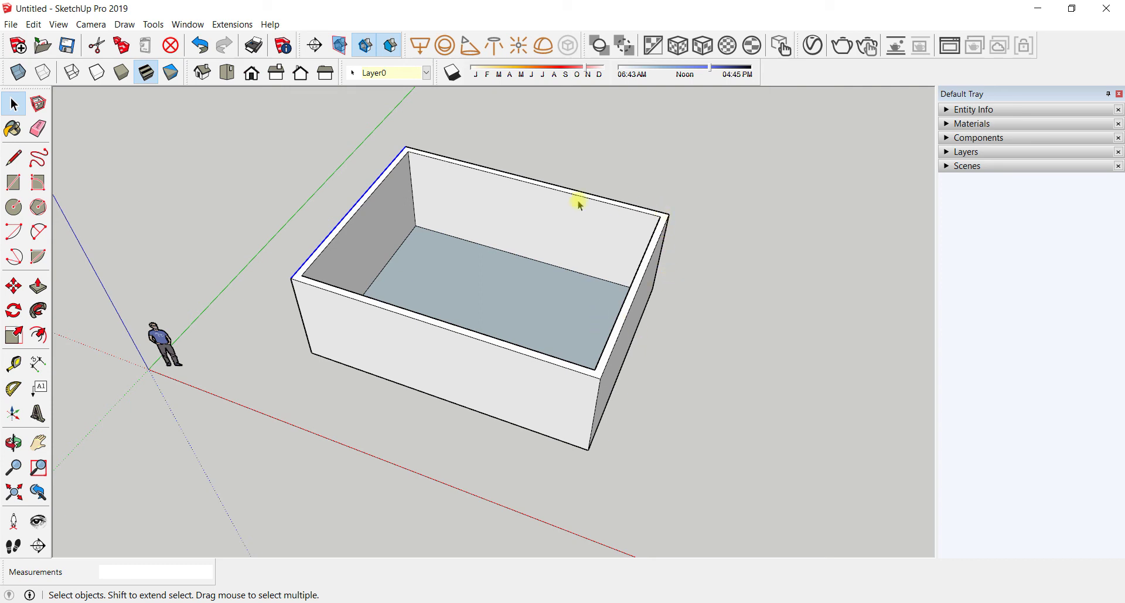
click(294, 399)
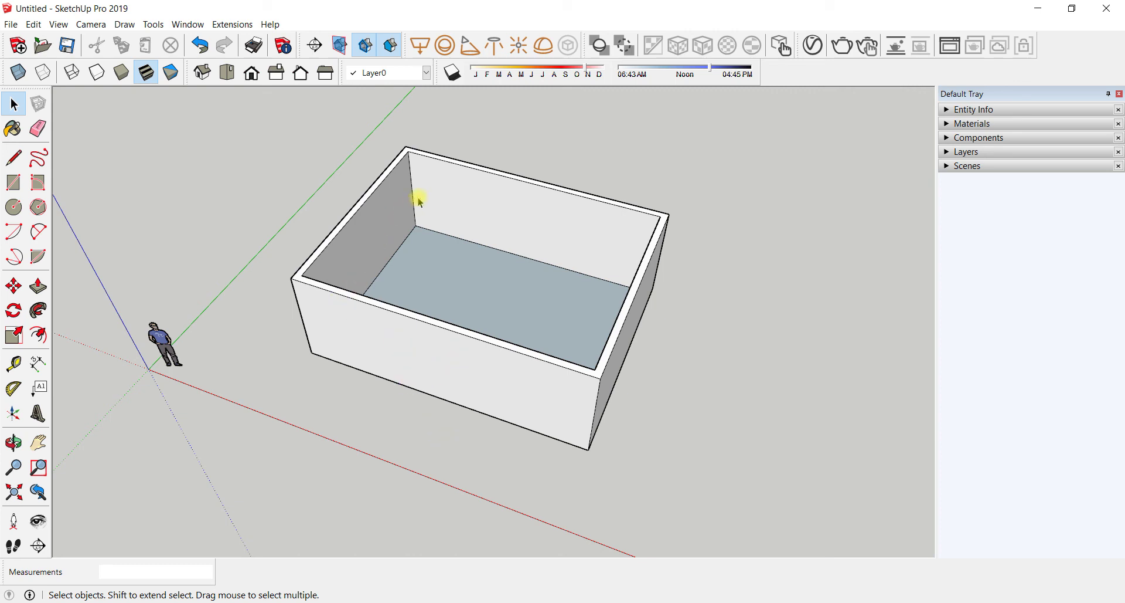
Step: Select all the walls together with the inner floor and make them one group
drag(266, 481, 807, 113)
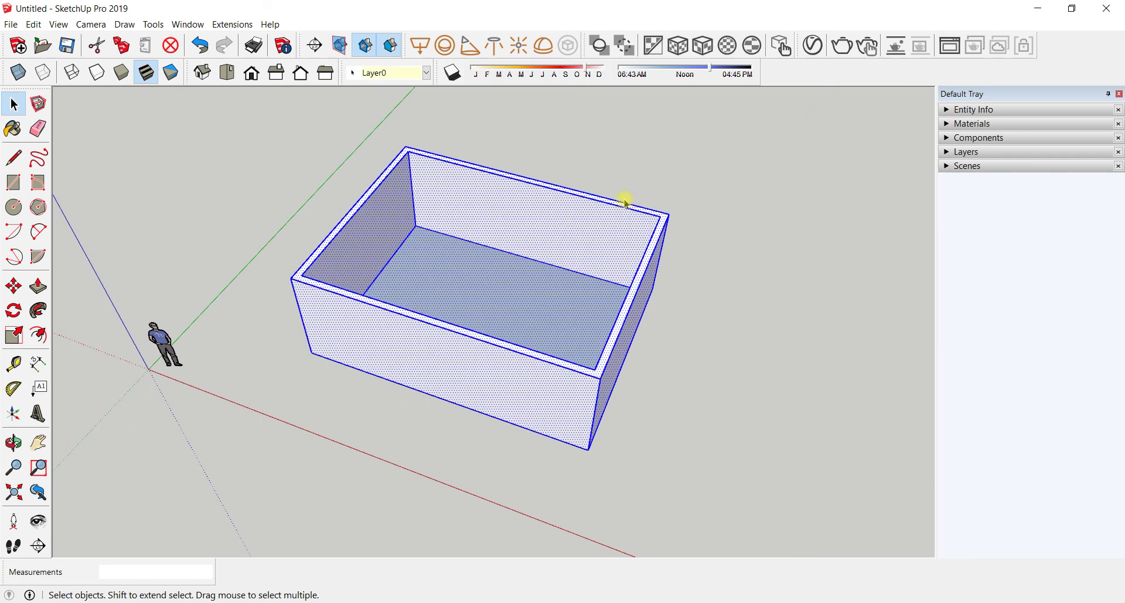
right_click(512, 233)
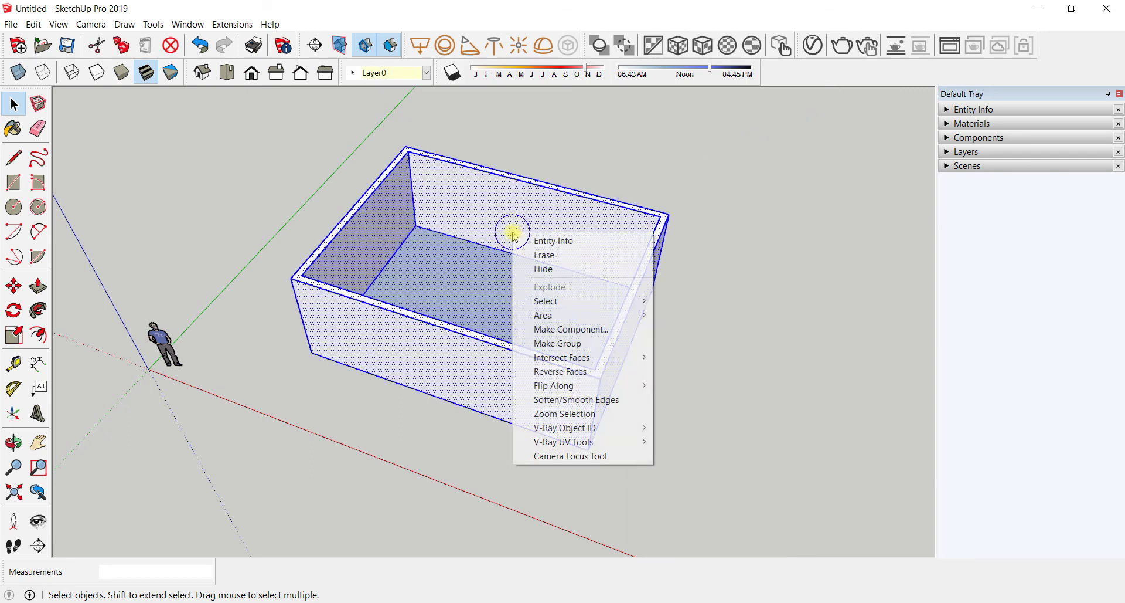
click(557, 343)
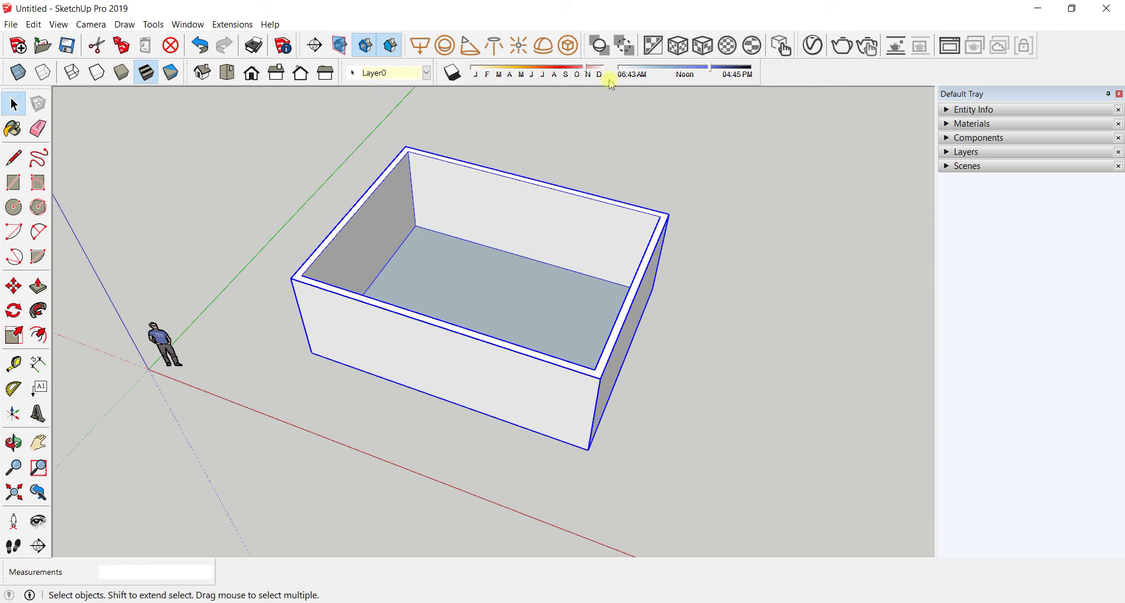
Step: Create a new layer called Laje and make it the current layer
click(965, 153)
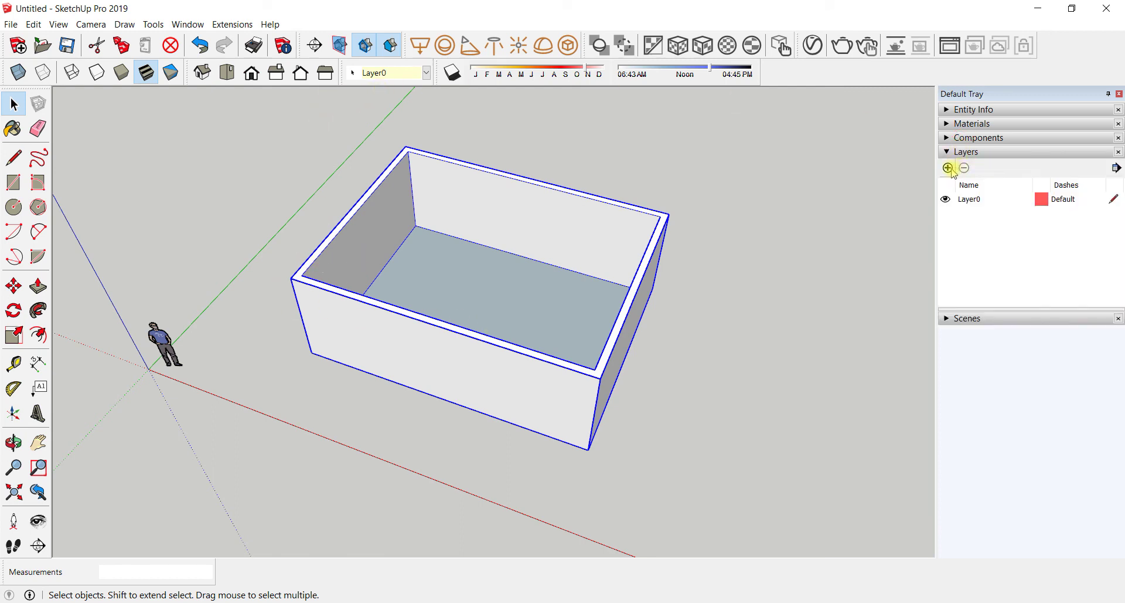
click(949, 168)
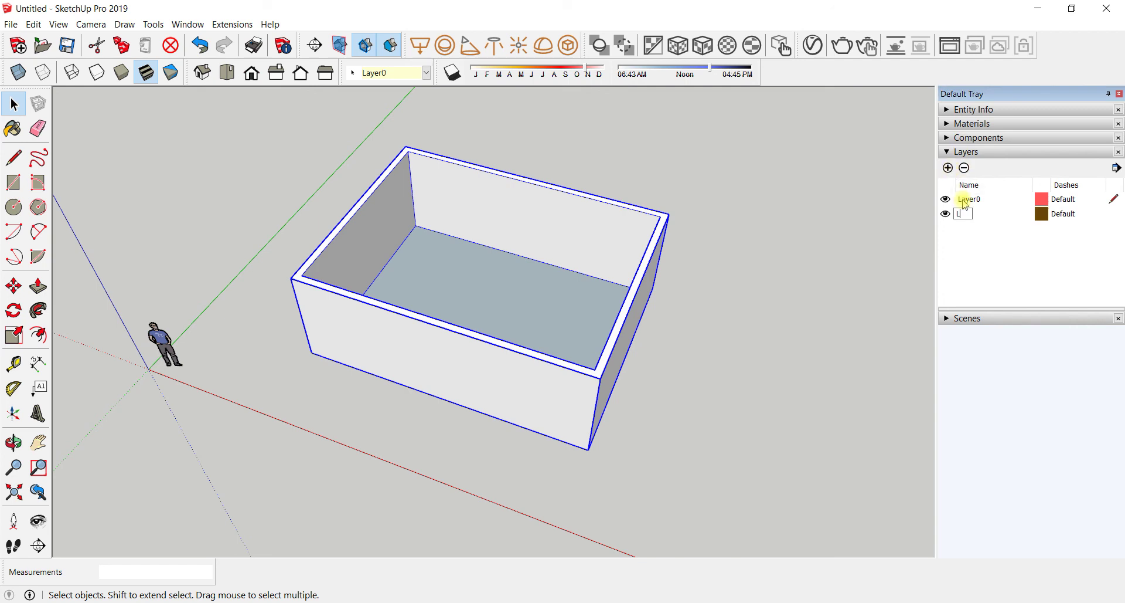
key(Return)
click(801, 226)
click(426, 73)
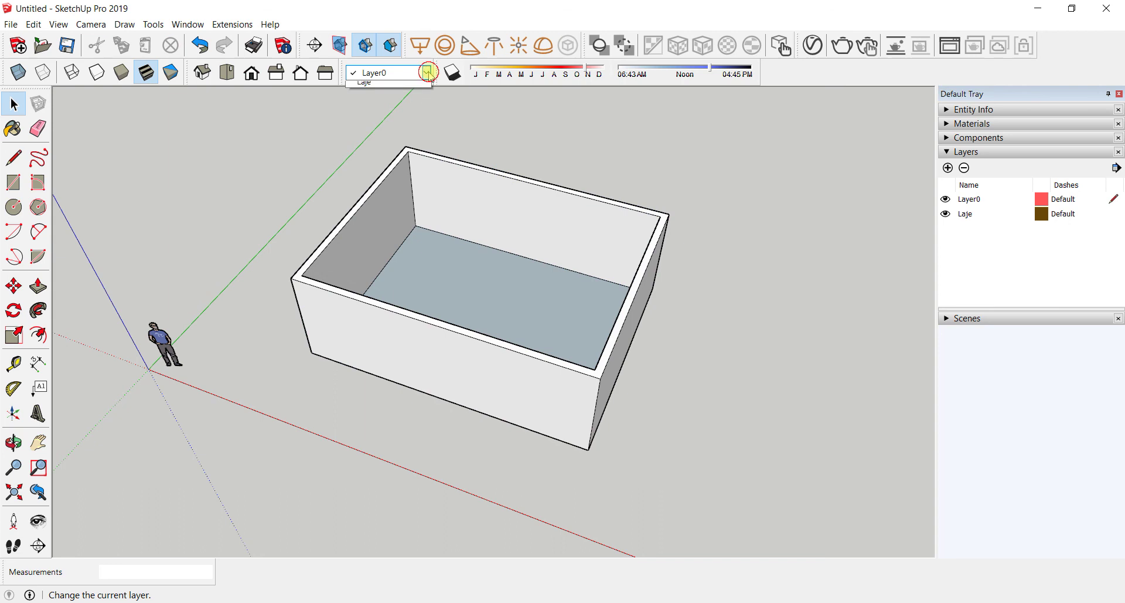
click(373, 98)
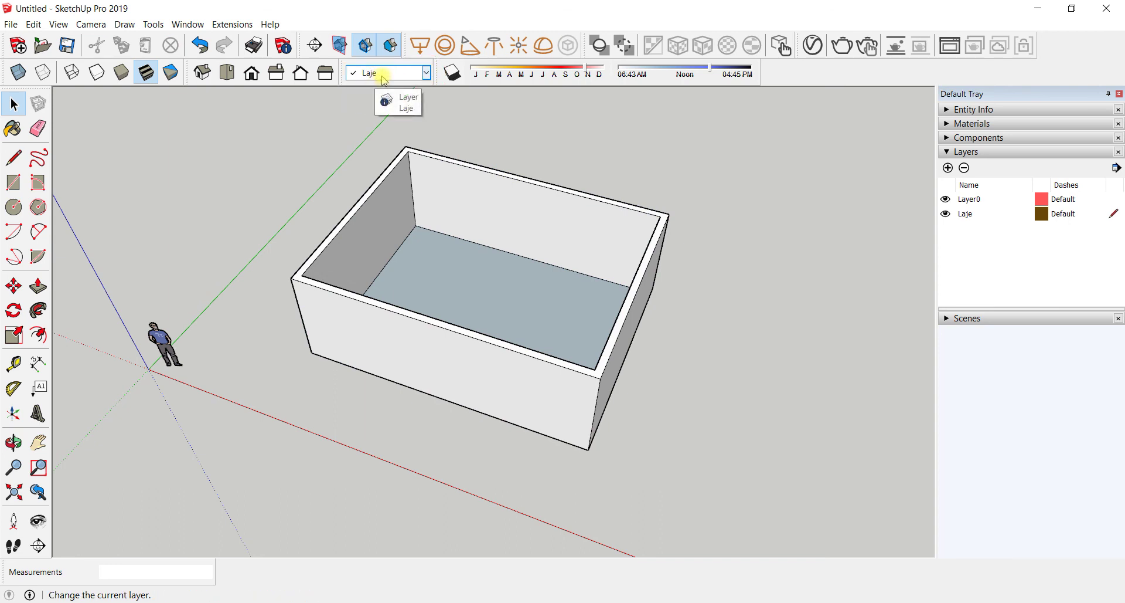
Step: Draw a closed outline with the Line tool through the four outer top corners of the walls to form a roof face
click(13, 158)
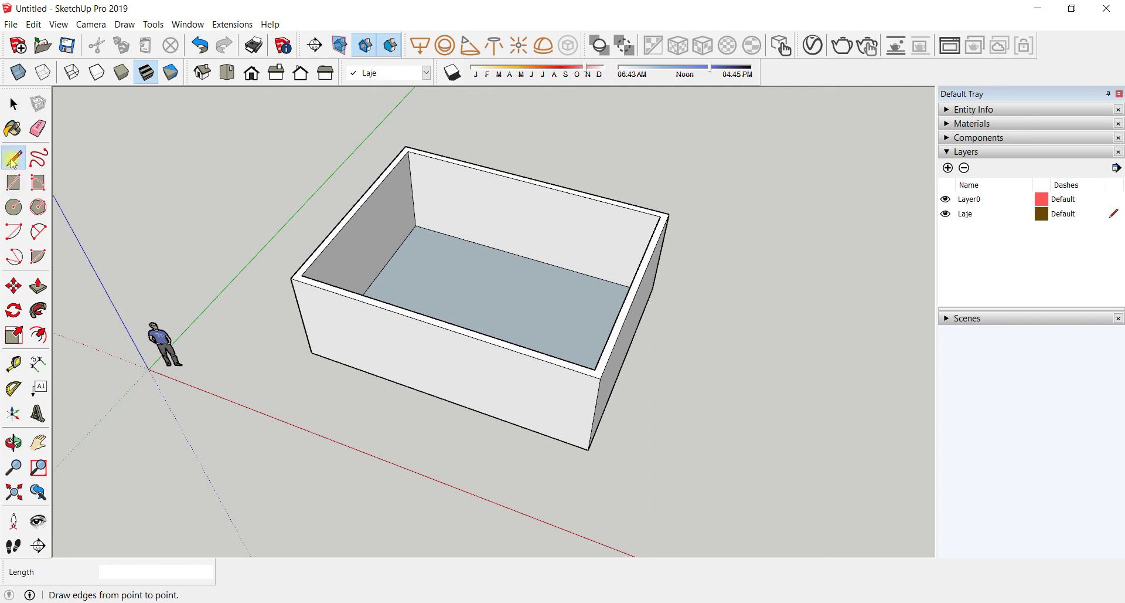
click(291, 278)
click(405, 146)
click(669, 214)
click(601, 378)
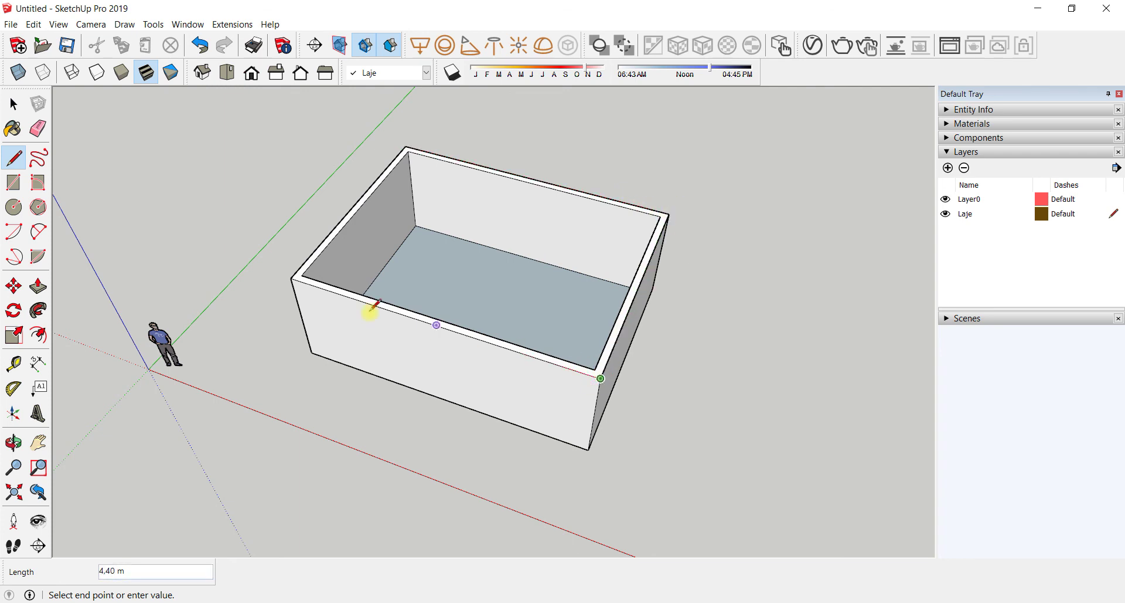
click(292, 278)
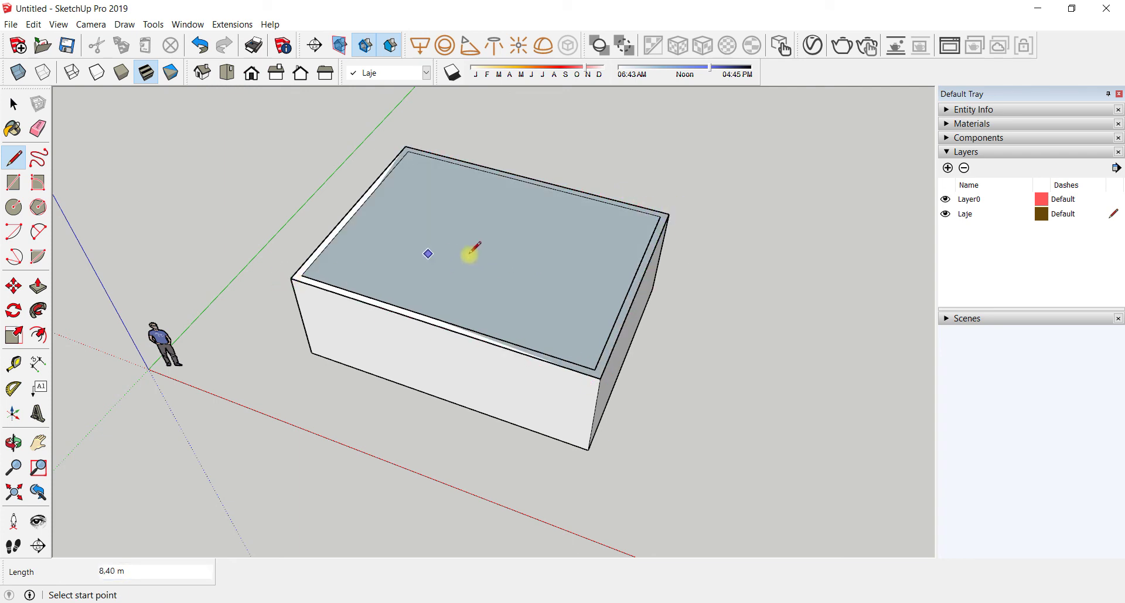
Step: Check the grouped walls and the new roof face by selecting each one separately, and clear the selection
click(14, 104)
click(426, 358)
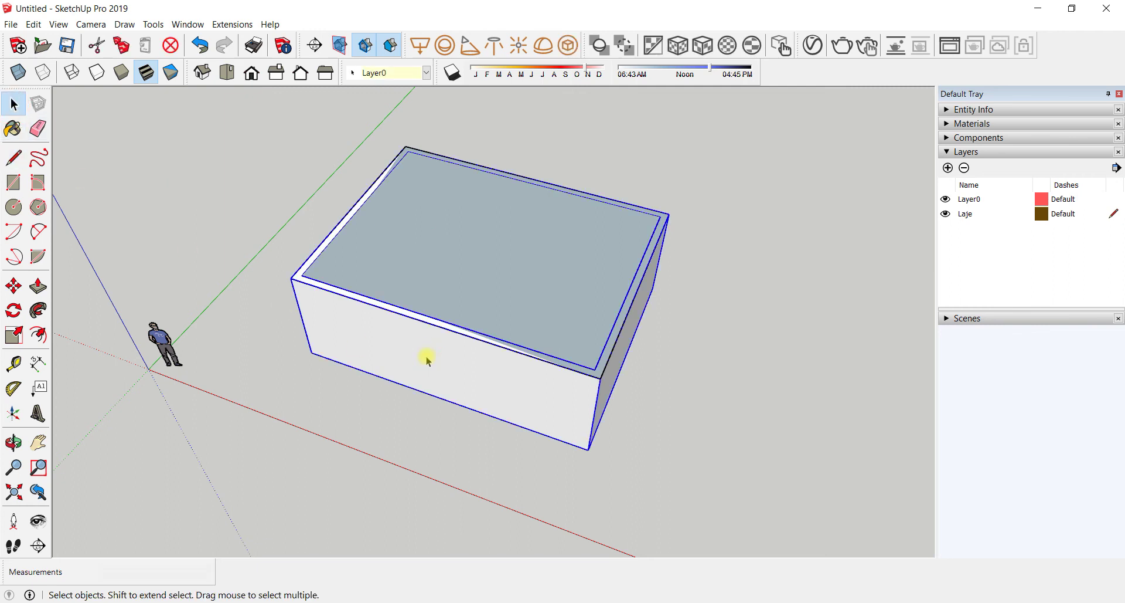
click(683, 390)
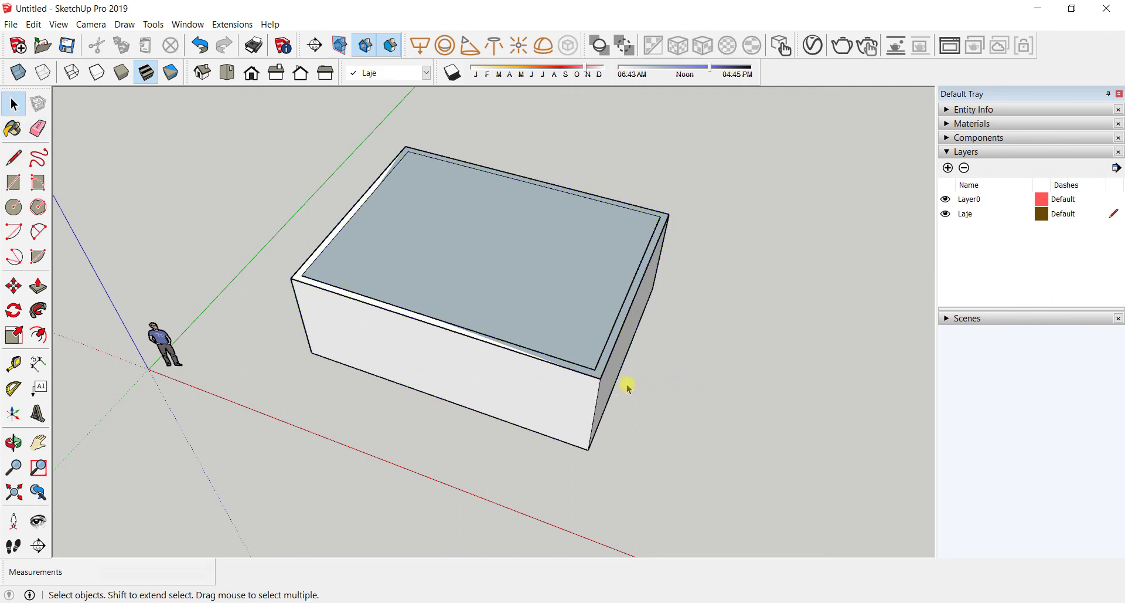
click(448, 175)
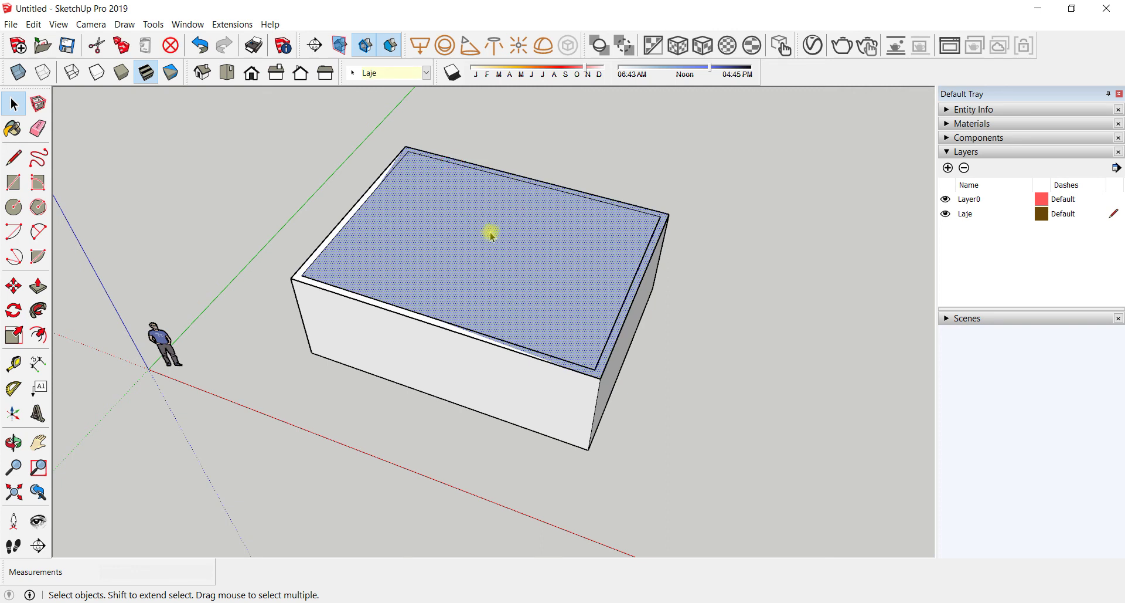
click(655, 400)
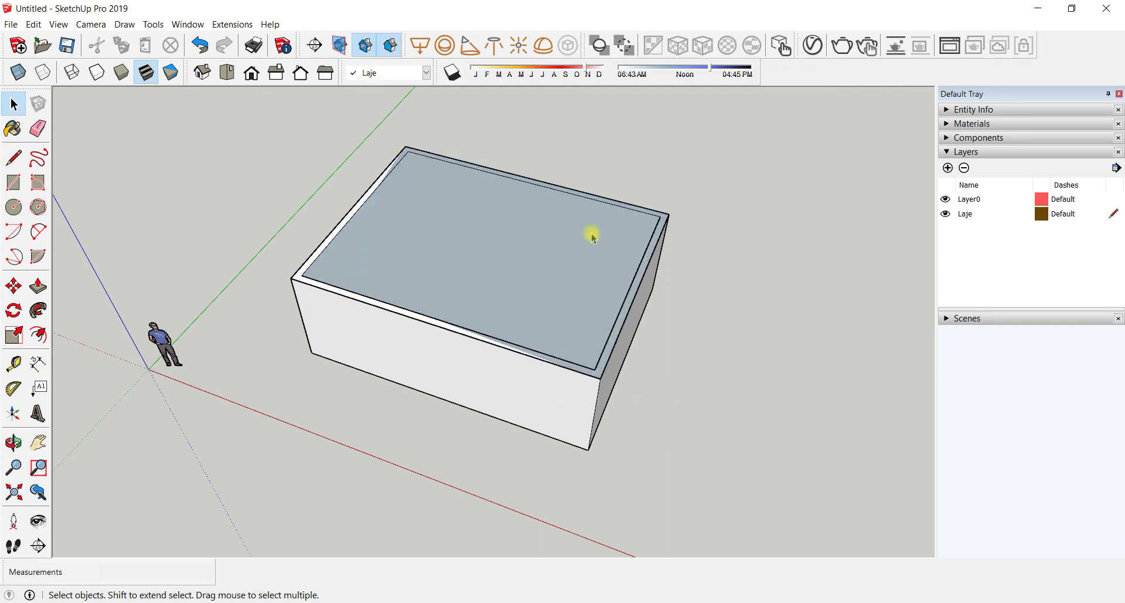
Step: Push/Pull the roof face up by 0.15 m to form the slab on top of the walls
middle_drag(585, 326, 456, 307)
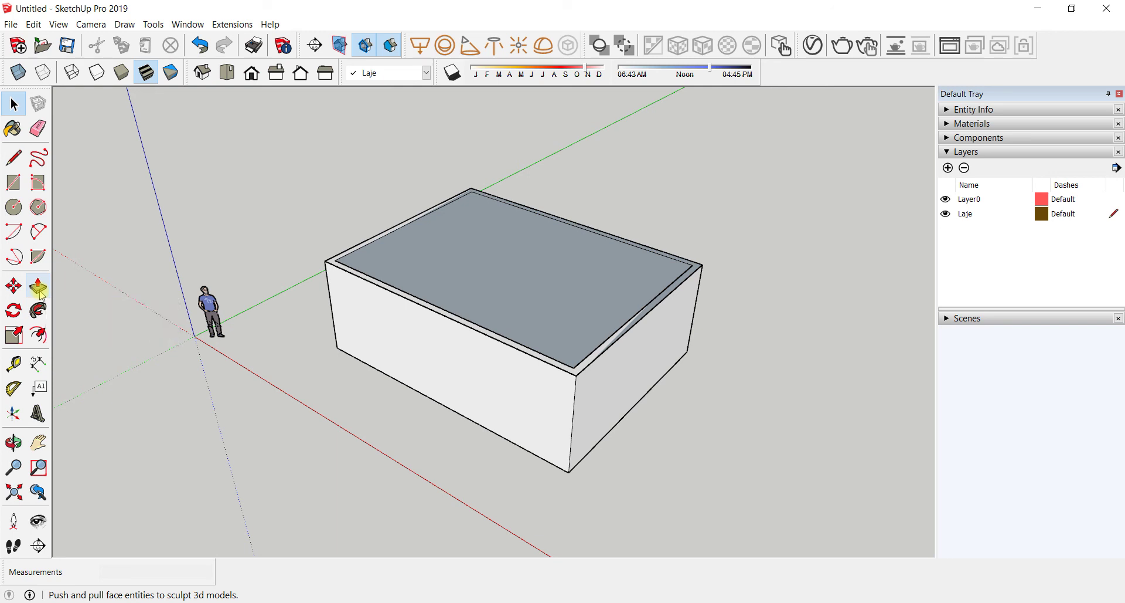
key(p)
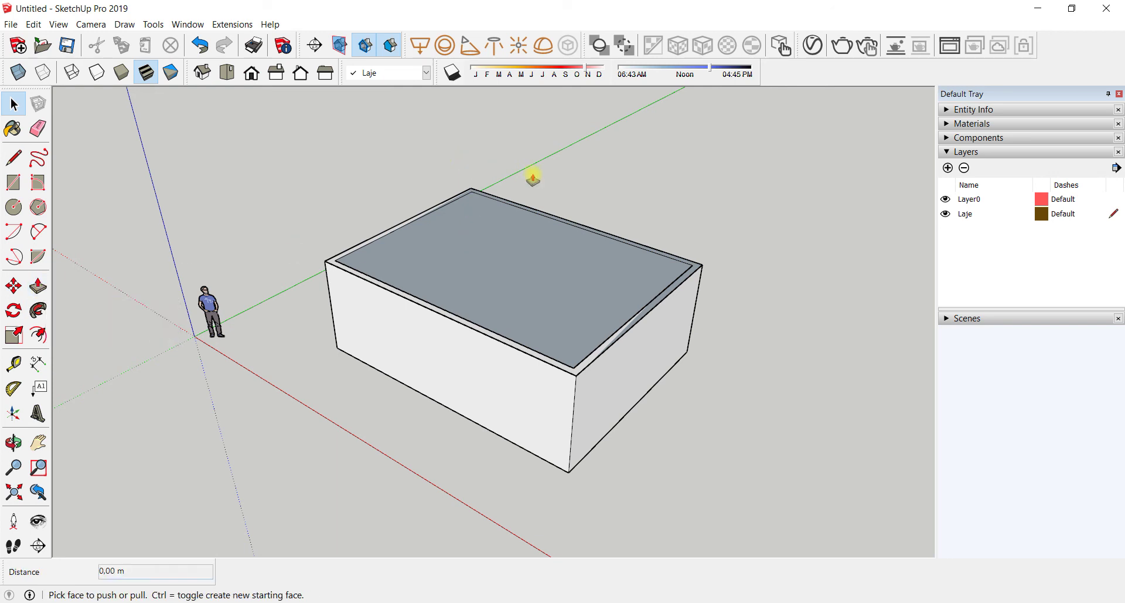
drag(528, 251, 529, 233)
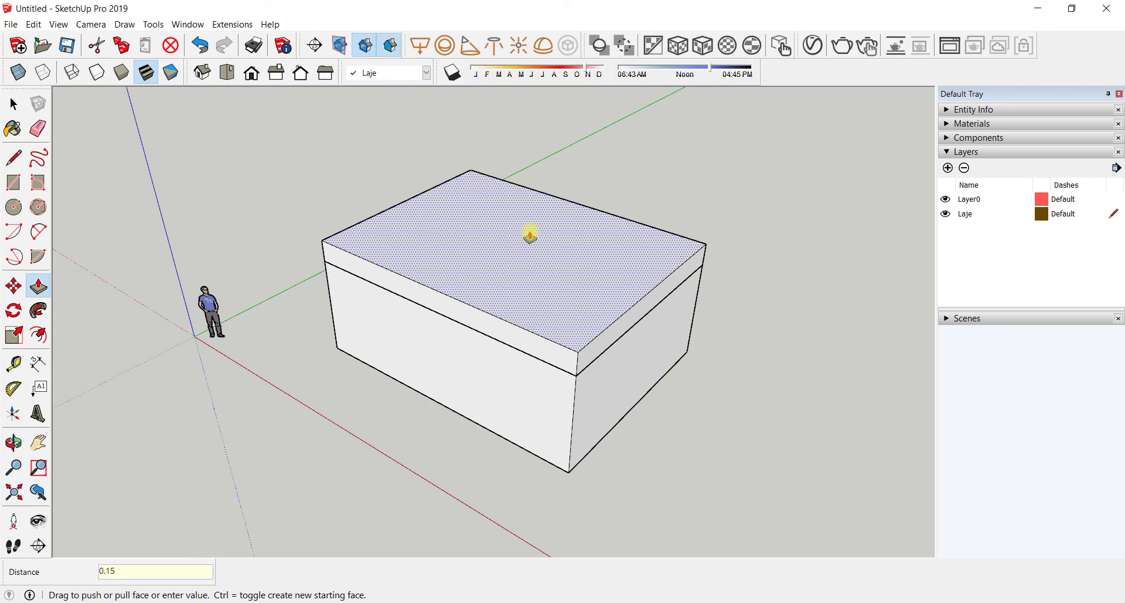
key(Return)
click(505, 212)
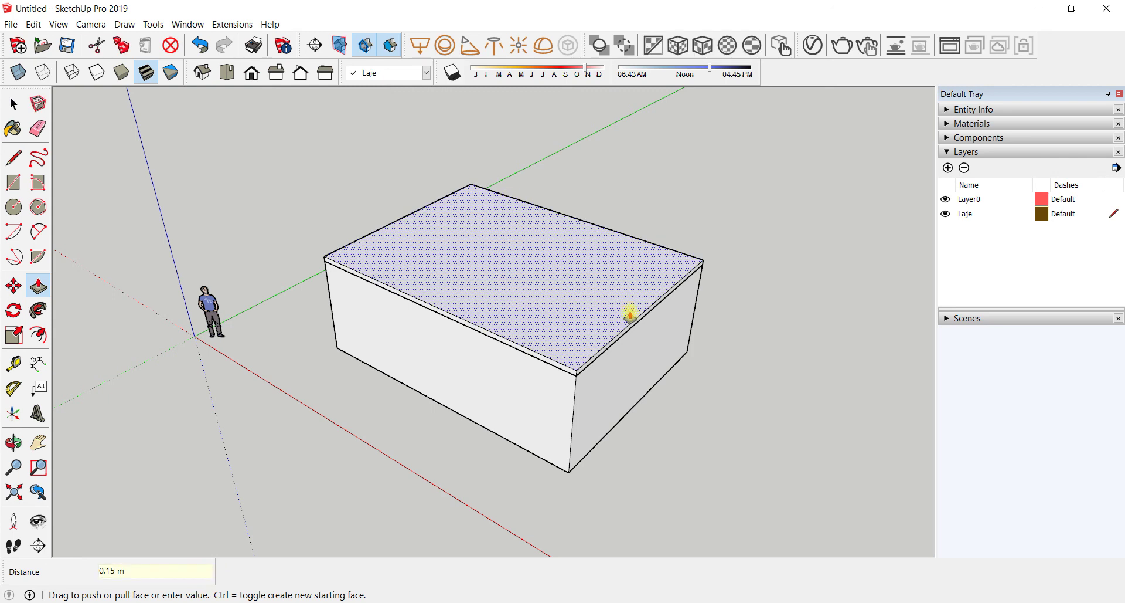
Step: Compare the ungrouped slab with the wall group by selecting the slab's top face and the walls in turn
click(14, 104)
click(540, 286)
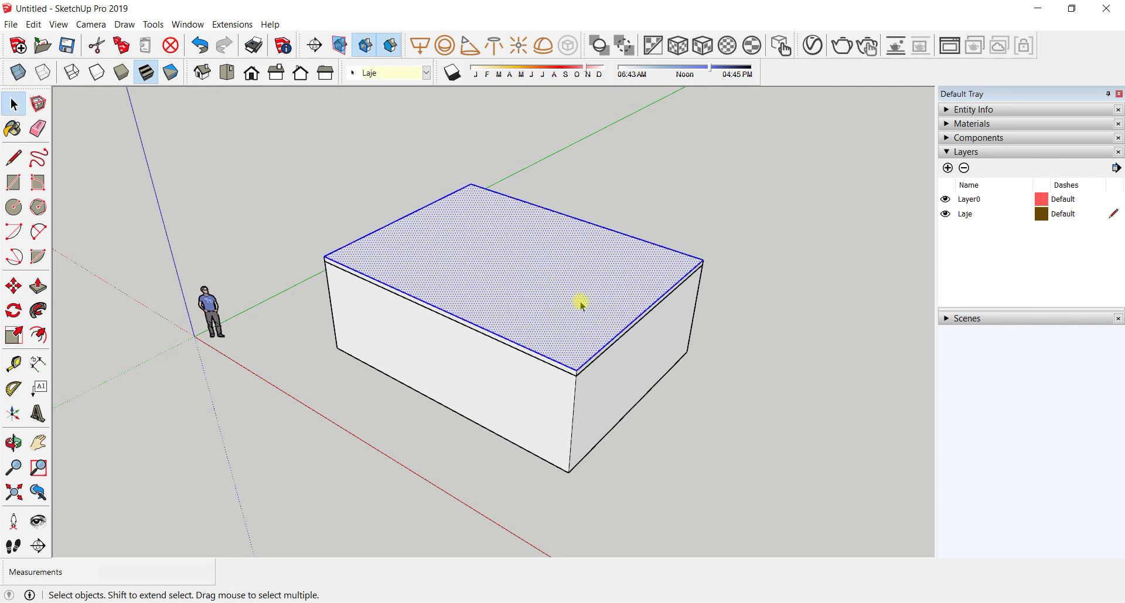
click(796, 357)
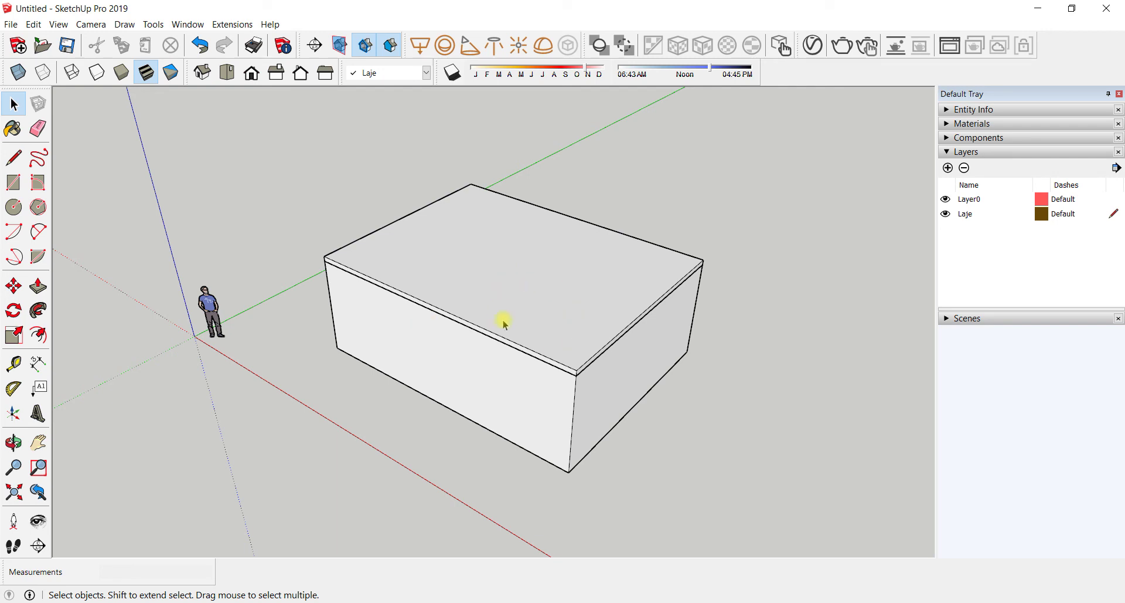
click(514, 287)
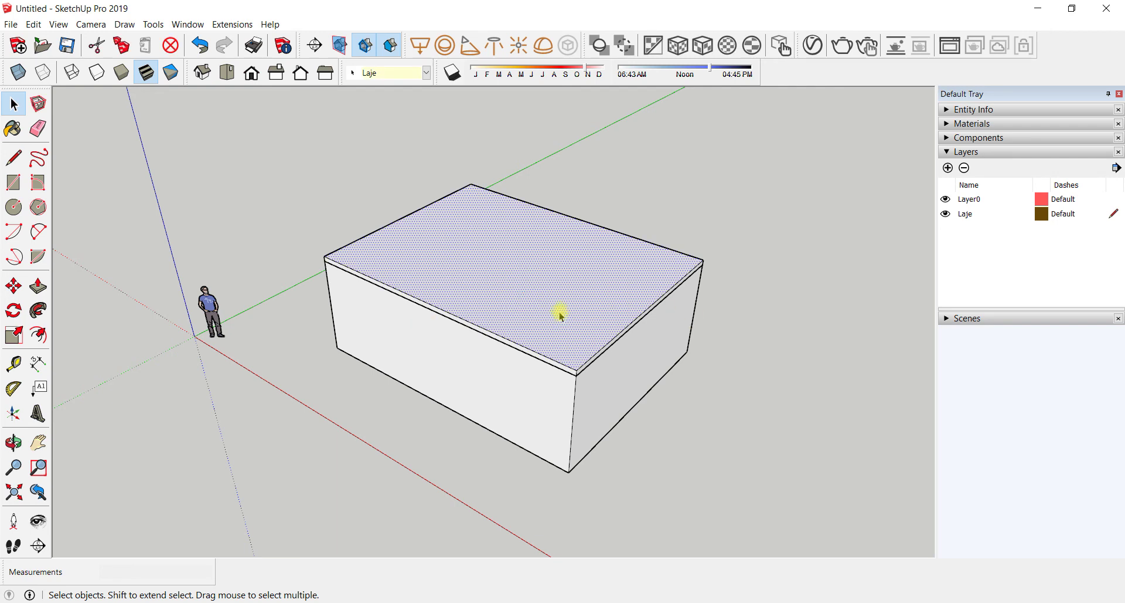
click(470, 389)
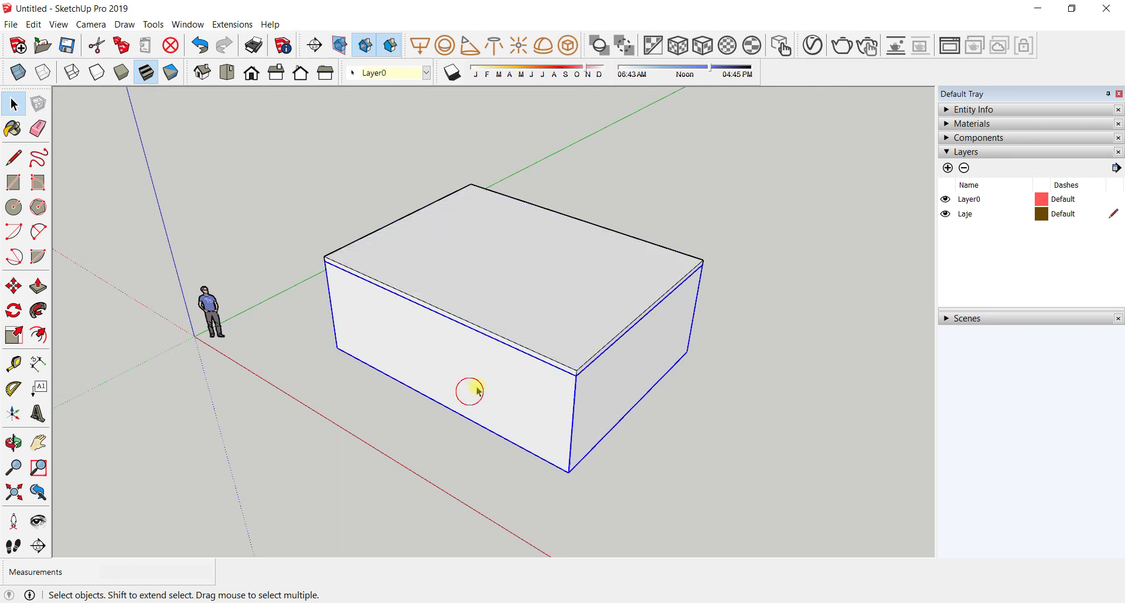
click(507, 343)
click(749, 377)
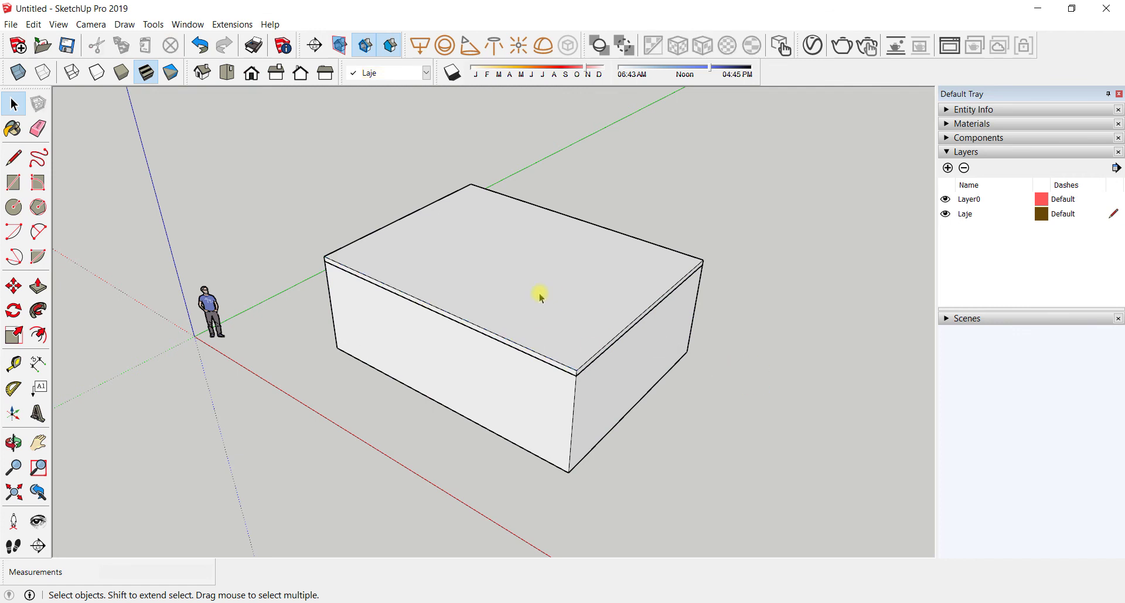
Step: Inspect the slab by selecting its top face with its edges and all its connected geometry, and clear the selection
click(533, 287)
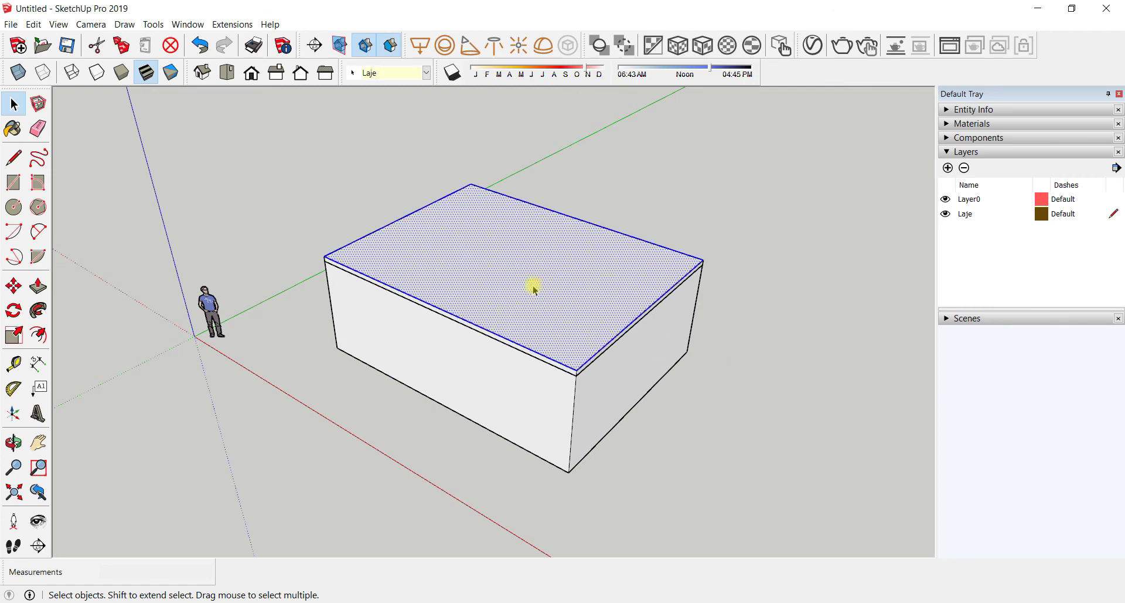
scroll(608, 381, up, 5)
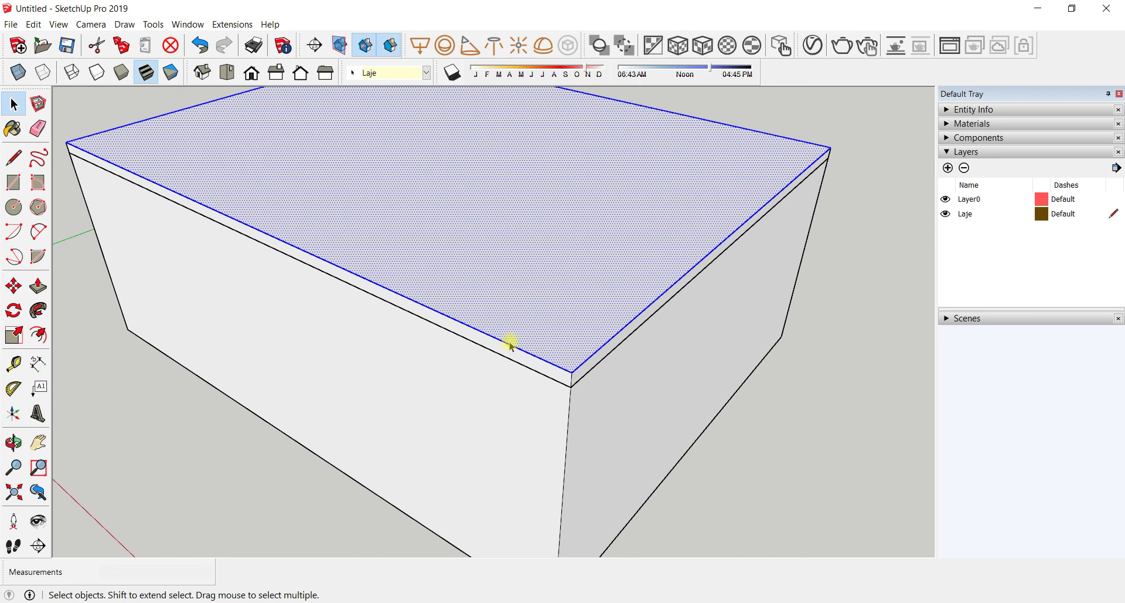
scroll(502, 332, down, 4)
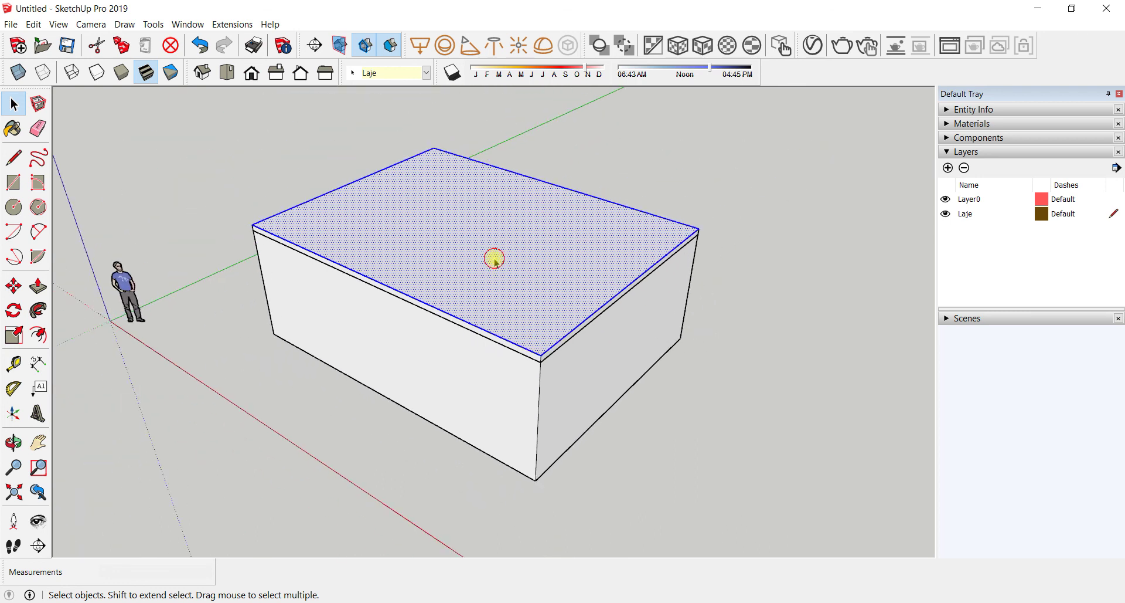
triple_click(494, 258)
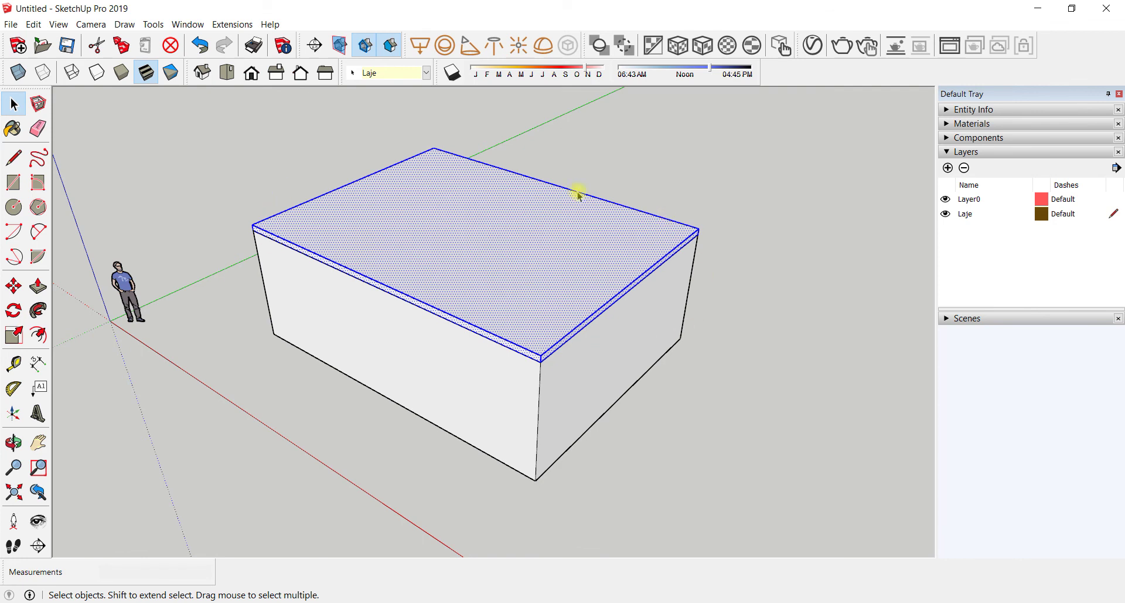
click(717, 385)
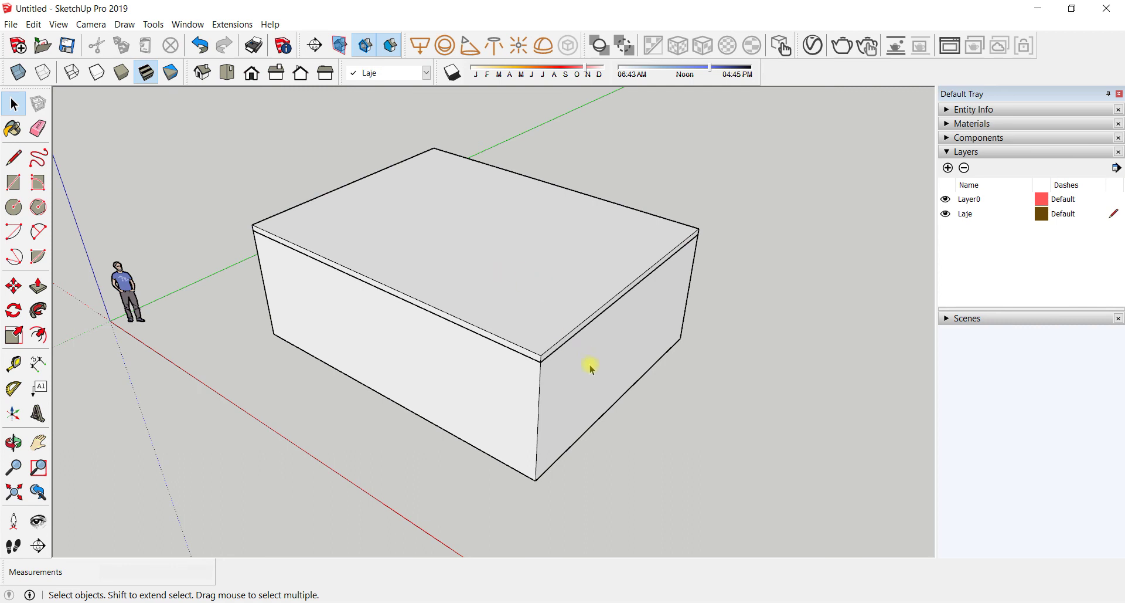
Step: Select all the connected geometry of the roof slab, make it a group, and clear the selection
scroll(589, 362, down, 2)
click(505, 269)
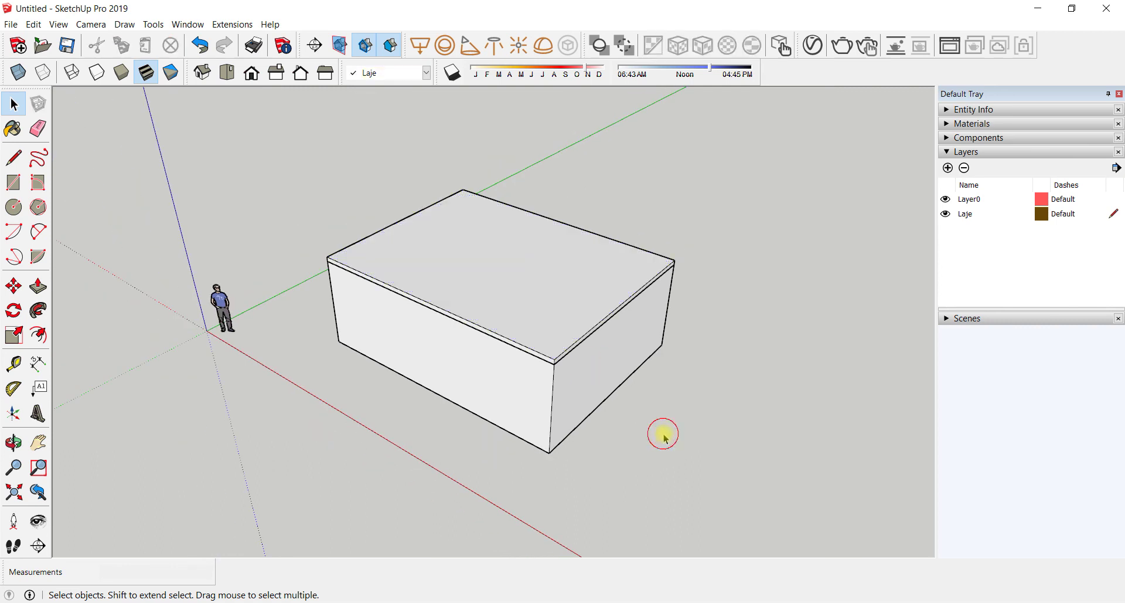
double_click(527, 284)
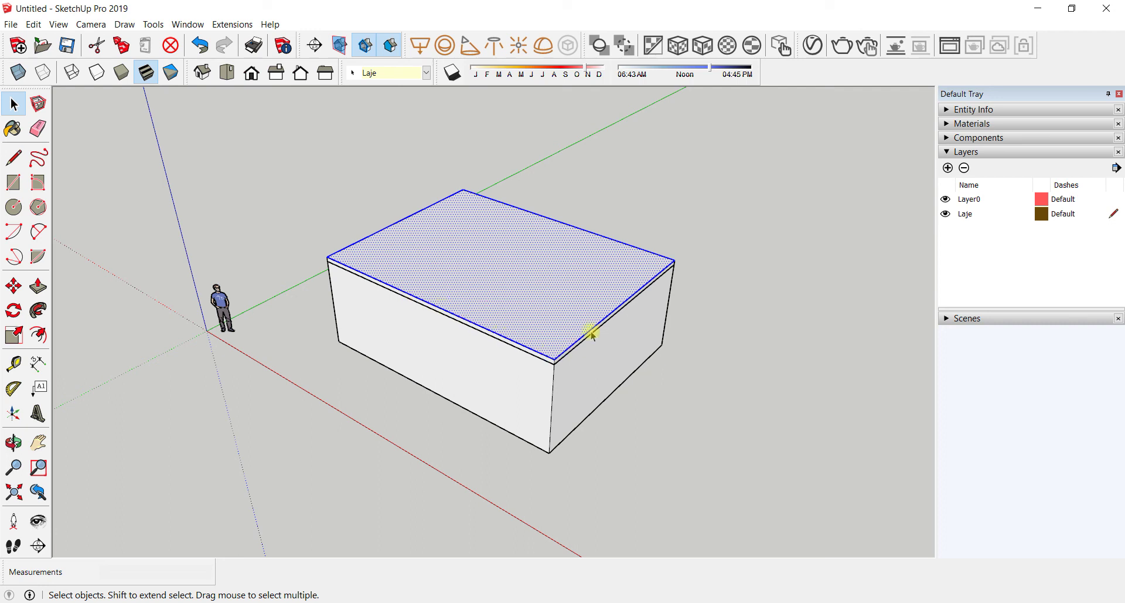
triple_click(472, 276)
right_click(449, 272)
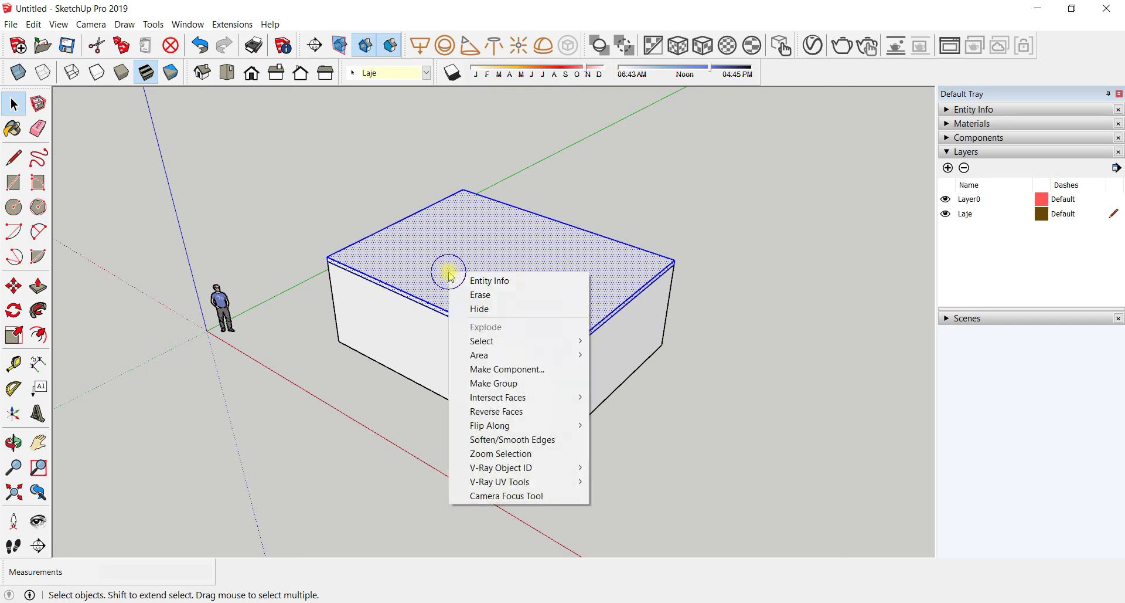
click(488, 382)
click(676, 381)
Step: Check the slab group and the wall group, including their layer assignments, by selecting them in turn
click(553, 304)
click(487, 388)
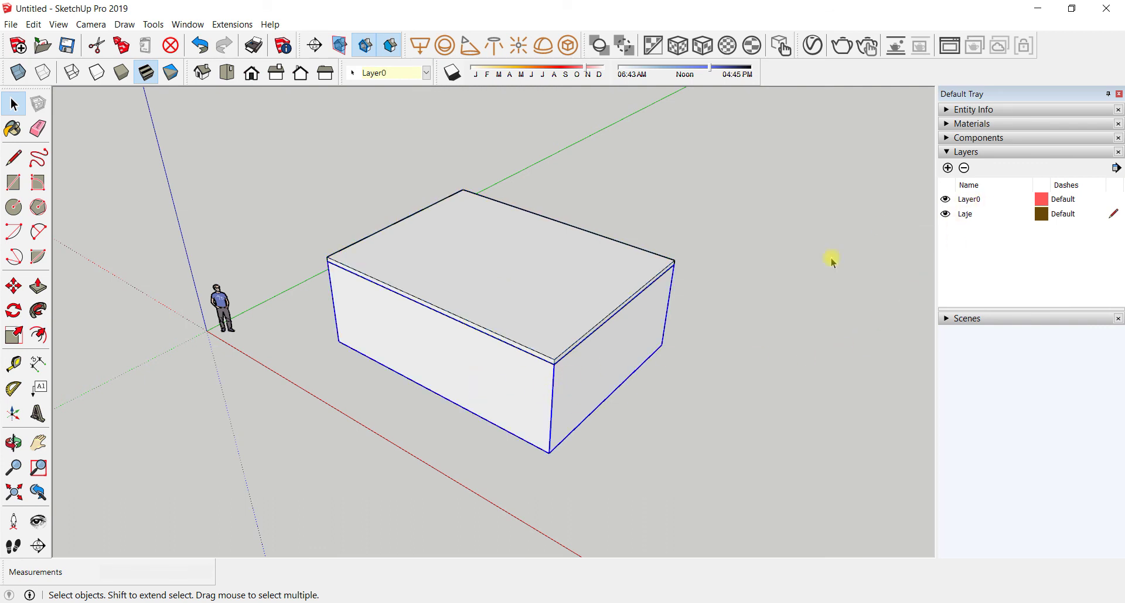
click(572, 295)
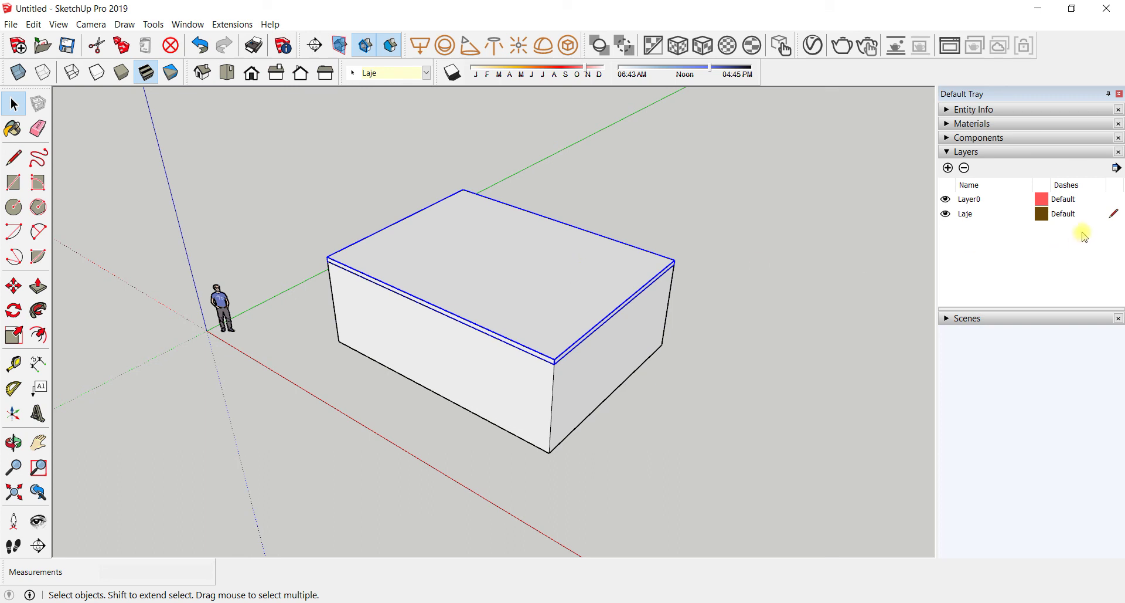
Step: Try to hide the Laje layer while it is the current layer
click(946, 215)
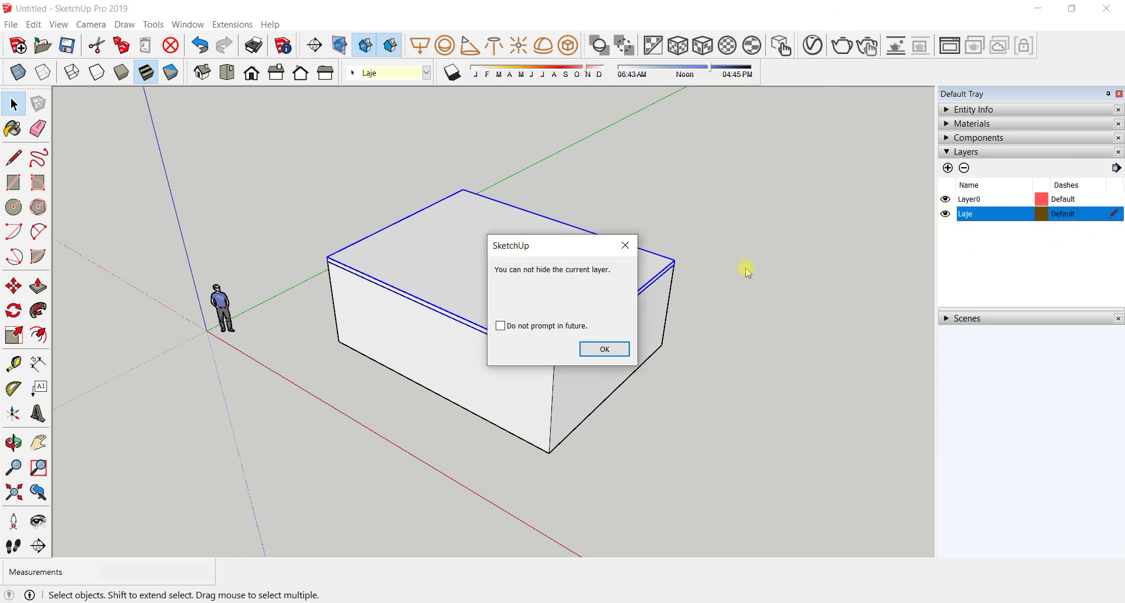
click(594, 352)
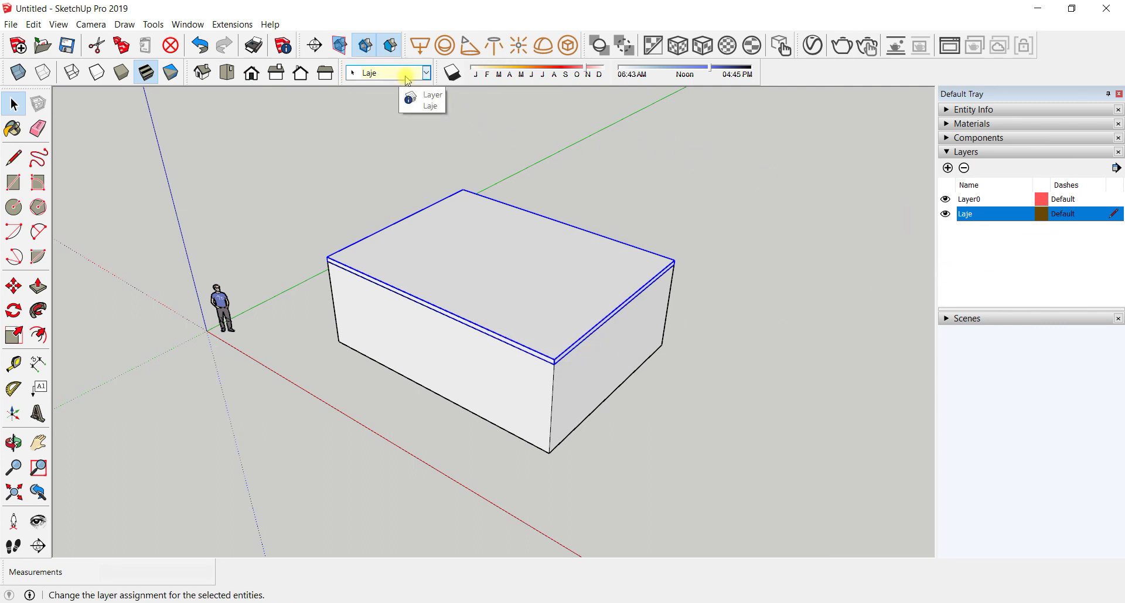
Step: Reassign the selected roof slab group from Laje to Layer0 and clear the selection
click(407, 75)
click(371, 89)
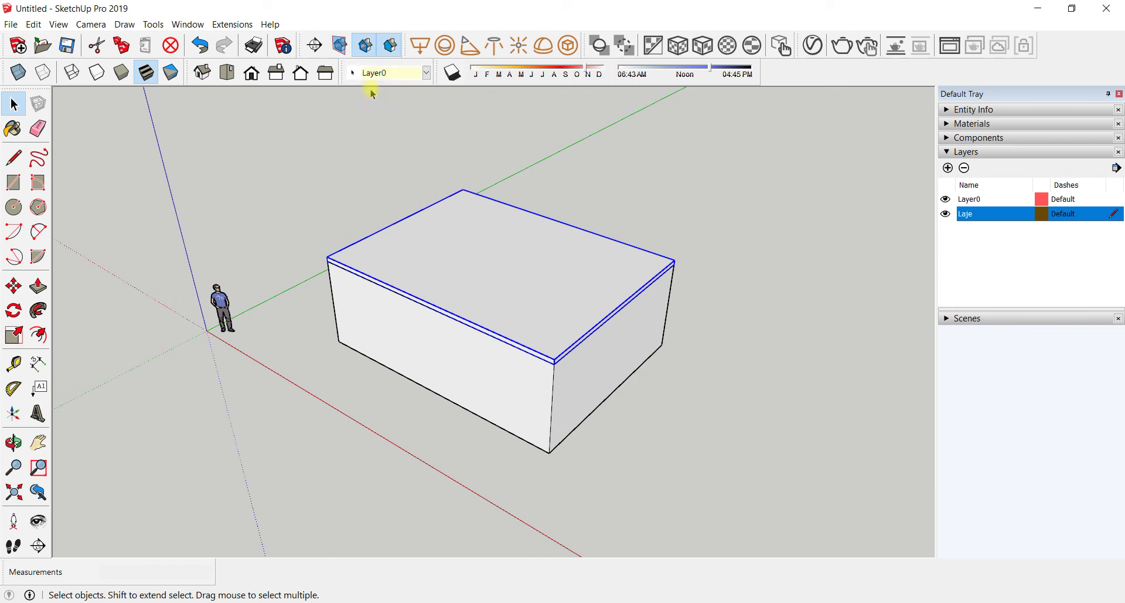
click(677, 198)
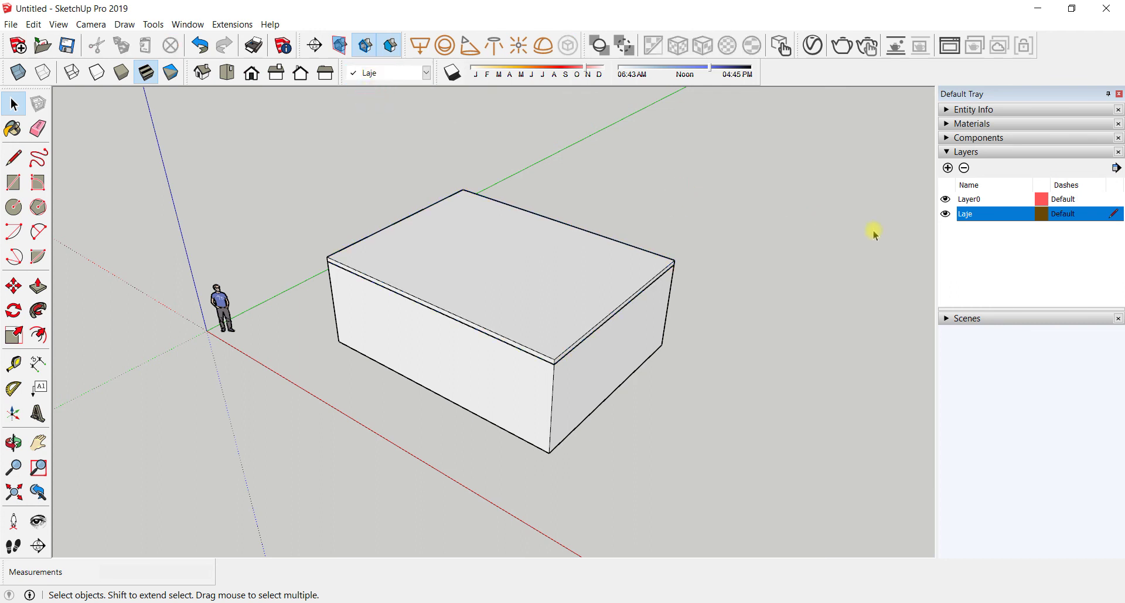
Step: Try to hide the Laje layer while it is current, and hide it with Layer0 set as the current layer
click(945, 215)
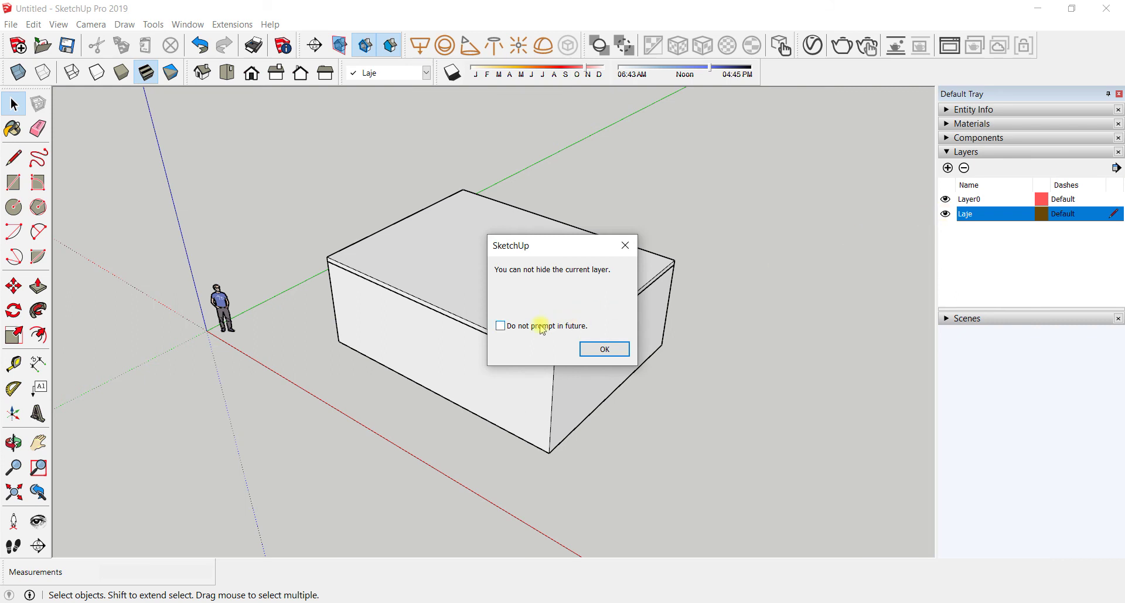
click(604, 350)
click(412, 75)
click(392, 87)
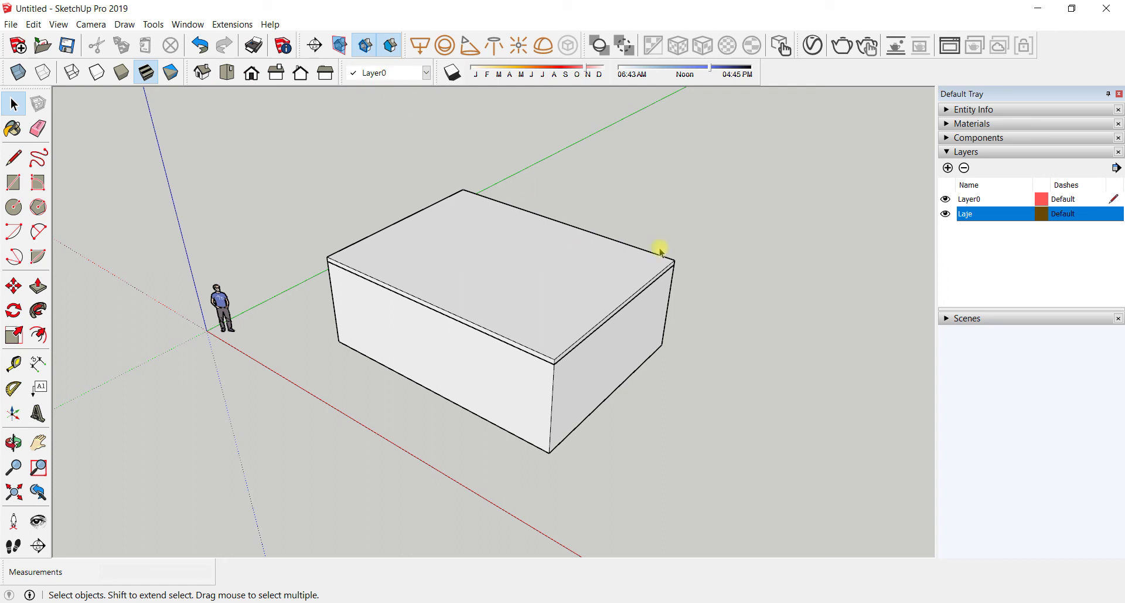
click(945, 214)
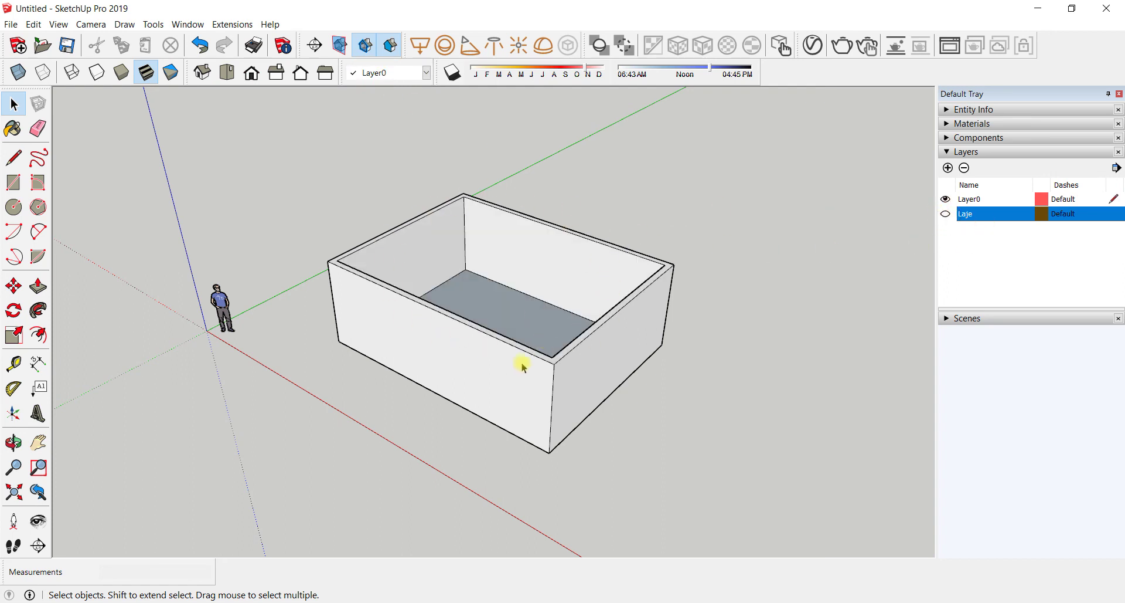
Step: Toggle the Laje layer's visibility on and off twice to compare the room with and without its slab
click(945, 214)
click(946, 214)
click(945, 214)
click(945, 213)
Step: Examine the open room's interior, floor and walls from several angles and distances while the Laje layer is hidden
middle_drag(422, 310, 693, 254)
drag(693, 254, 559, 326)
middle_drag(559, 327, 608, 344)
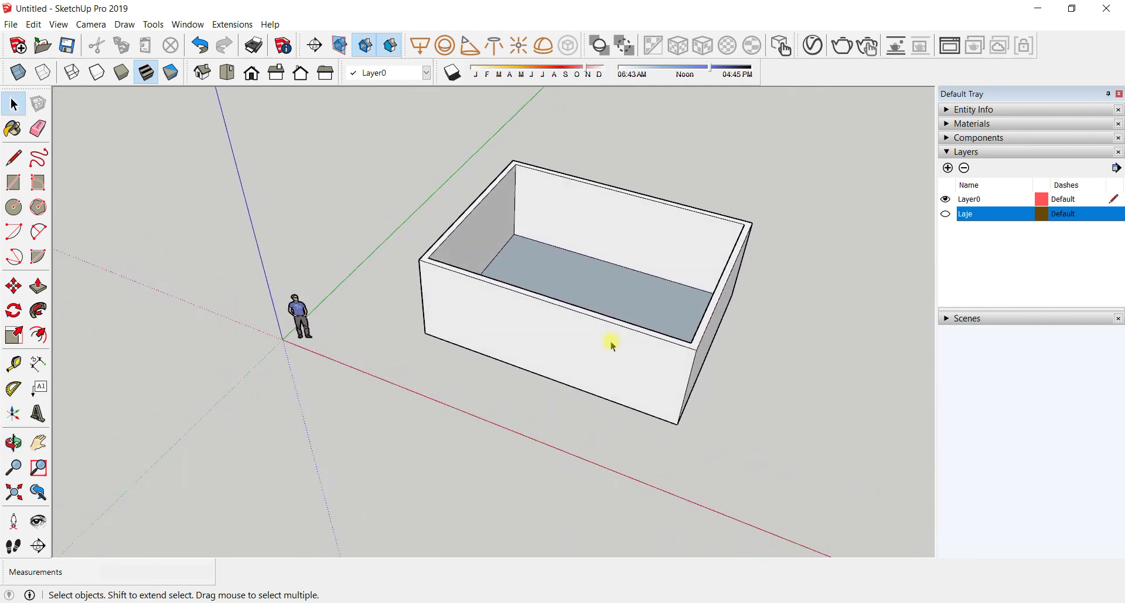
scroll(613, 337, up, 1)
scroll(664, 325, up, 1)
scroll(664, 326, up, 1)
scroll(229, 332, down, 2)
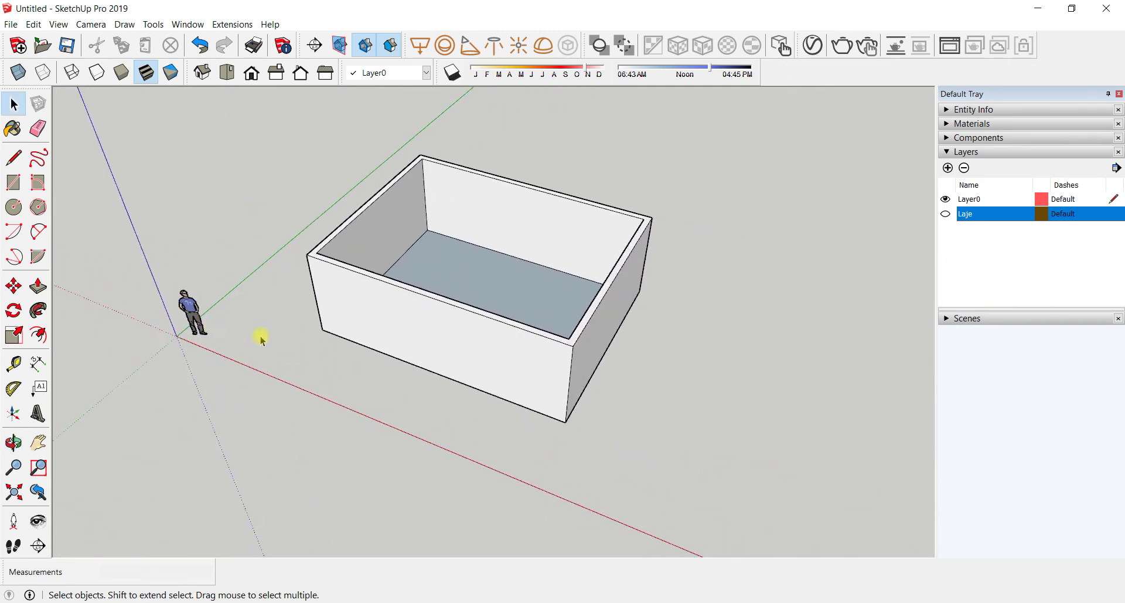
scroll(369, 334, down, 1)
scroll(419, 258, up, 3)
scroll(324, 266, down, 3)
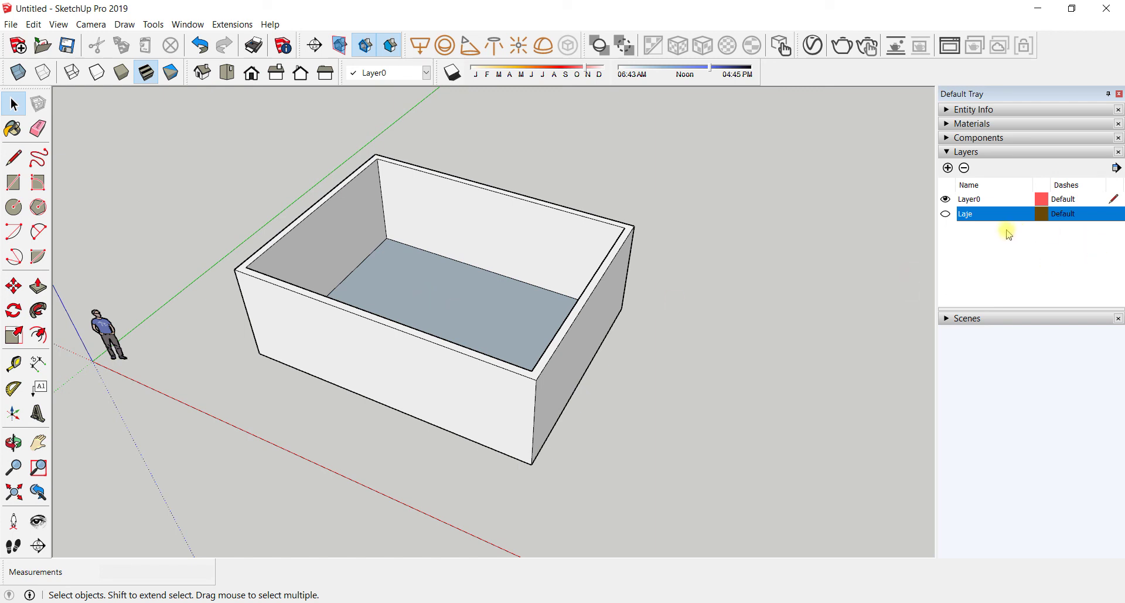
Step: Make the Laje layer visible again and look over the room with its roof slab in place
click(945, 214)
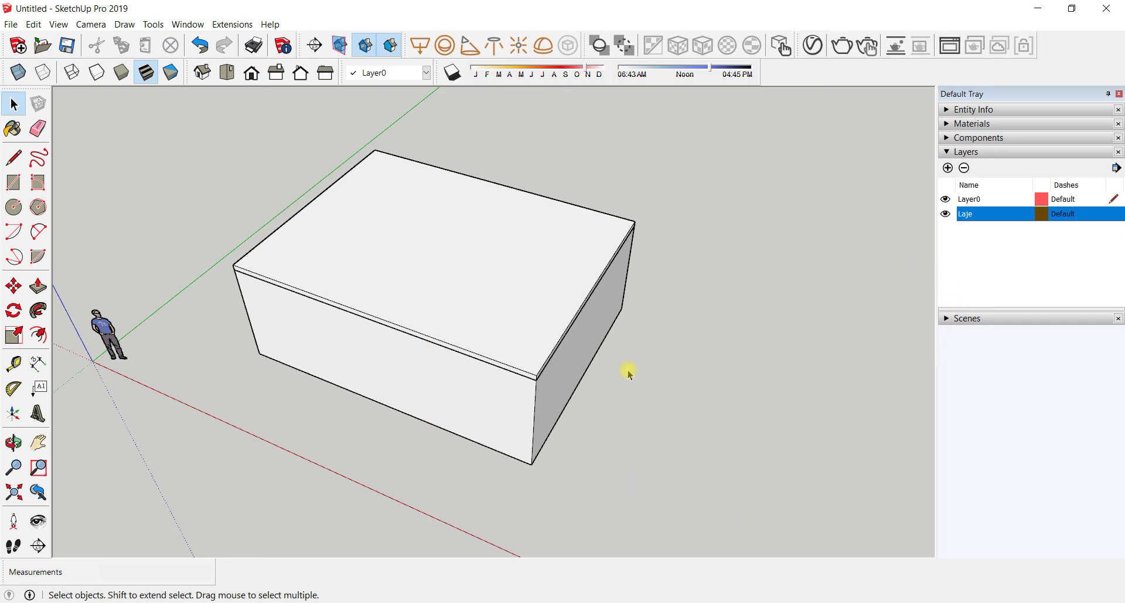
key(o)
drag(555, 356, 396, 417)
key(space)
key(o)
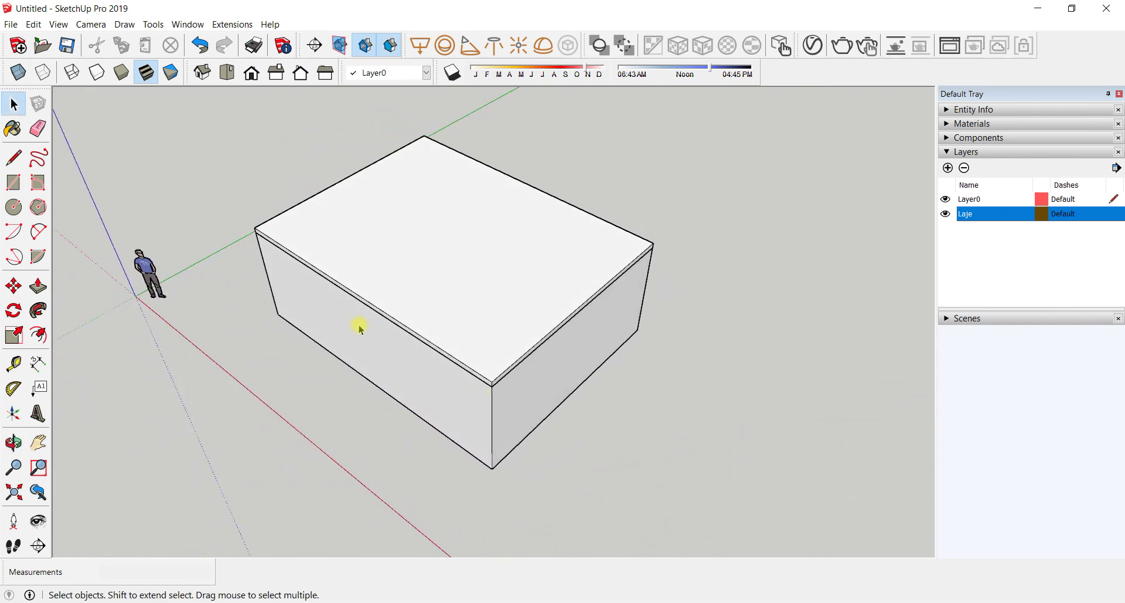